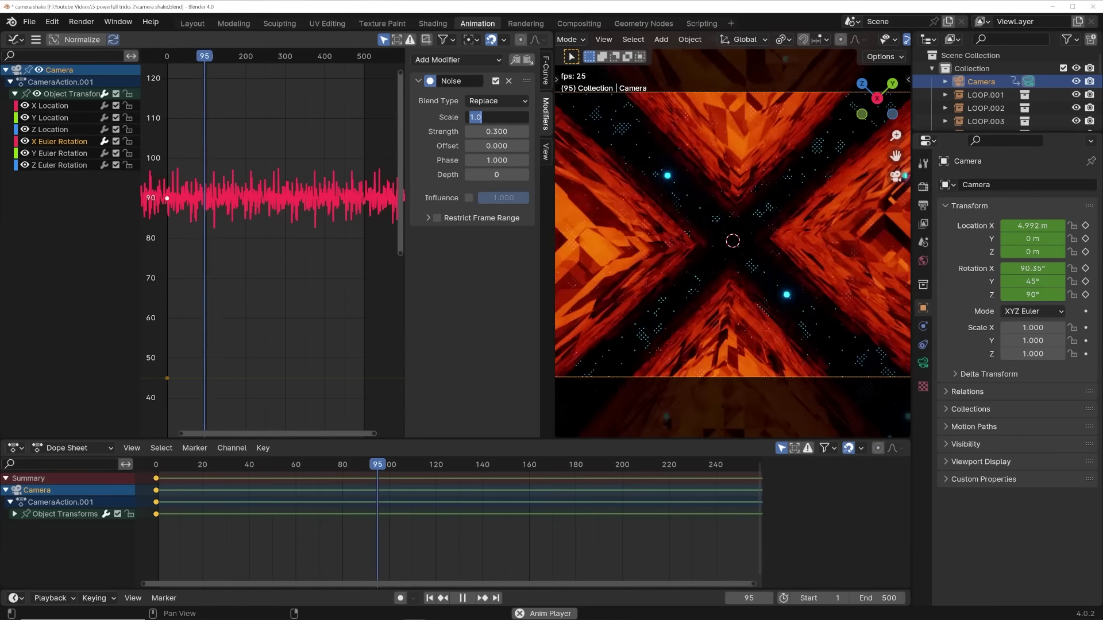
left_click_drag(496, 116, 520, 117)
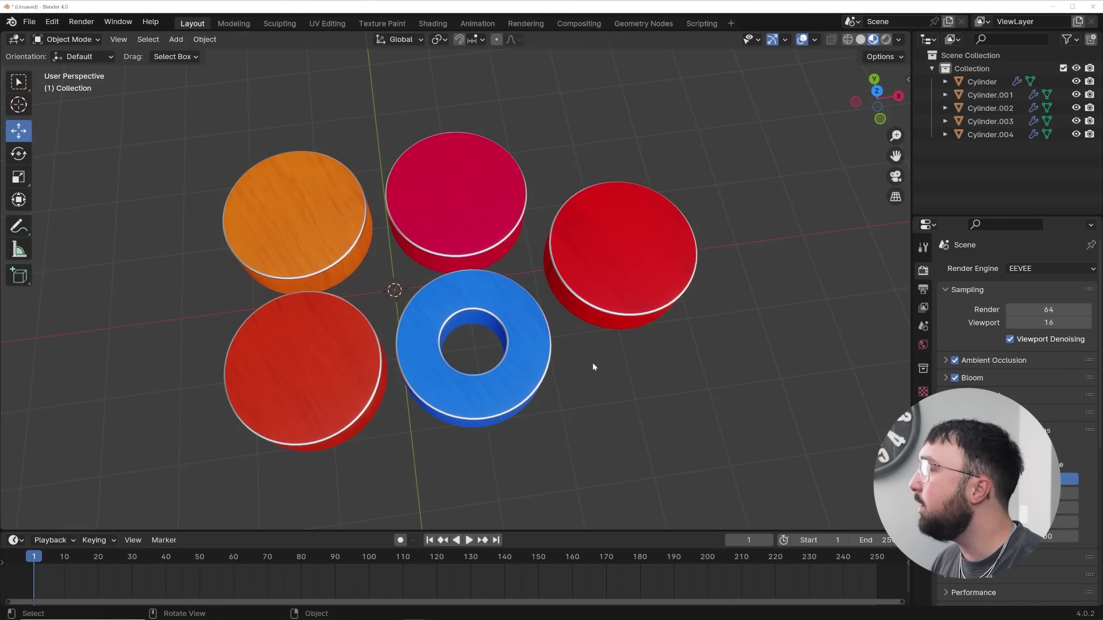
scroll(592, 365, "down", 5)
scroll(561, 371, "up", 5)
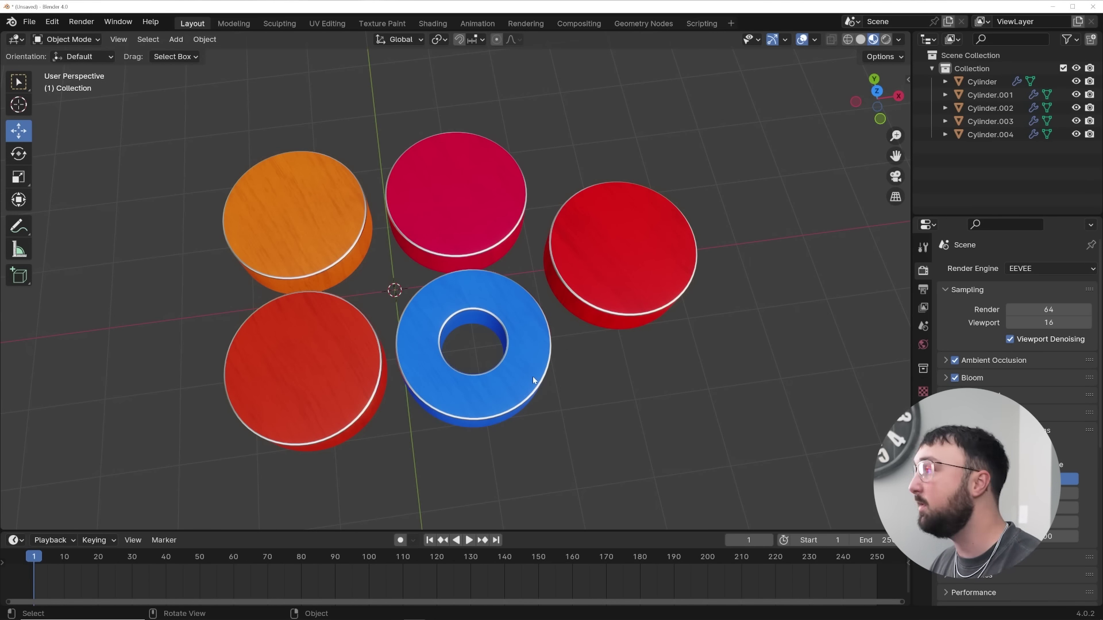
- Select all five cylinders and move them into a new collection named pucks
middle_click_drag(524, 368, 552, 276)
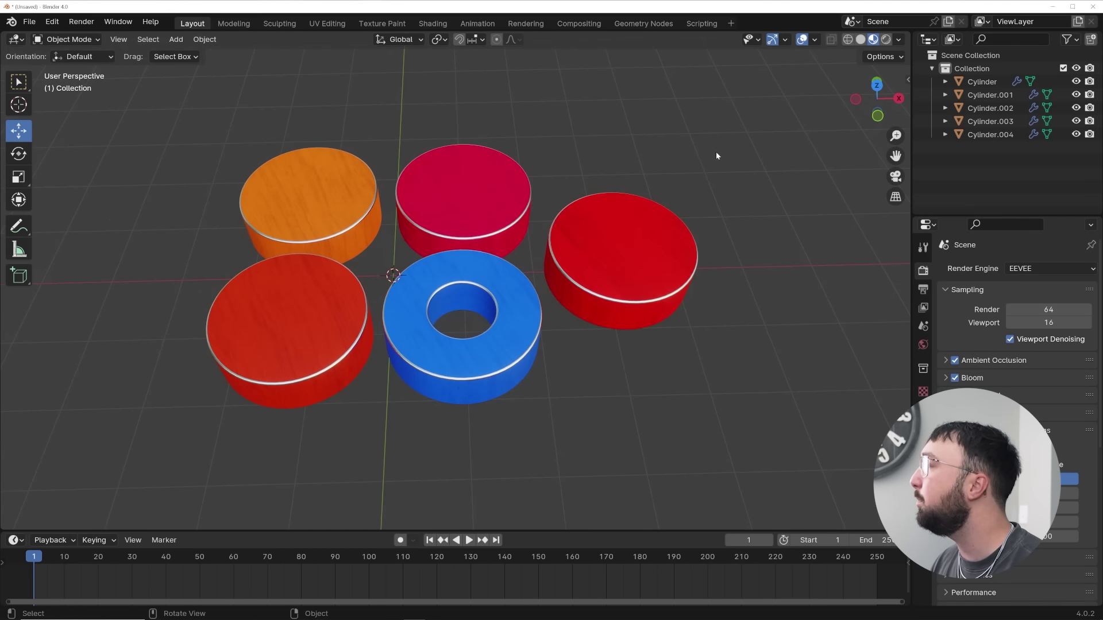
left_click_drag(718, 146, 209, 405)
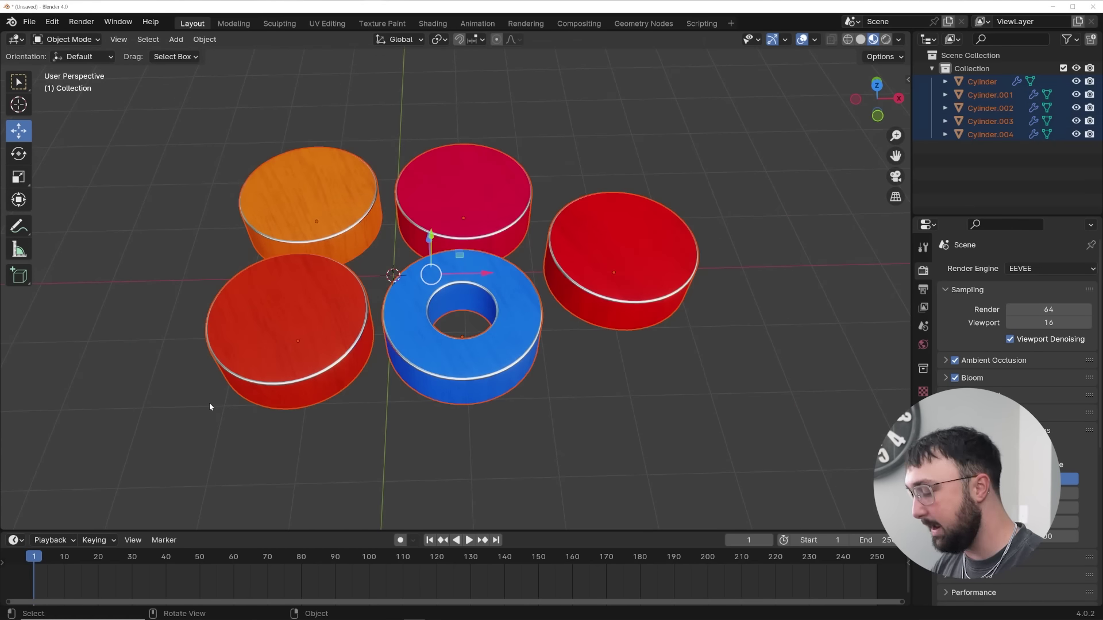
key("m")
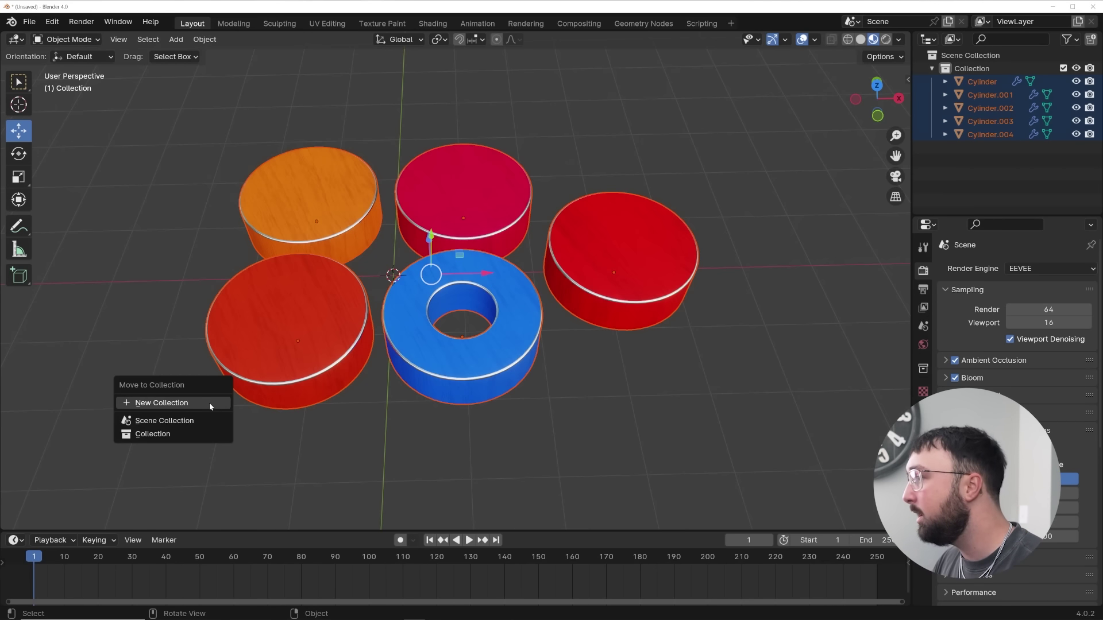
left_click(209, 404)
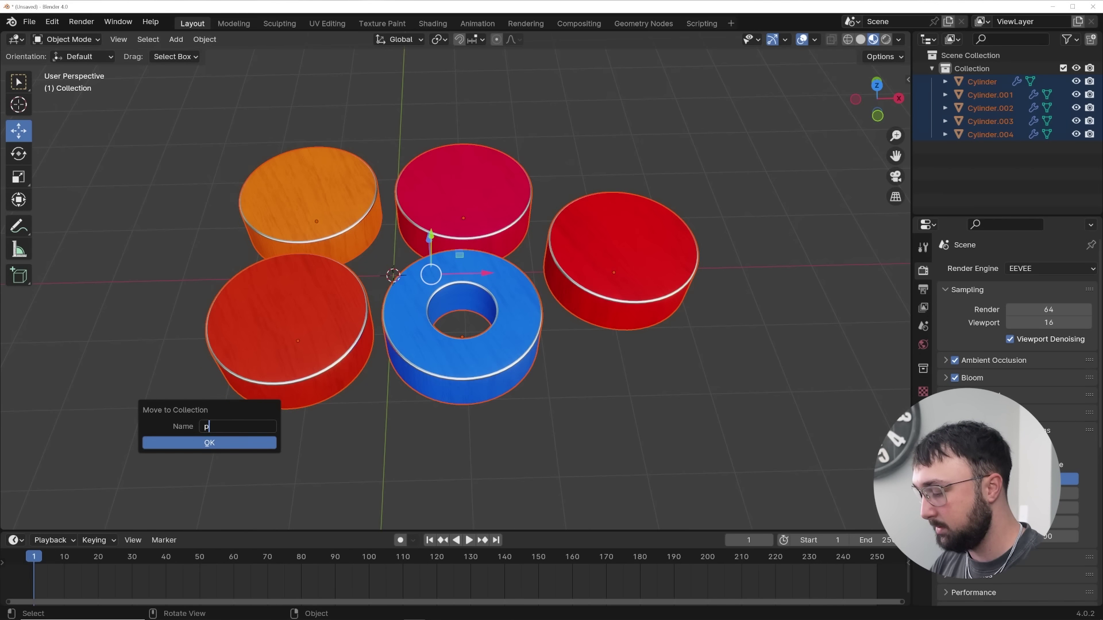
key("Return")
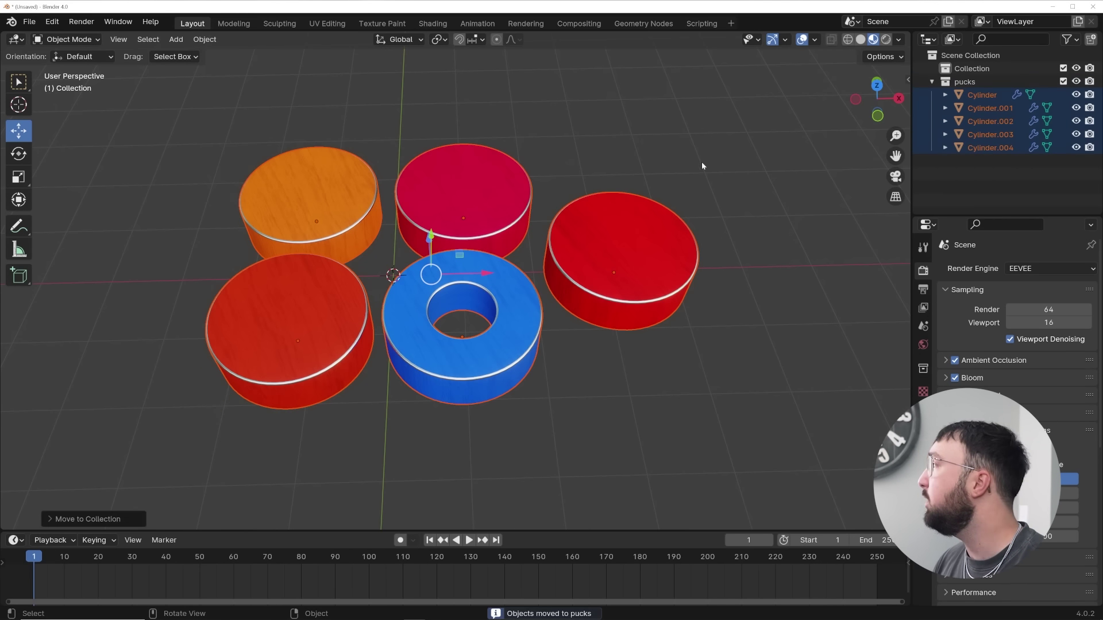
- Deselect the cylinders and add a mesh plane at the world origin
left_click(697, 160)
key("shift+a")
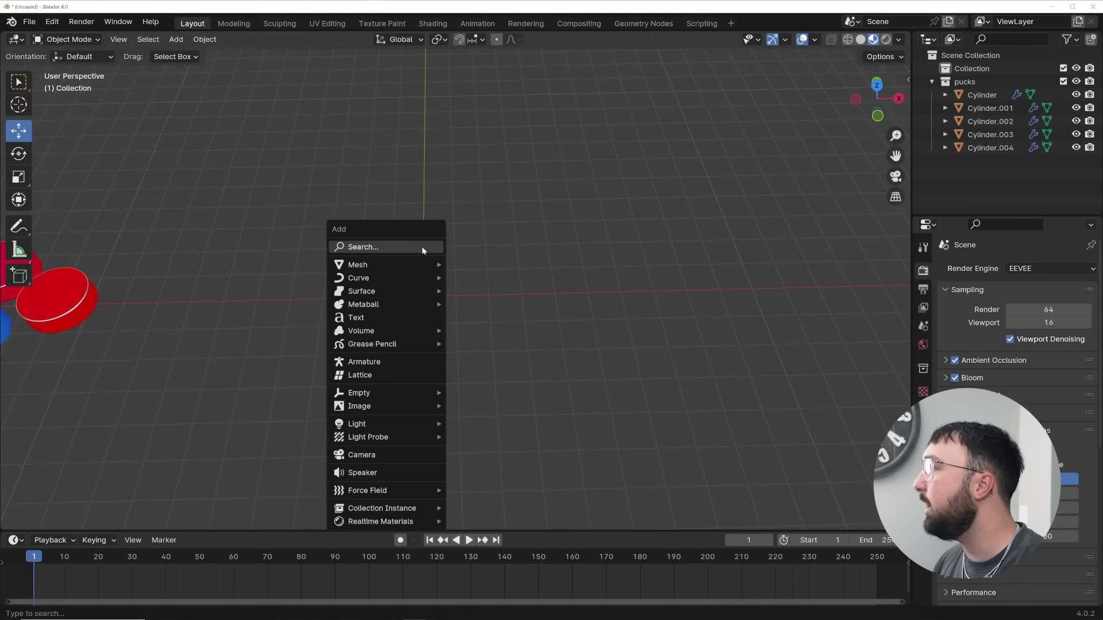
mouse_move(402, 264)
left_click(494, 266)
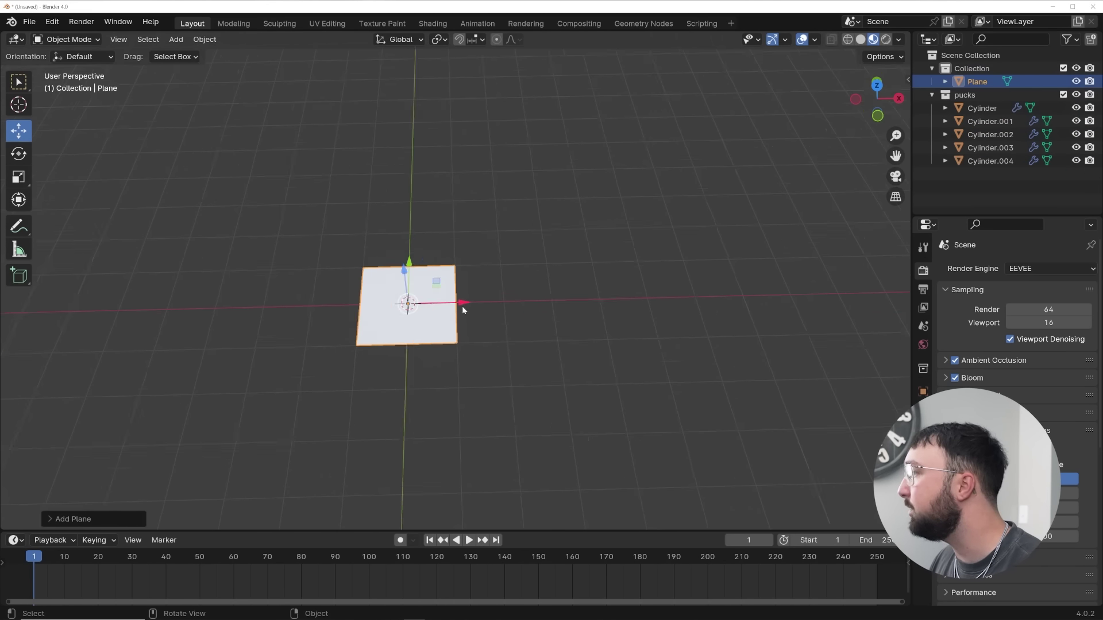
scroll(471, 333, "up", 3)
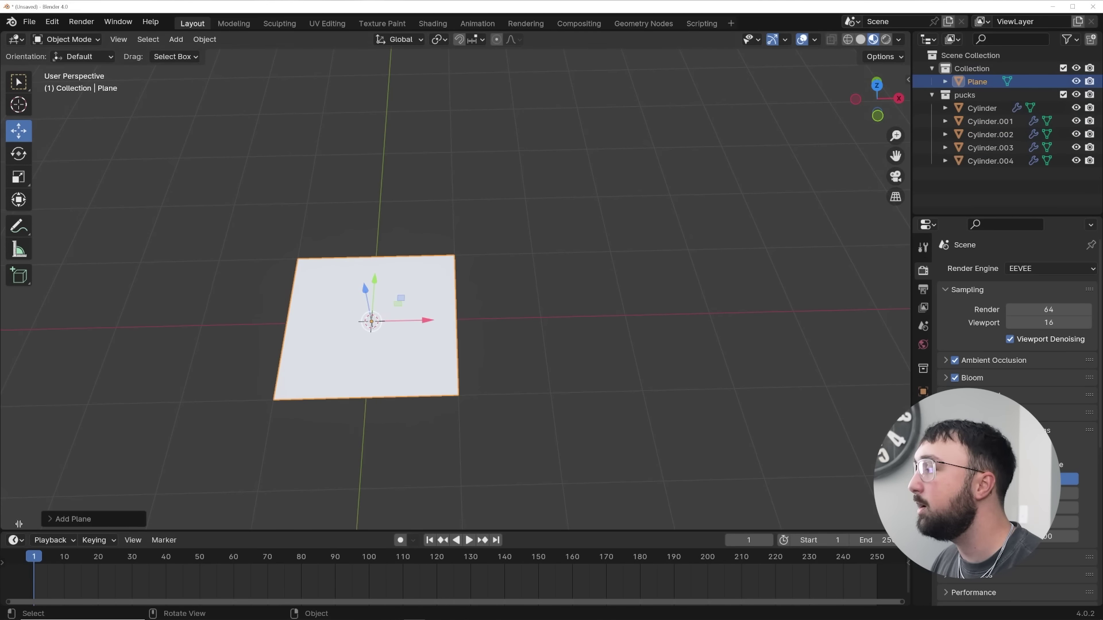
- Split off a Geometry Node Editor beside the 3D viewport and create a new geometry node tree for the plane
left_click_drag(3, 33, 497, 115)
left_click(12, 39)
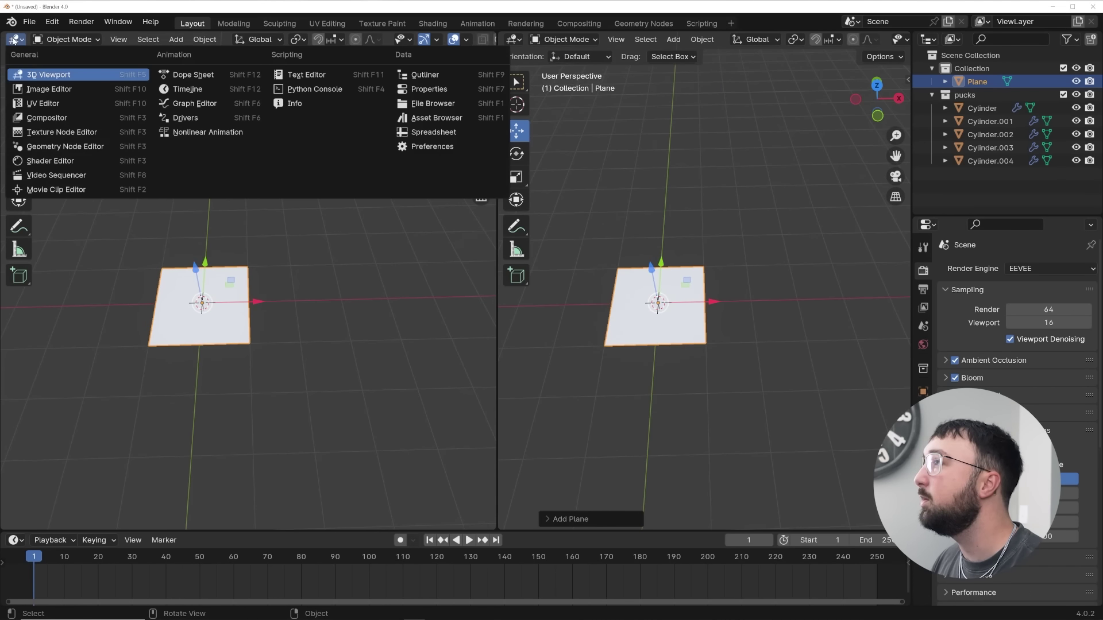
left_click(65, 146)
left_click(238, 39)
left_click_drag(498, 287, 465, 287)
- Insert a Grid node feeding the Group Output, with X and Y sizes of 10 m and 50 vertices on each axis
key("shift+a")
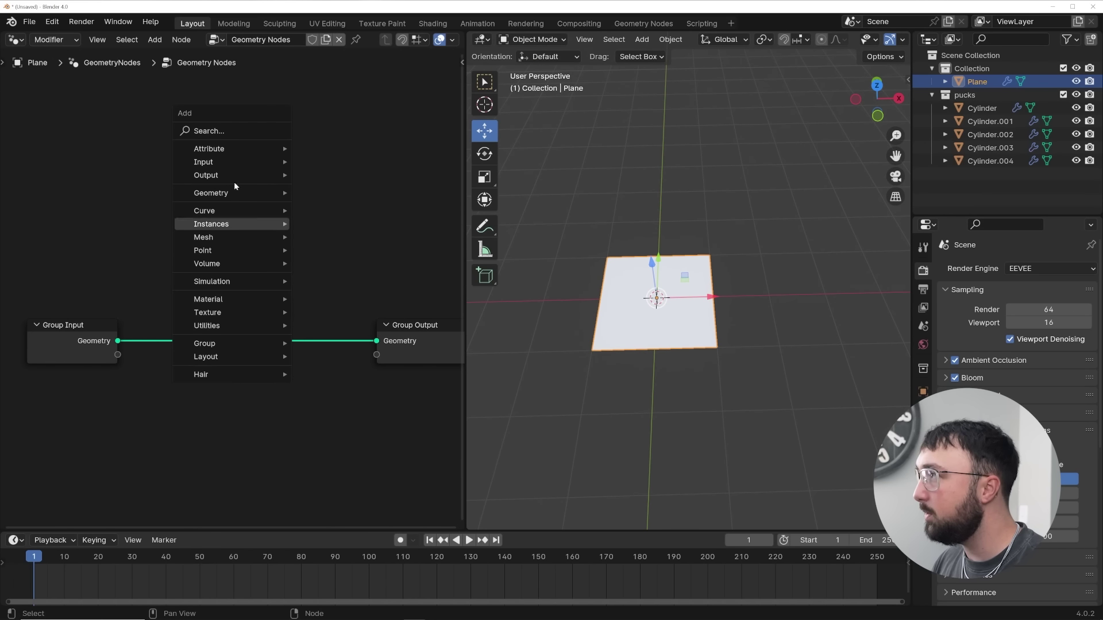
left_click(233, 133)
type("grid")
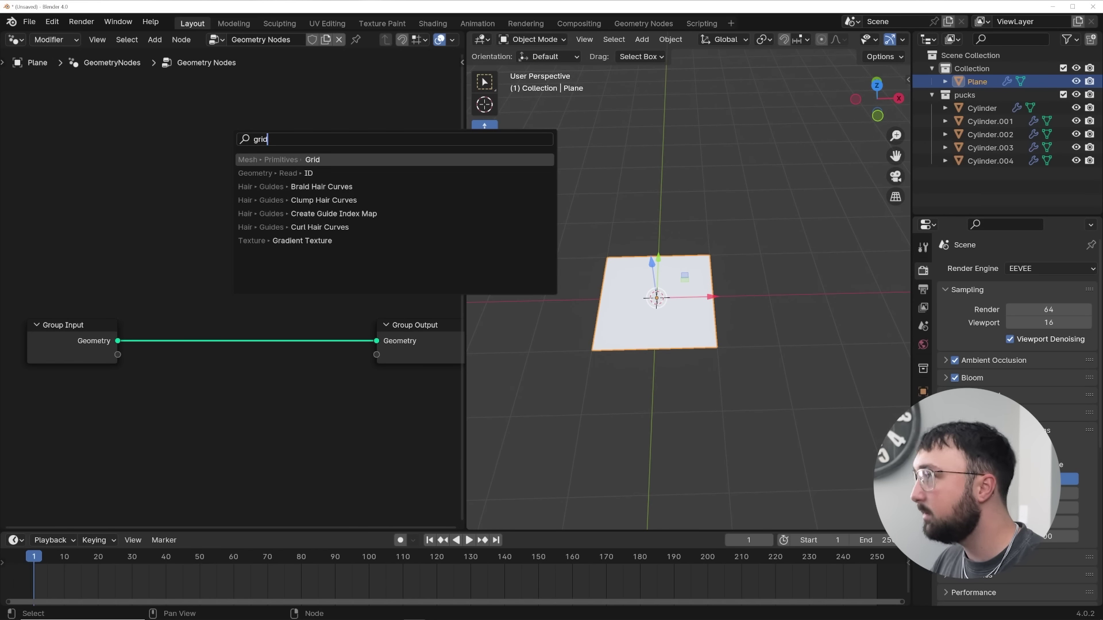
key("Return")
left_click(220, 301)
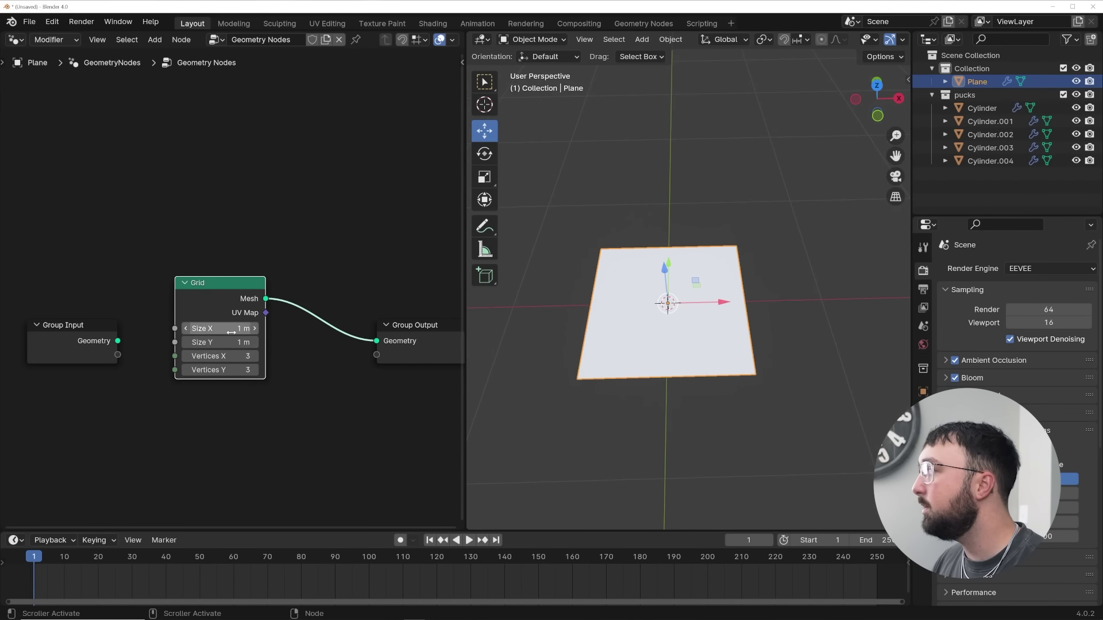
type("10")
key("Return")
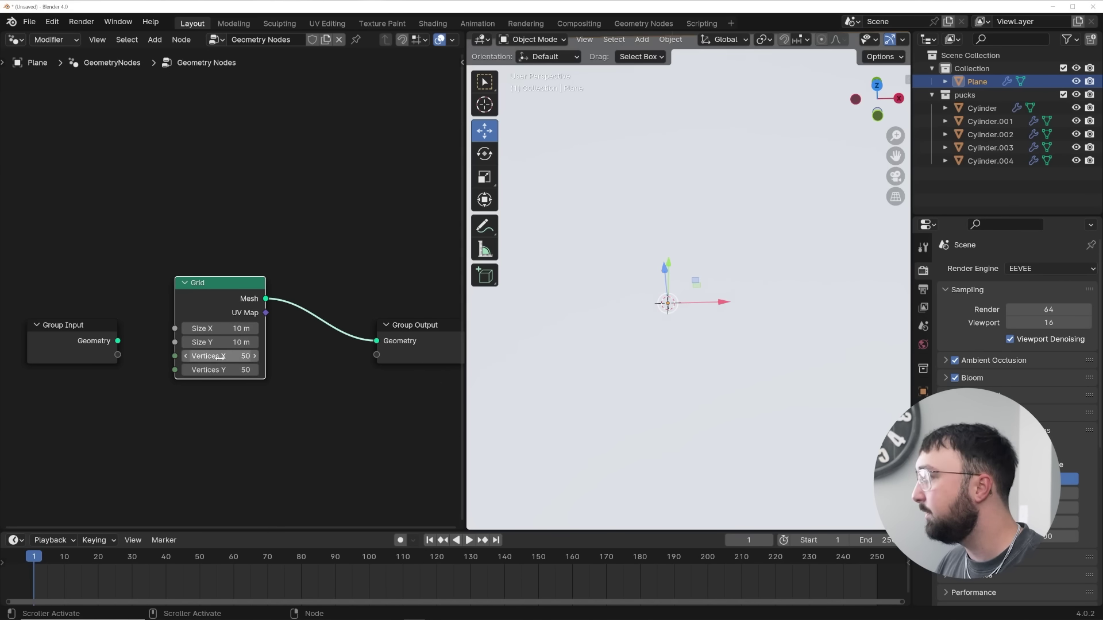
- Insert an Instance on Points node between the Grid node and the Group Output
scroll(683, 287, "down", 5)
key("shift+a")
type("inst")
key("Down")
key("Down")
key("Down")
key("Down")
key("Down")
key("Down")
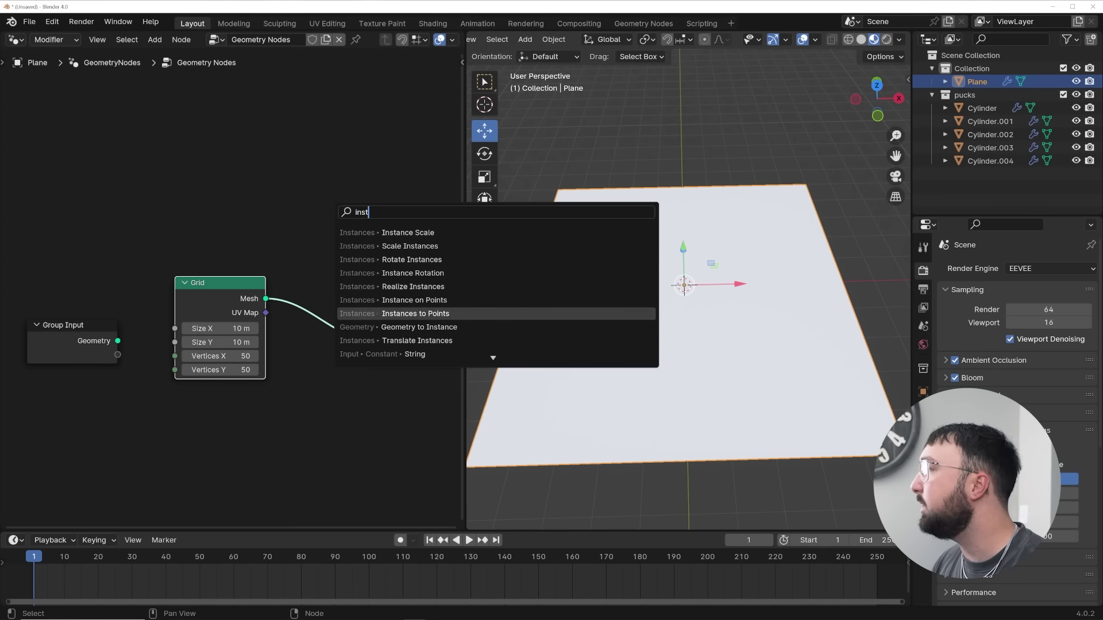
key("Up")
key("Return")
left_click(362, 290)
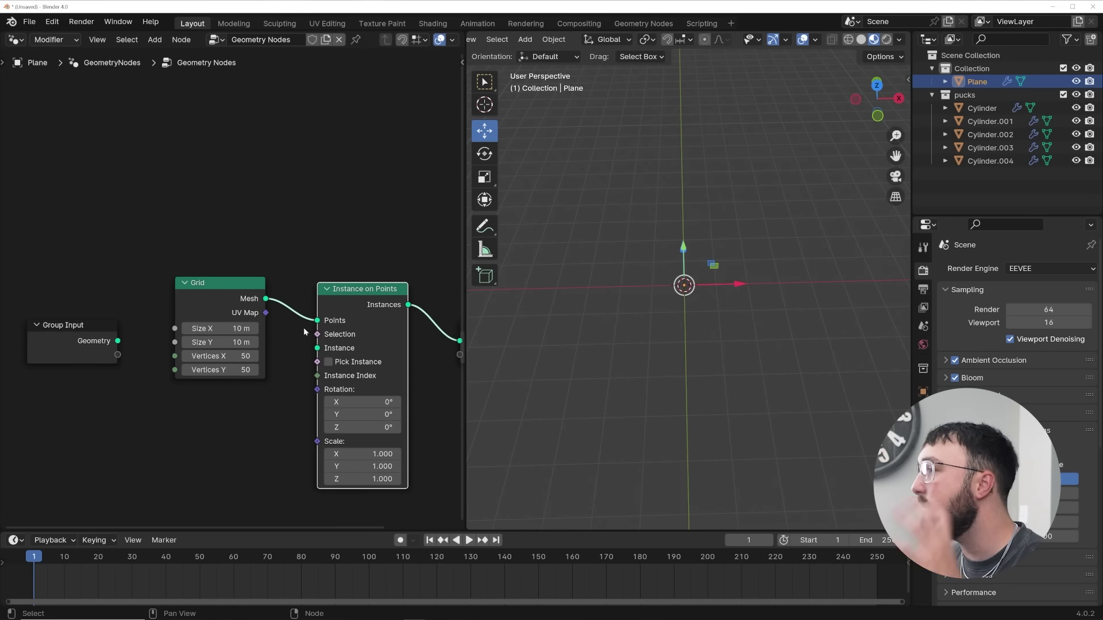
- Bring in the pucks collection as a Collection Info node feeding the Instance input, with Separate Children and Reset Children enabled
scroll(302, 328, "down", 2)
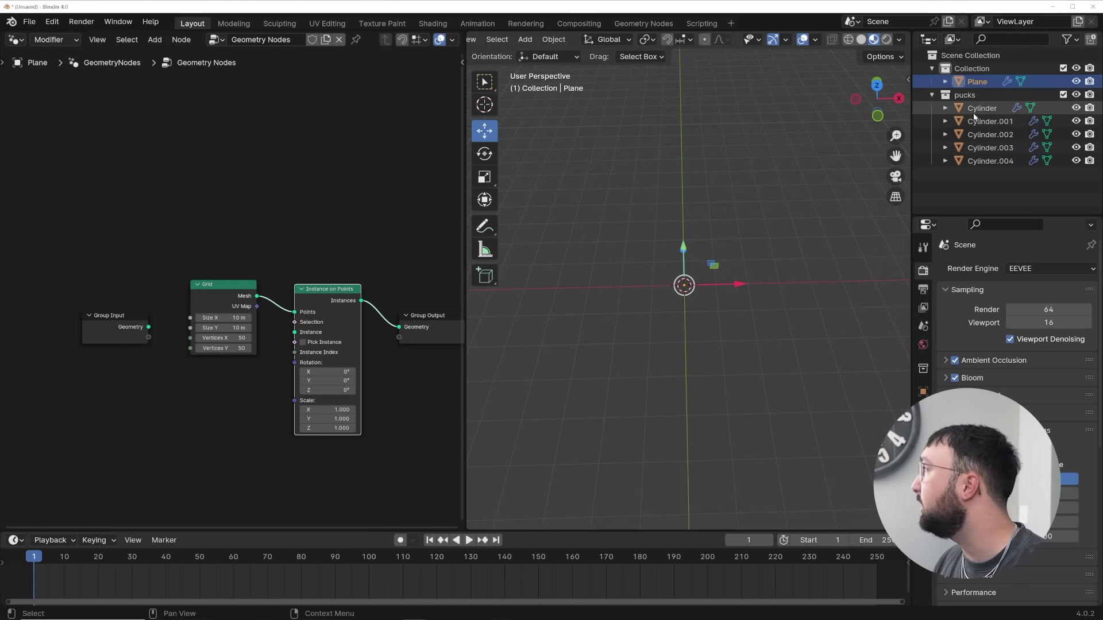
left_click_drag(966, 96, 111, 415)
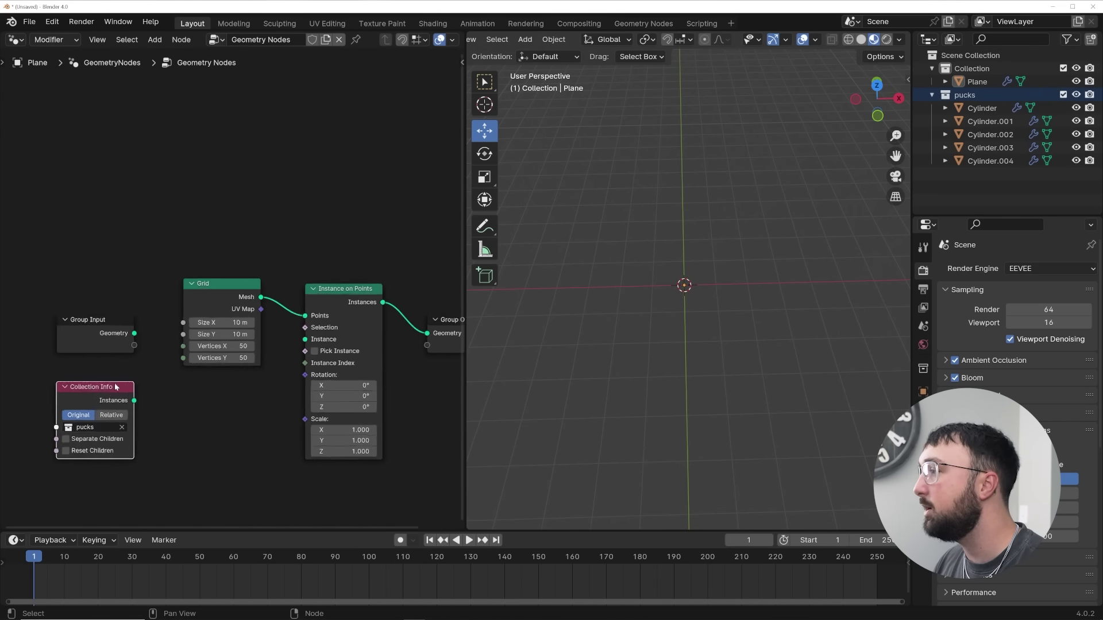
left_click(115, 383)
scroll(115, 384, "up", 3)
scroll(166, 310, "down", 2)
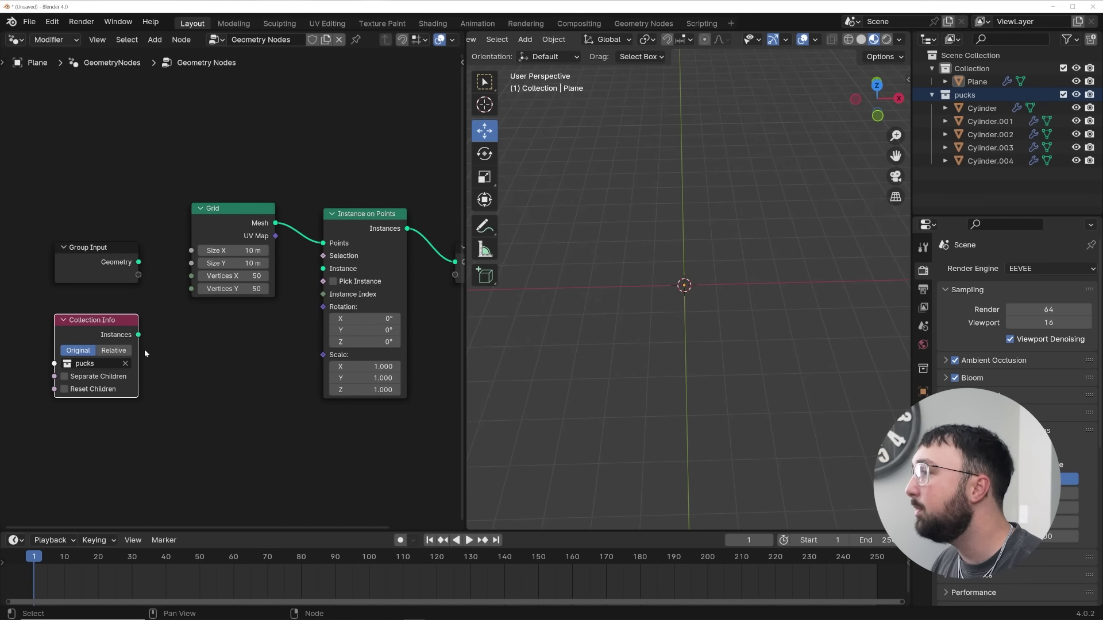
left_click_drag(330, 272, 326, 269)
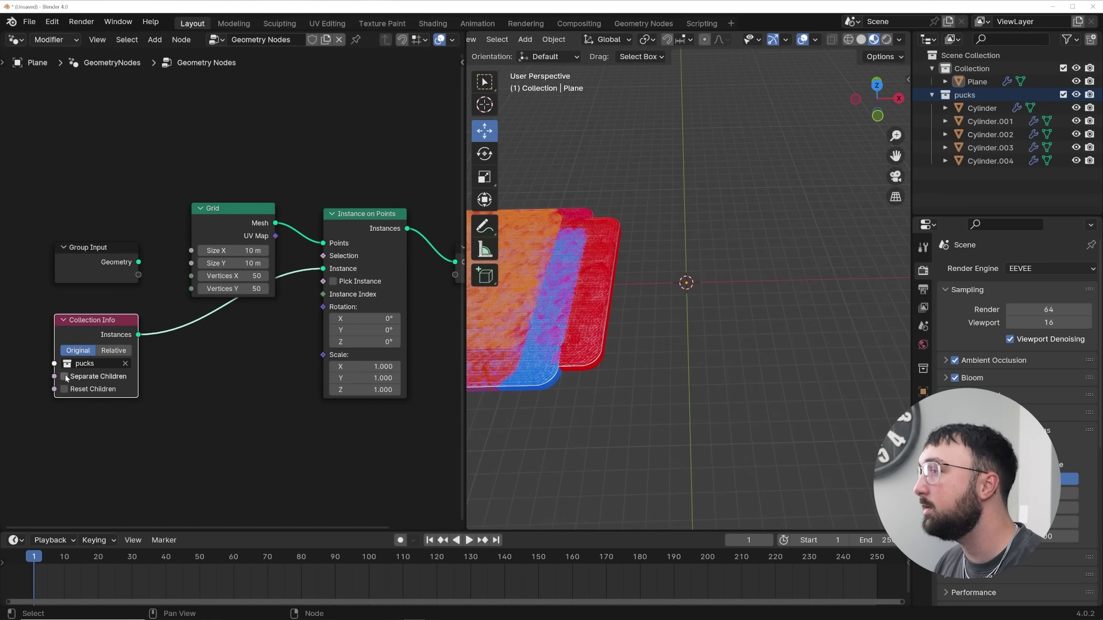
left_click(64, 376)
left_click(64, 389)
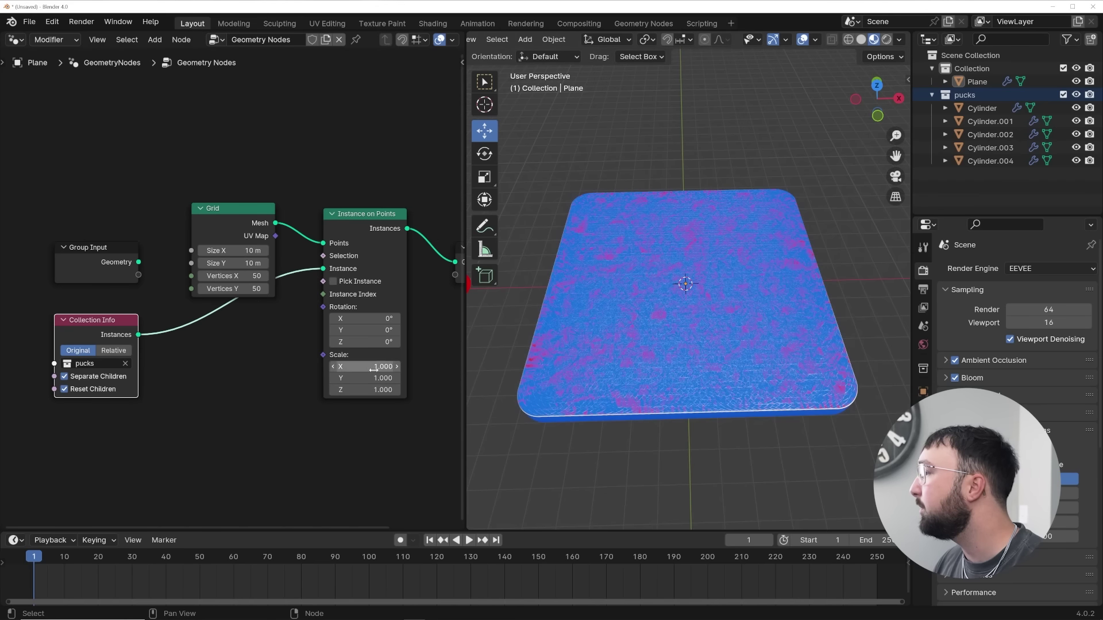
- Set the Instance on Points scale to 0.09 on all axes and enable Pick Instance
left_click_drag(374, 366, 420, 365)
type("0.01")
key("Return")
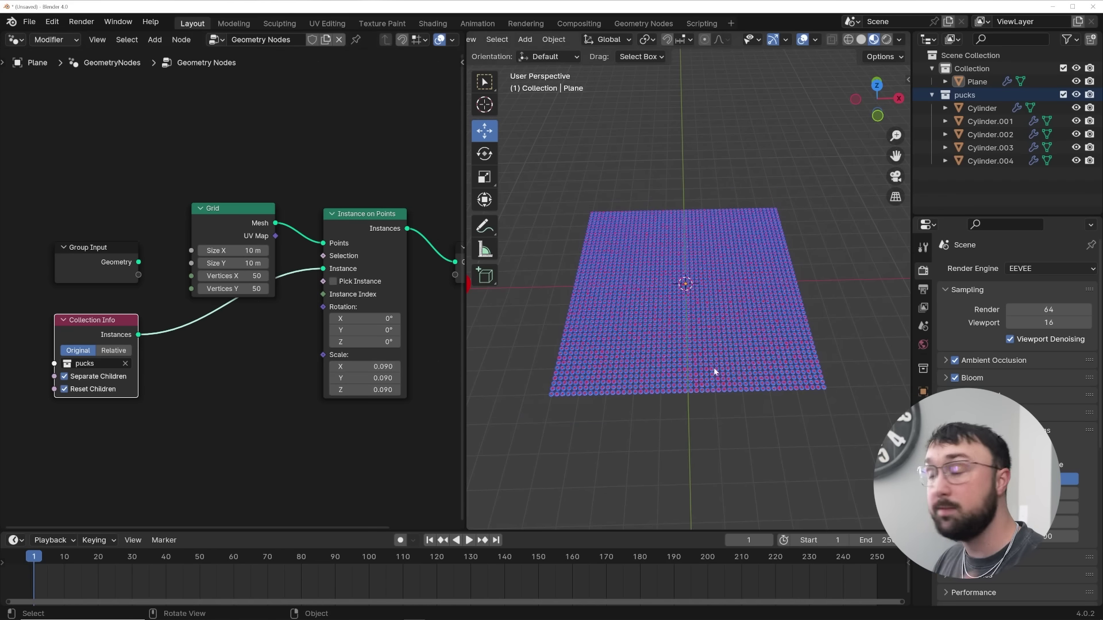
scroll(715, 372, "up", 8)
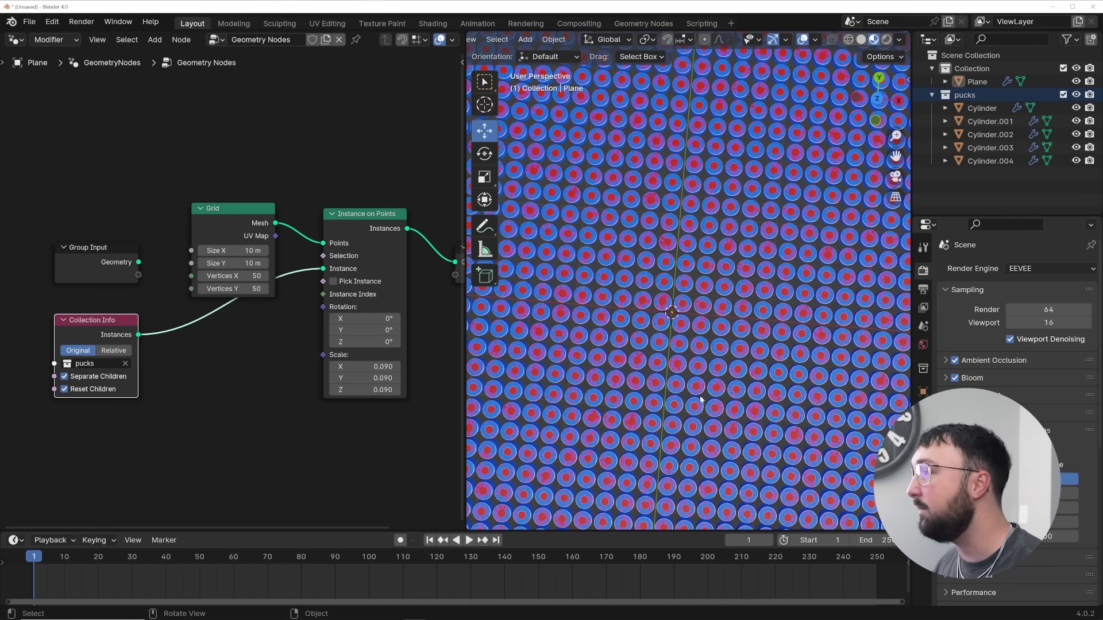
left_click(332, 282)
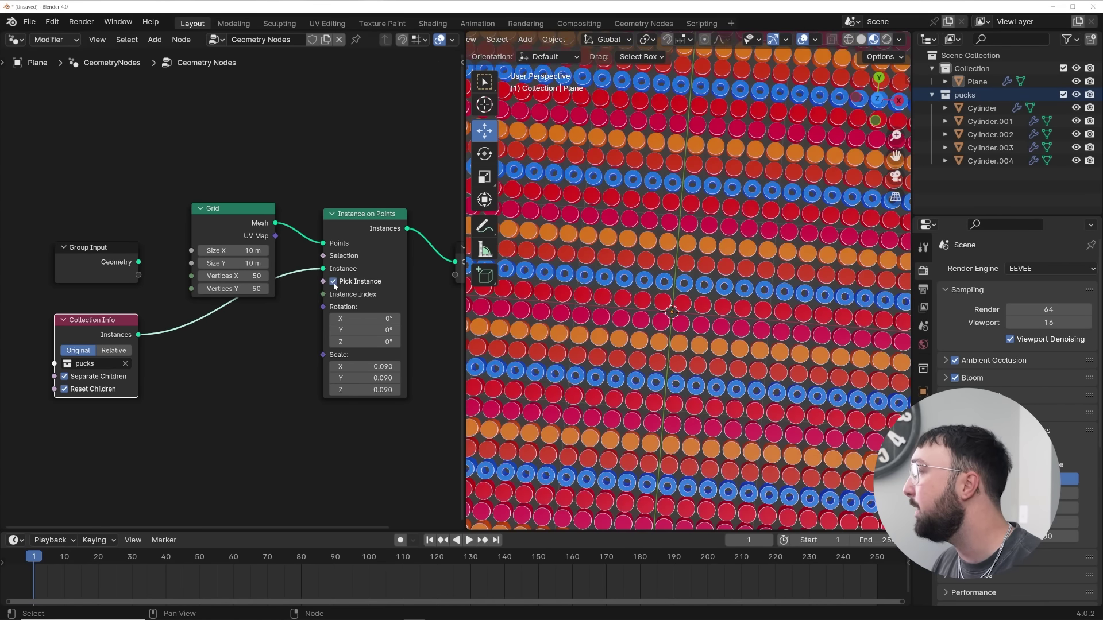
scroll(635, 364, "down", 8)
middle_click_drag(650, 362, 695, 339)
scroll(709, 349, "up", 6)
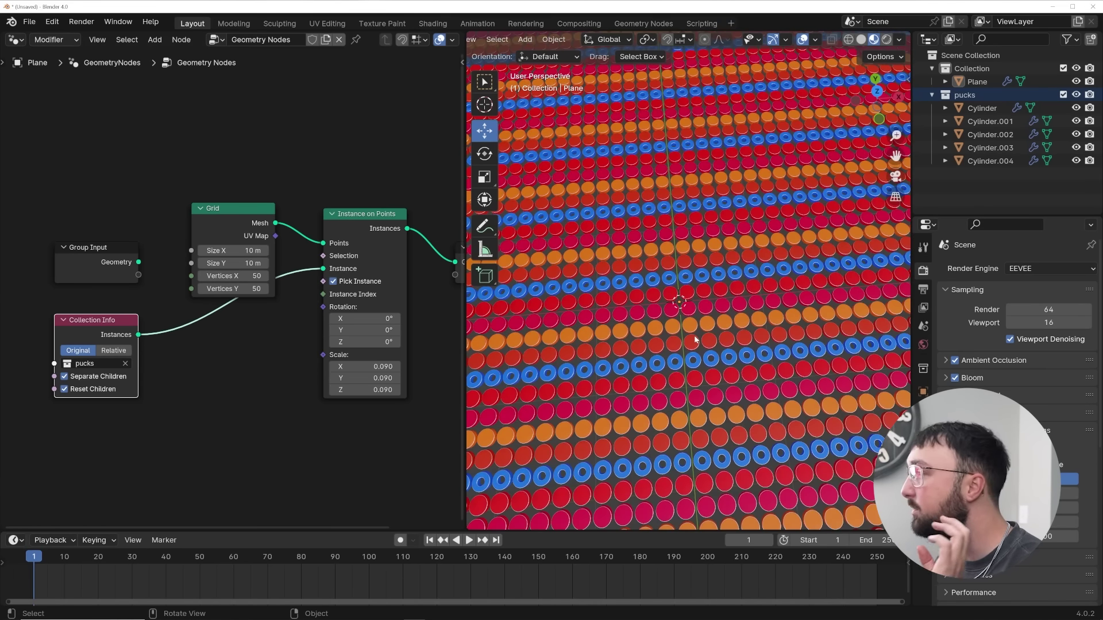
scroll(695, 339, "down", 5)
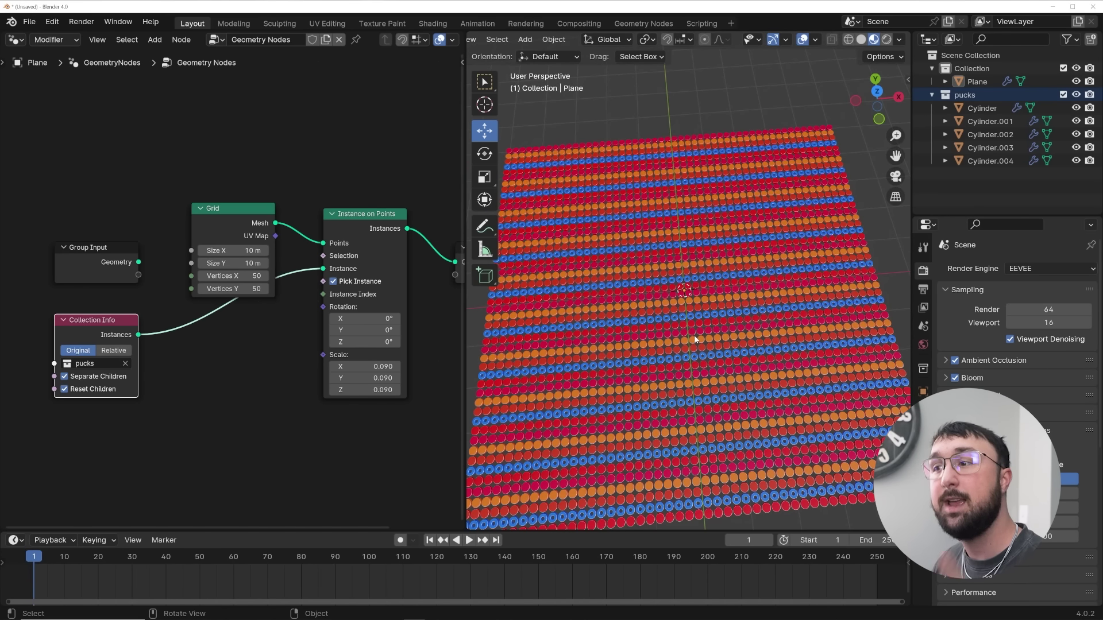
- Add a Random Value node set to Integer and connect its Value output to the Instance Index of Instance on Points
scroll(695, 340, "up", 3)
scroll(269, 318, "up", 2)
key("shift+a")
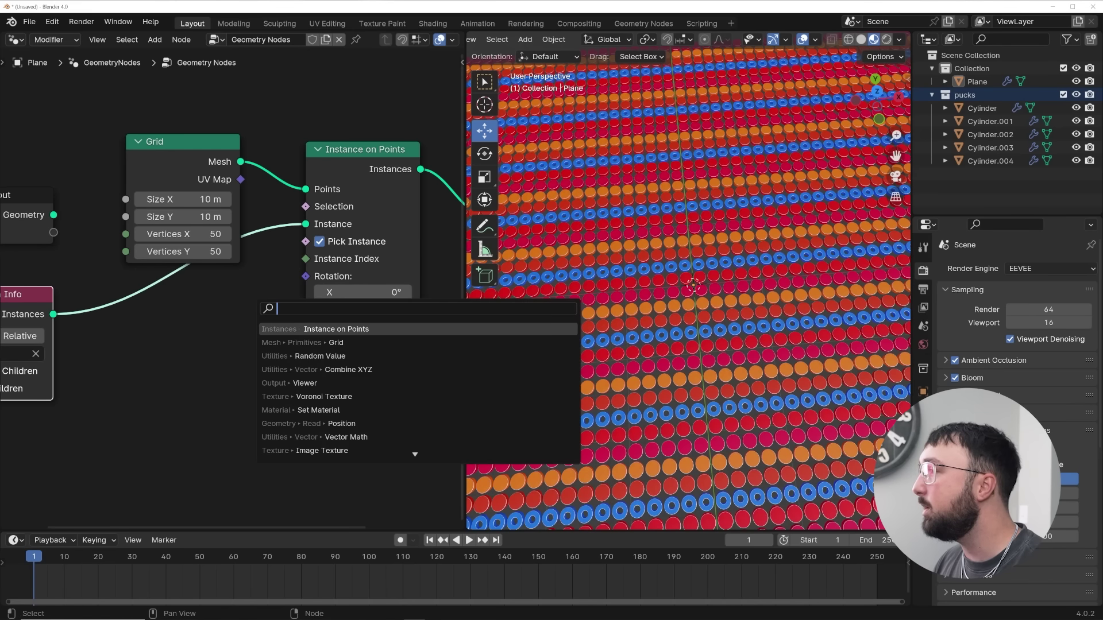
type("randon")
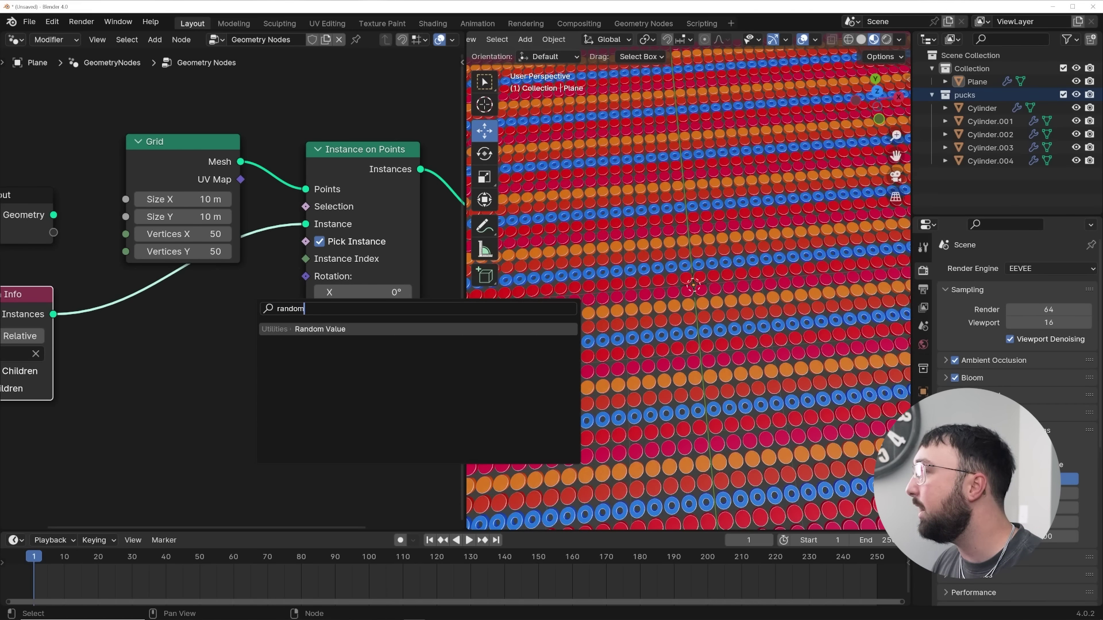
key("Return")
left_click(161, 369)
left_click(161, 374)
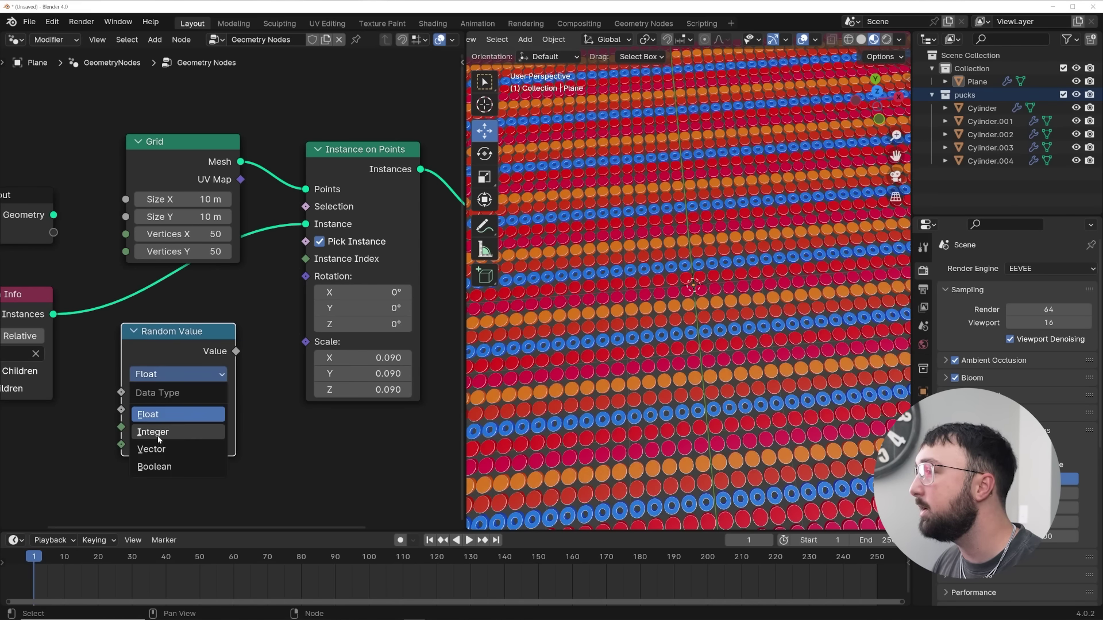
left_click(159, 440)
left_click_drag(236, 351, 305, 259)
scroll(653, 326, "down", 10)
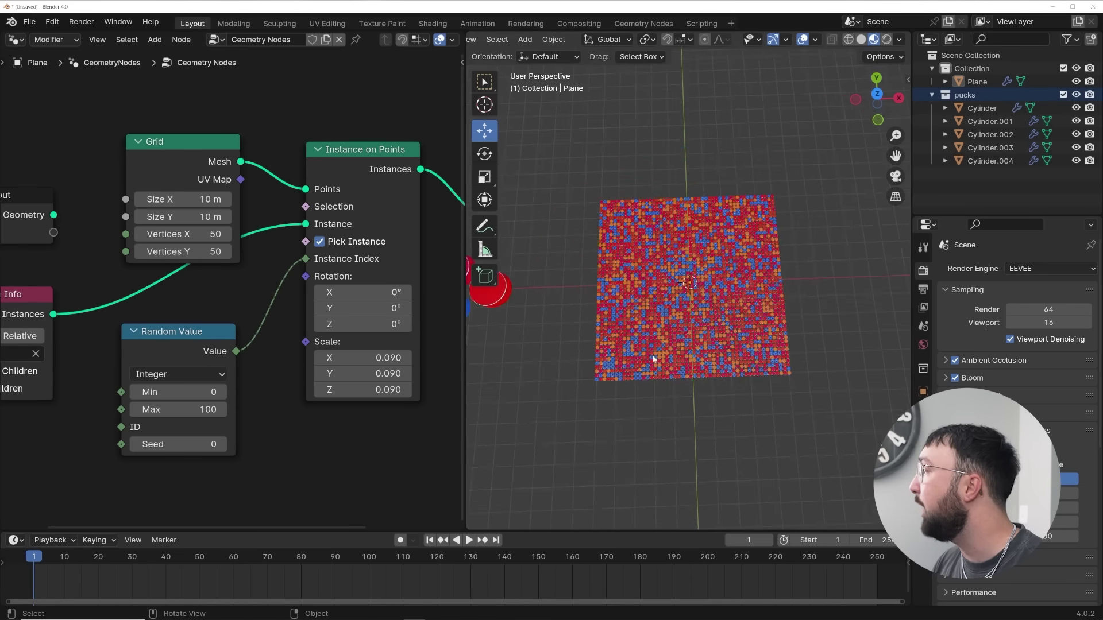
scroll(666, 395, "up", 10)
middle_click_drag(666, 395, 685, 350)
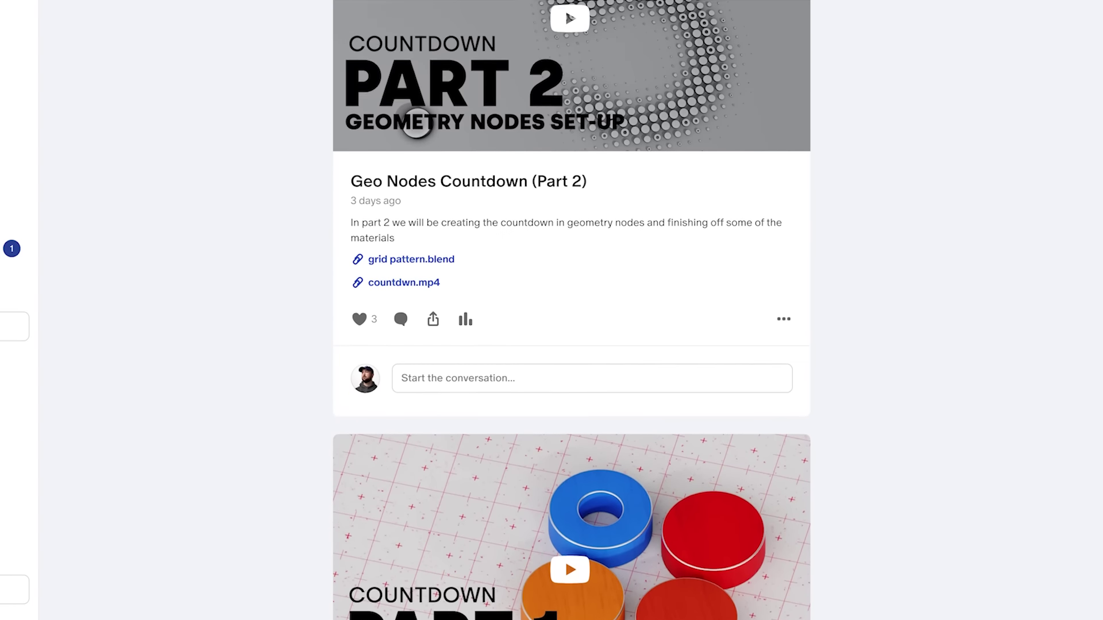
scroll(572, 311, "up", 6)
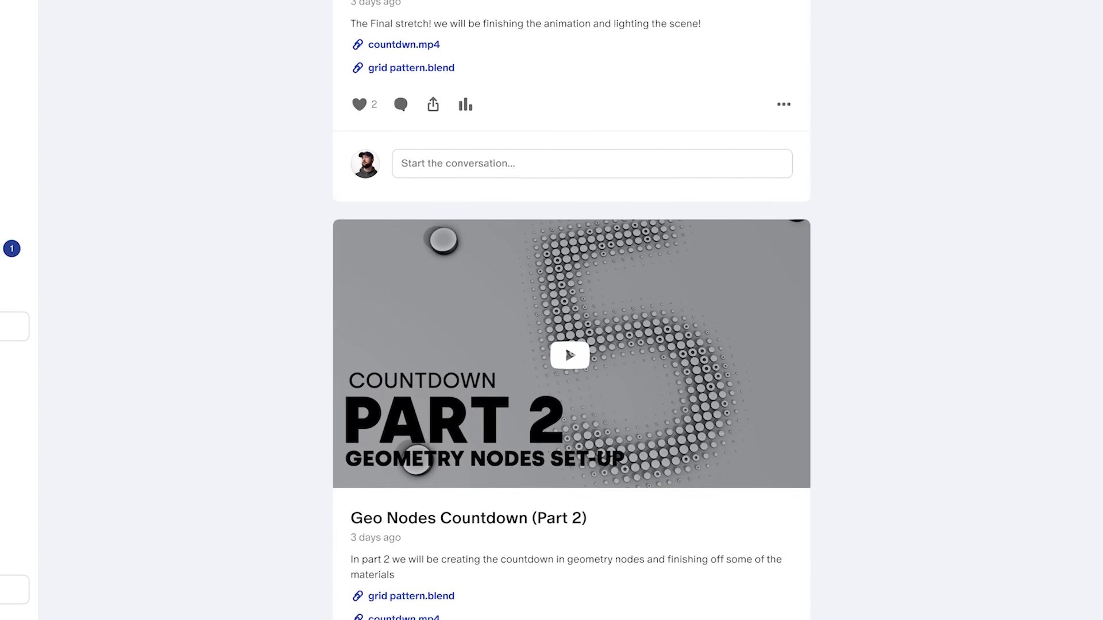
scroll(221, 462, "up", 5)
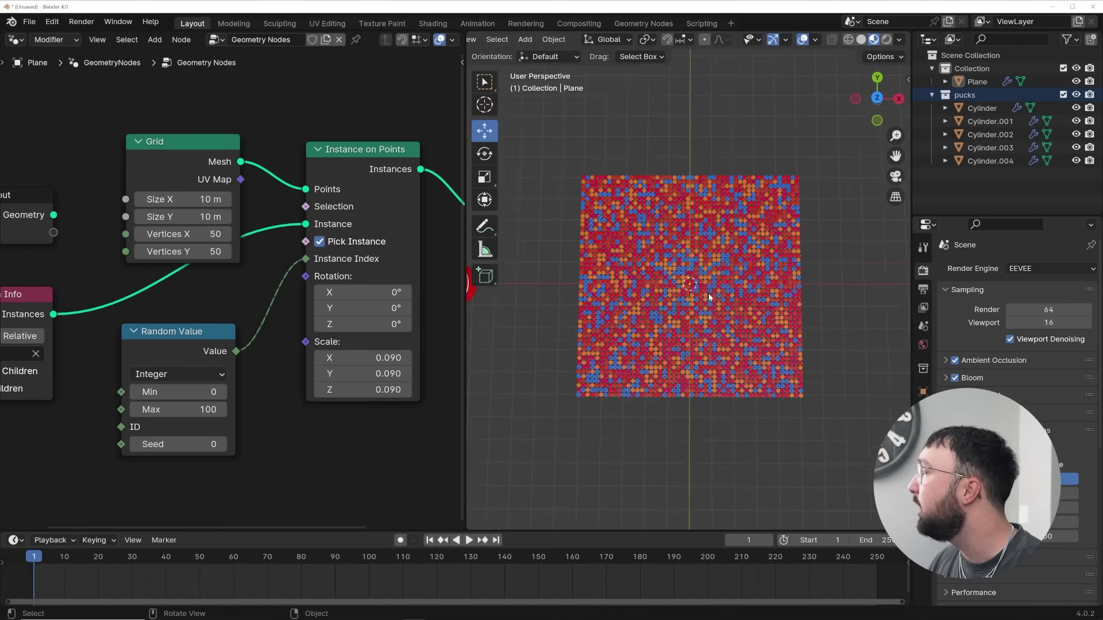
scroll(708, 293, "up", 5)
middle_click_drag(707, 296, 727, 267)
scroll(728, 267, "up", 5)
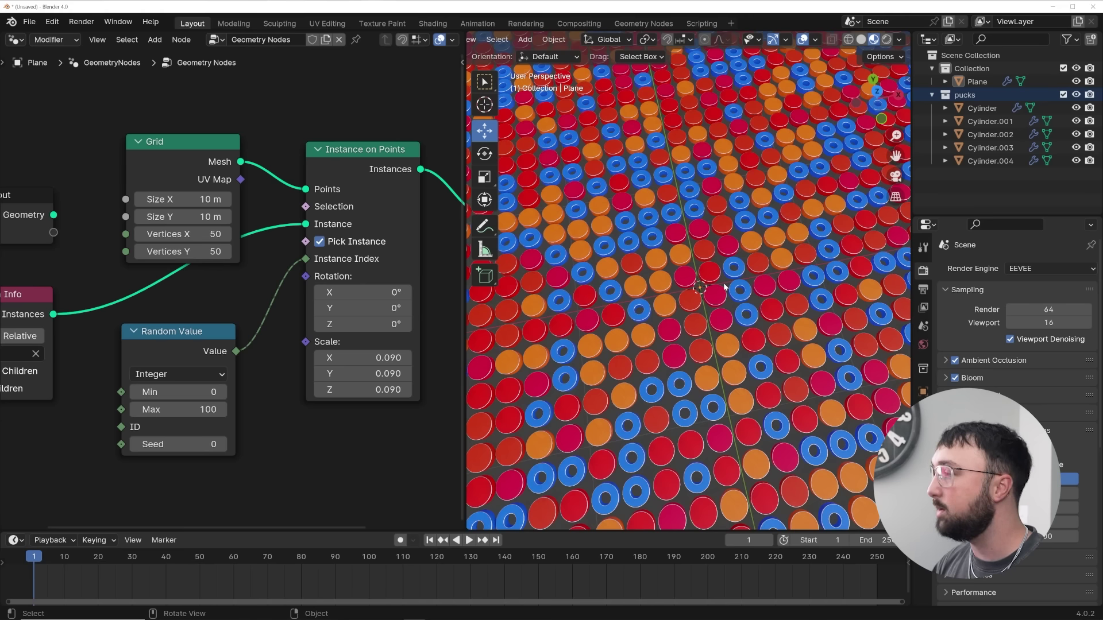
- Delete the Random Value node and add a Noise Texture node in its place
key("x")
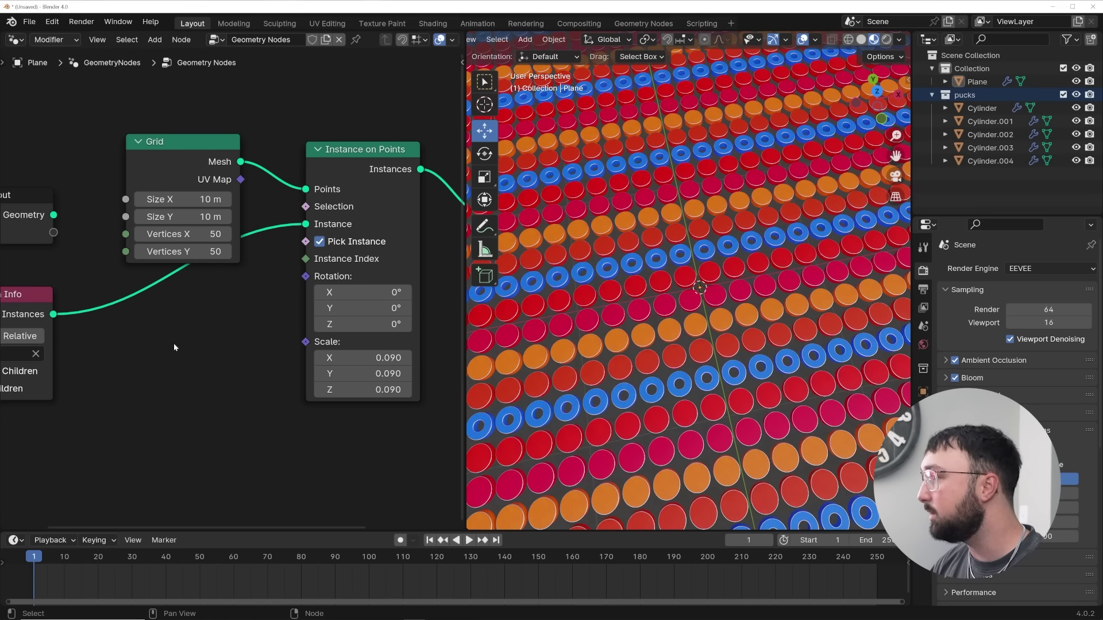
scroll(723, 352, "down", 8)
key("shift+a")
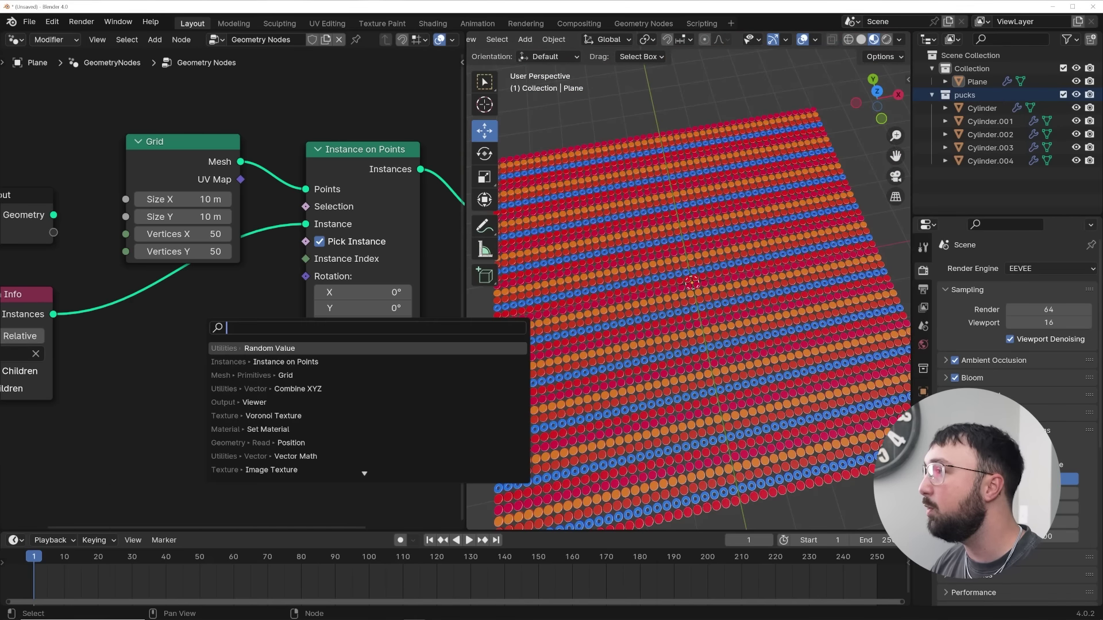
type("co")
key("BackSpace")
key("BackSpace")
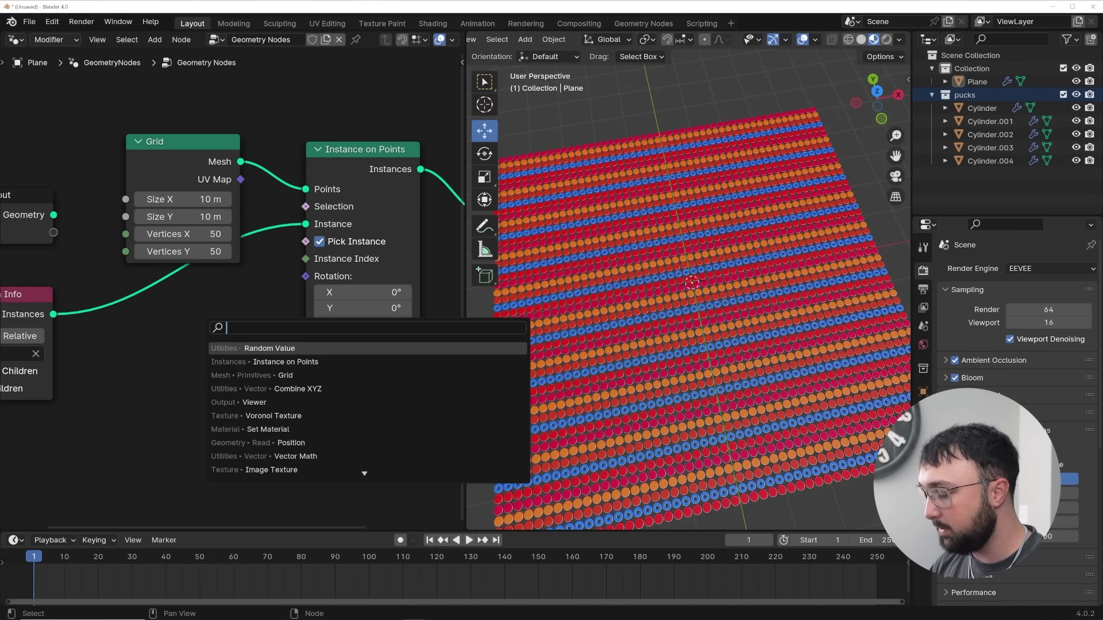
type("no")
key("Down")
key("Return")
left_click(172, 368)
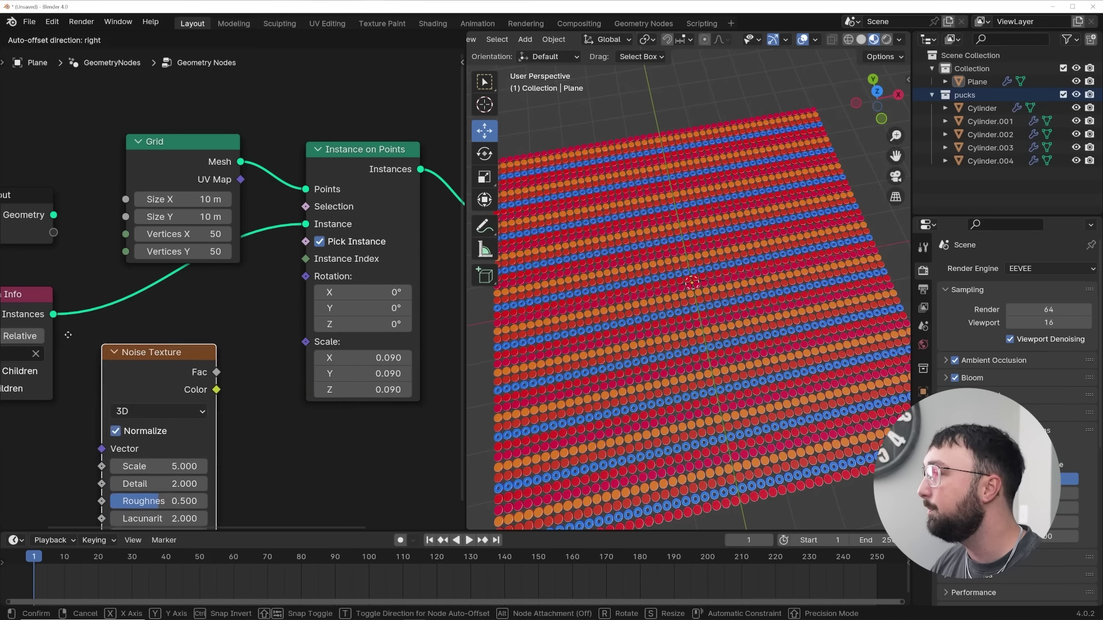
- Connect the Noise Texture's Fac output to the Instance Index of Instance on Points
scroll(322, 276, "down", 1)
left_click_drag(280, 316, 369, 221)
middle_click_drag(368, 224, 409, 212)
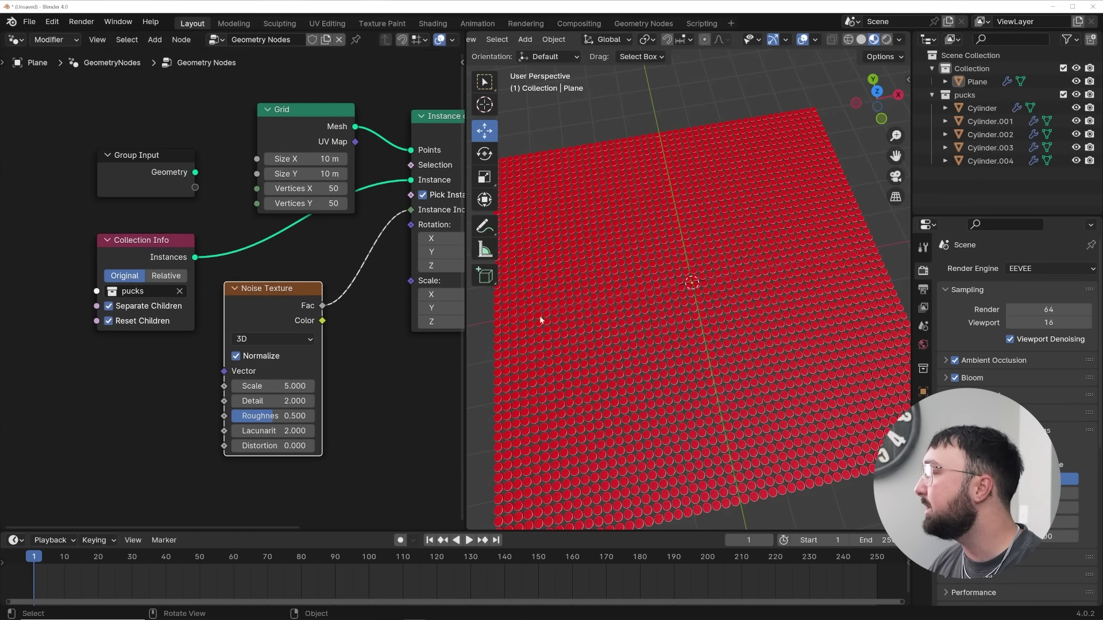
- Make room between the nodes and insert a Map Range node between Noise Texture and Instance Index, with To Min set to -1
left_click_drag(172, 276, 105, 263)
left_click_drag(313, 287, 180, 341)
key("shift+a")
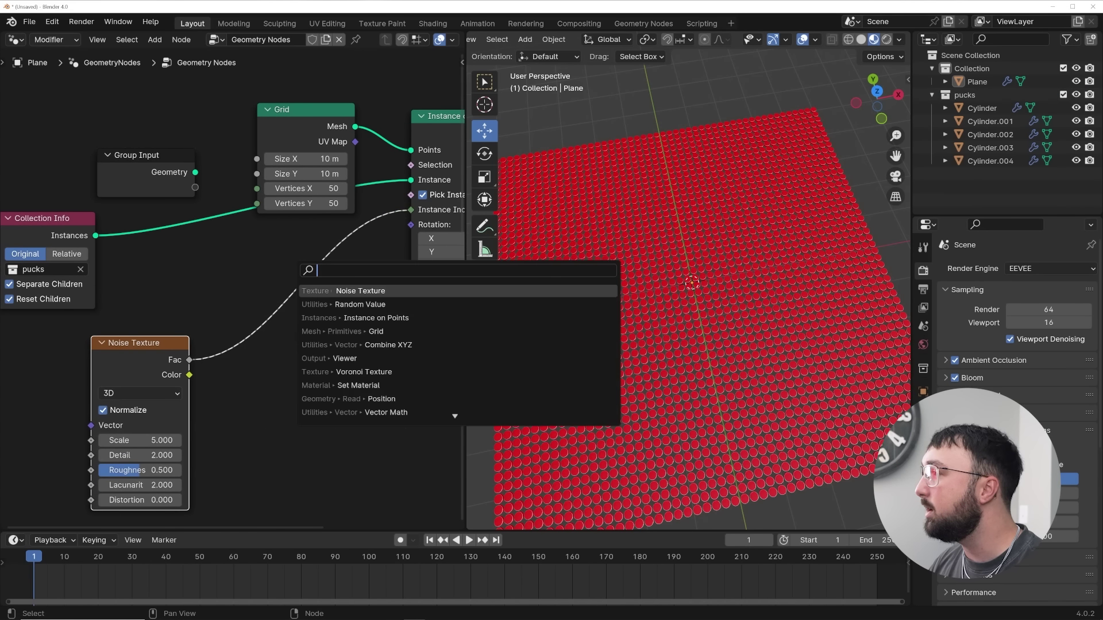
type("map")
key("Return")
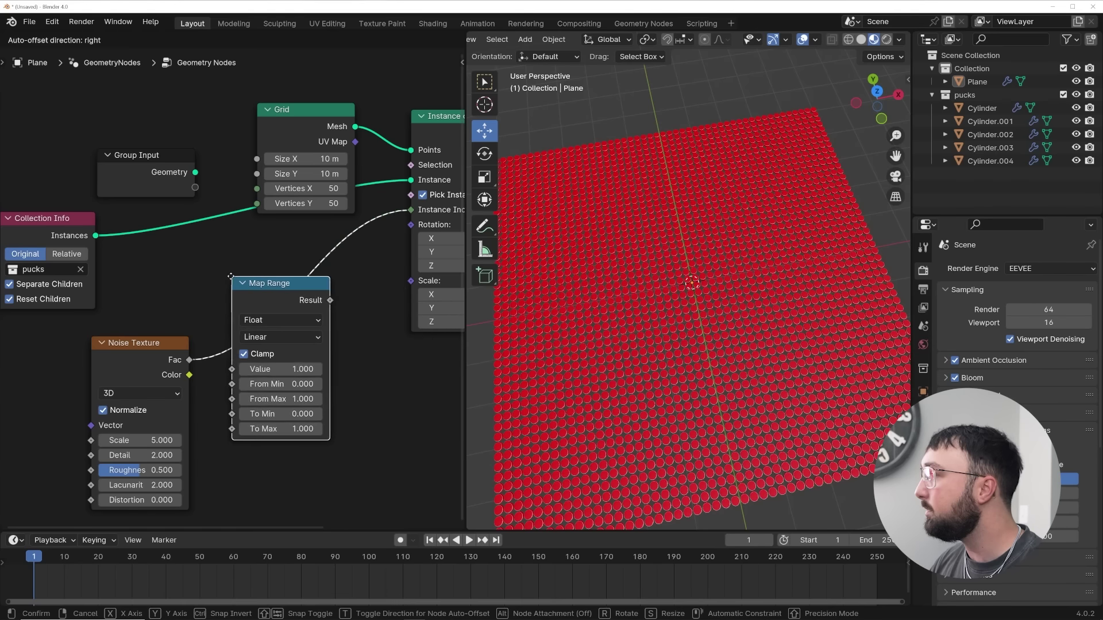
left_click(335, 384)
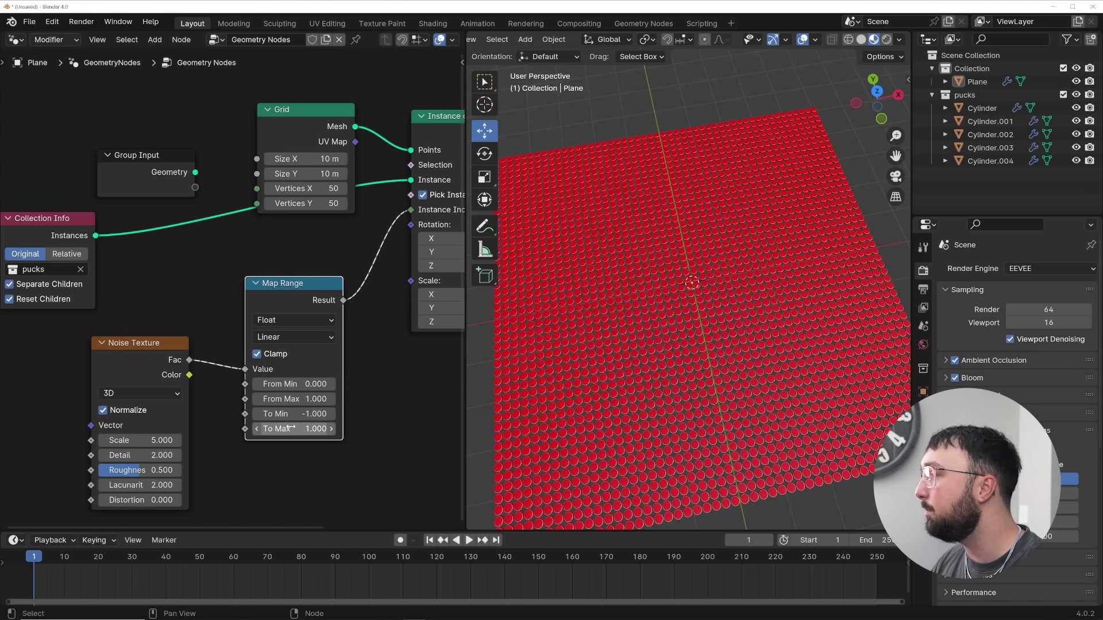
- Insert a Vector Math node between the Map Range Result and the Instance Index
key("shift+a")
left_click(287, 226)
type("vect")
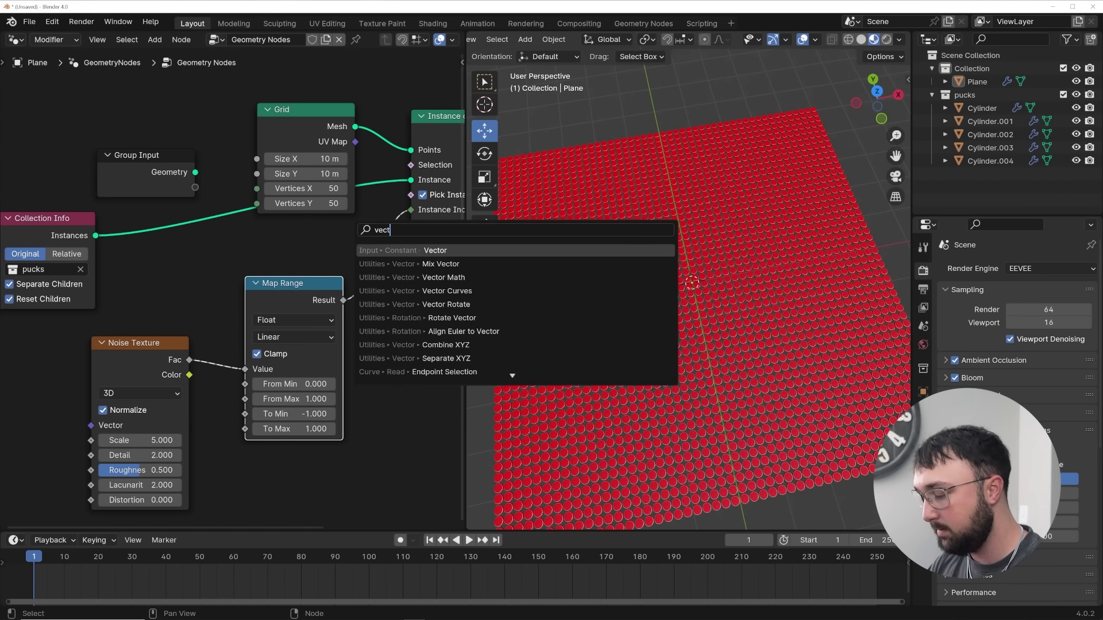
key("Down")
key("Down")
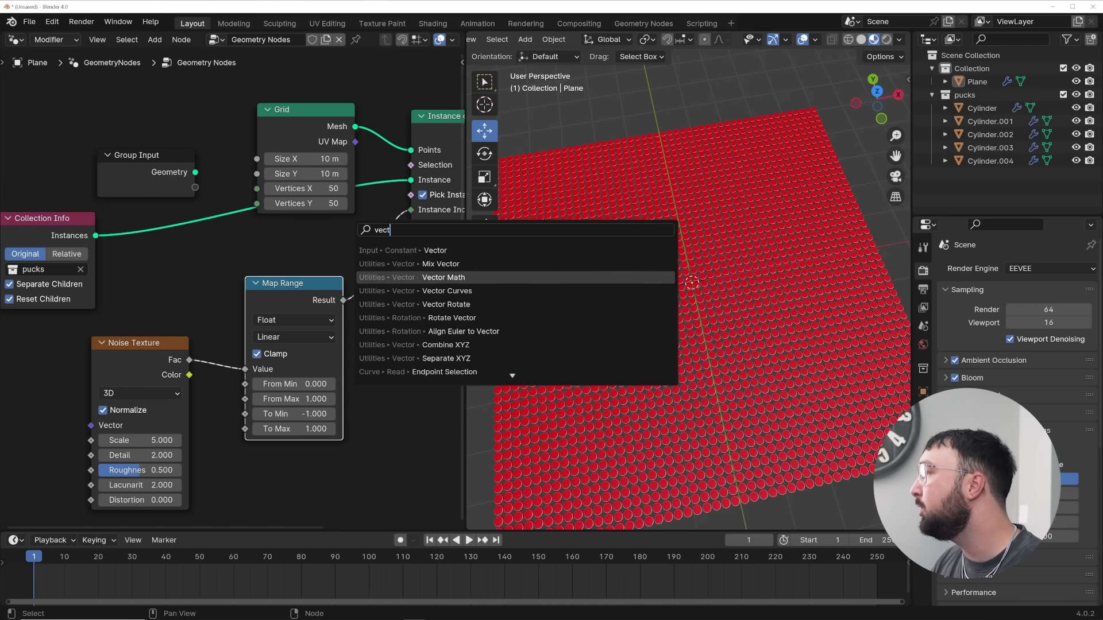
key("Return")
left_click(315, 305)
- Set the Vector Math operation to Multiply and its multiplier vector to 48.7 on all axes
left_click(315, 304)
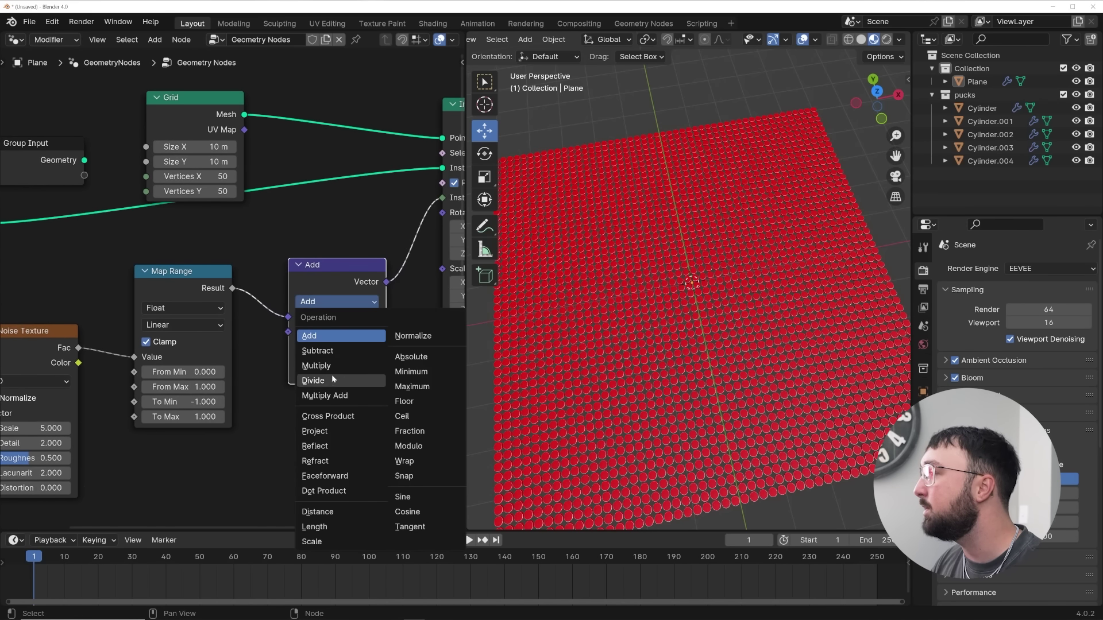
left_click(316, 365)
left_click_drag(336, 372, 599, 345)
type("0.2")
key("Return")
- Set the Noise Texture's Detail to 0 and its Scale to 0.2
middle_click_drag(178, 387, 276, 349)
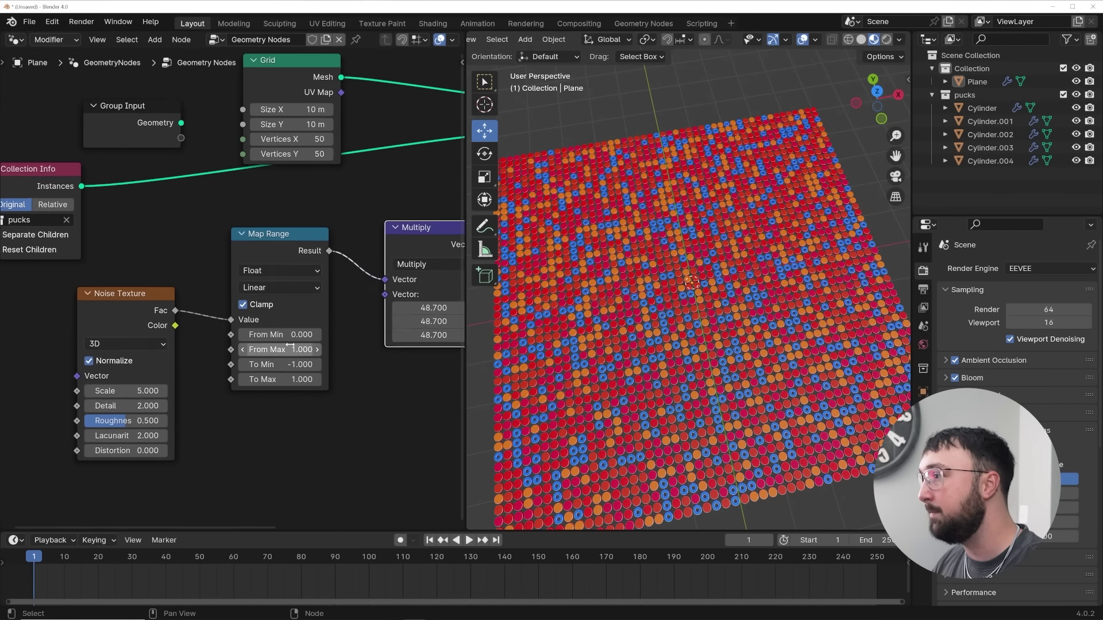
key("BackSpace")
left_click_drag(127, 391, 74, 396, "shift")
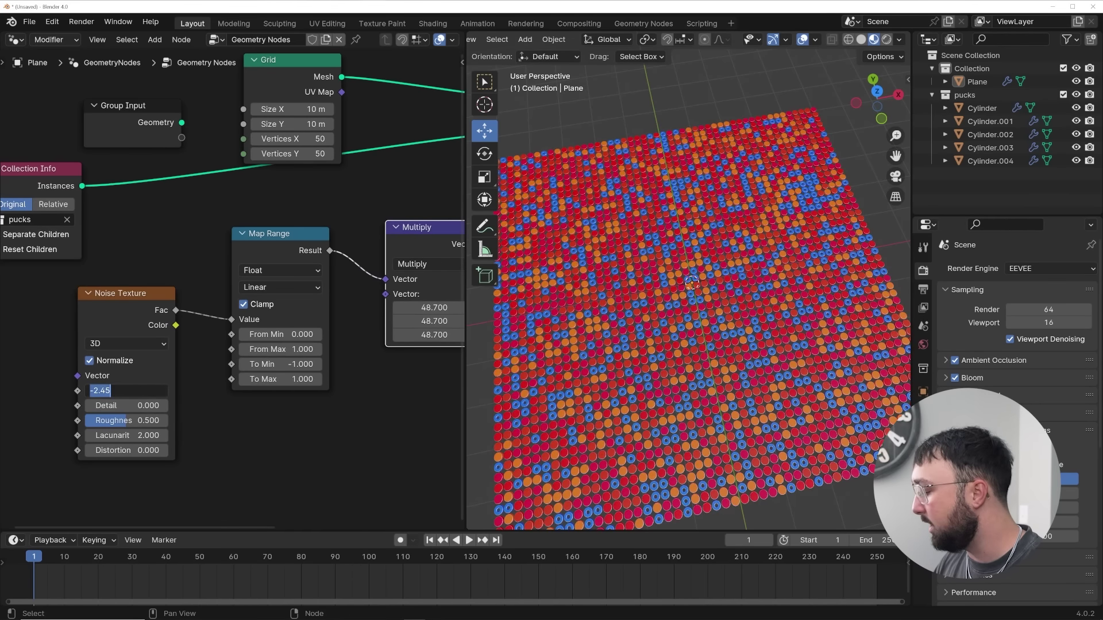
type("0.2")
key("Return")
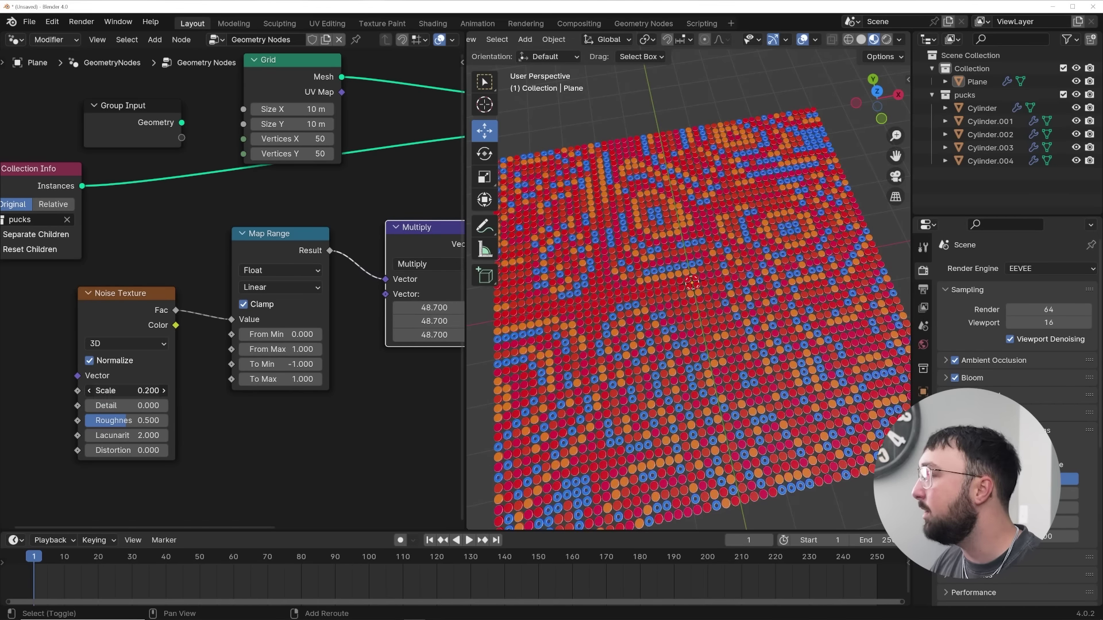
- Refine the puck pattern by setting the Multiply vector to 21.47 on all axes and the Noise Texture's Scale to 0.15
left_click_drag(127, 391, 105, 390)
middle_click_drag(632, 356, 695, 367)
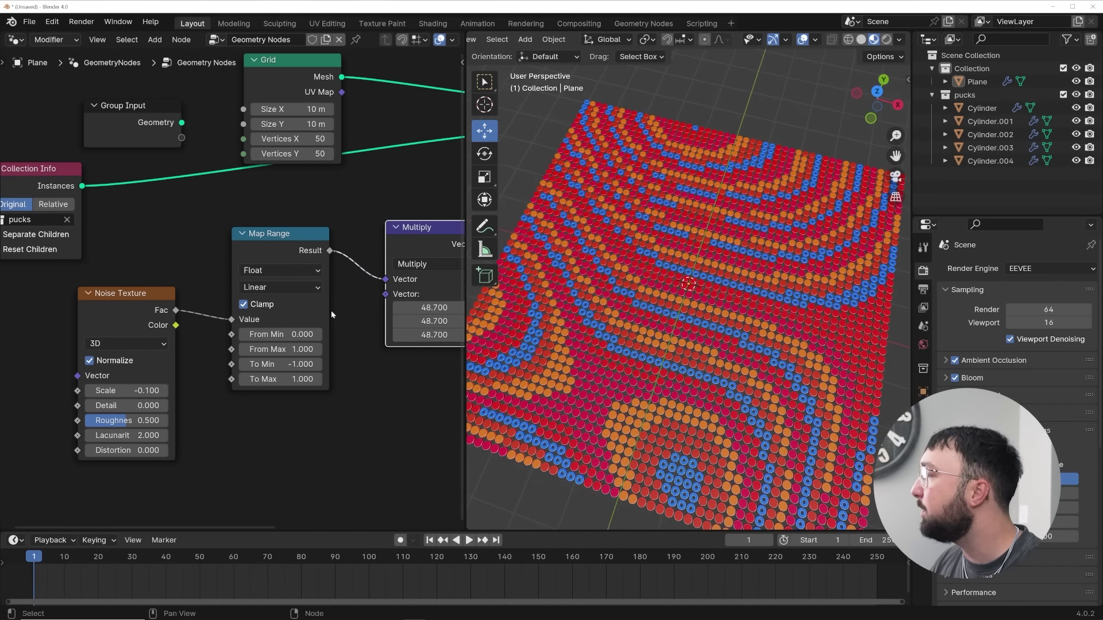
left_click_drag(433, 309, 399, 309)
left_click_drag(158, 390, 191, 390)
scroll(645, 347, "down", 3)
mouse_move(644, 347)
middle_mouse_down()
mouse_move(695, 347)
mouse_move(632, 335)
middle_mouse_up()
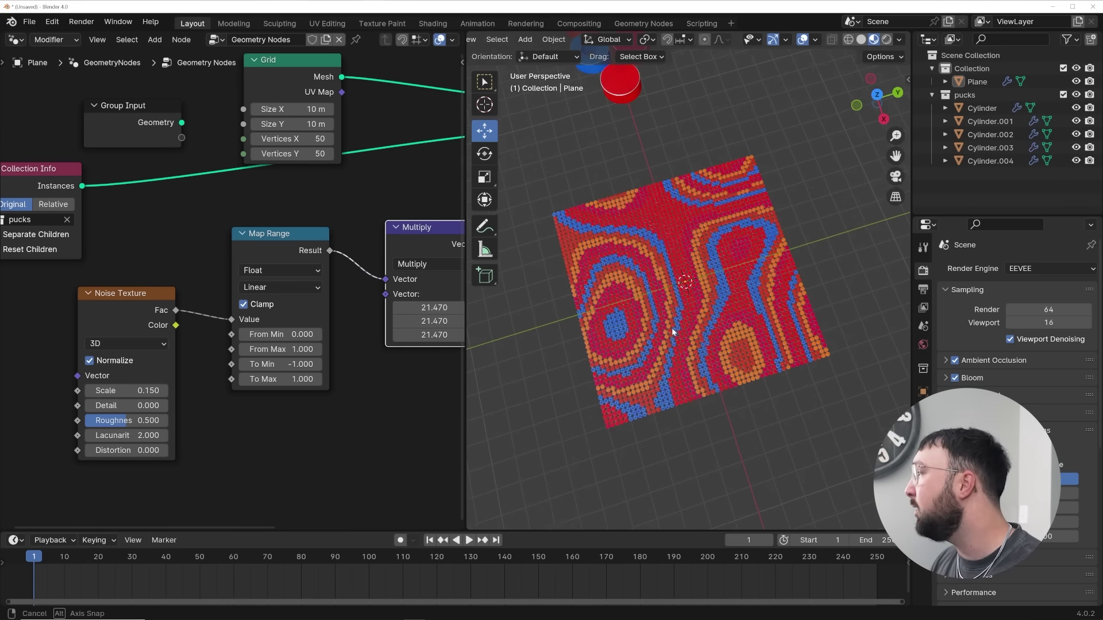
scroll(687, 331, "up", 8)
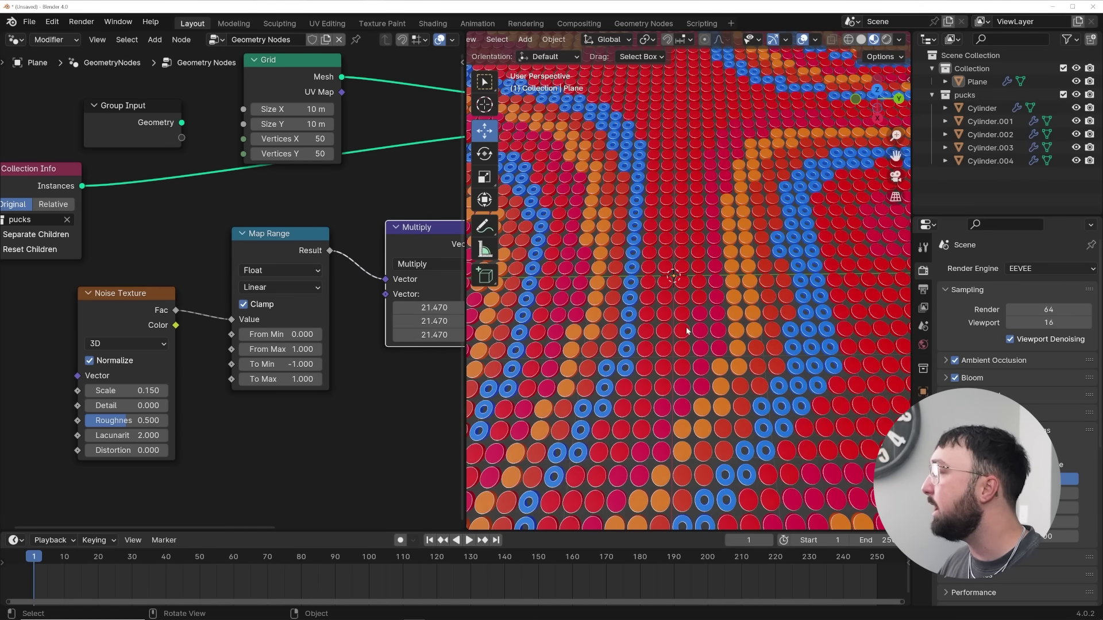
scroll(684, 322, "down", 8)
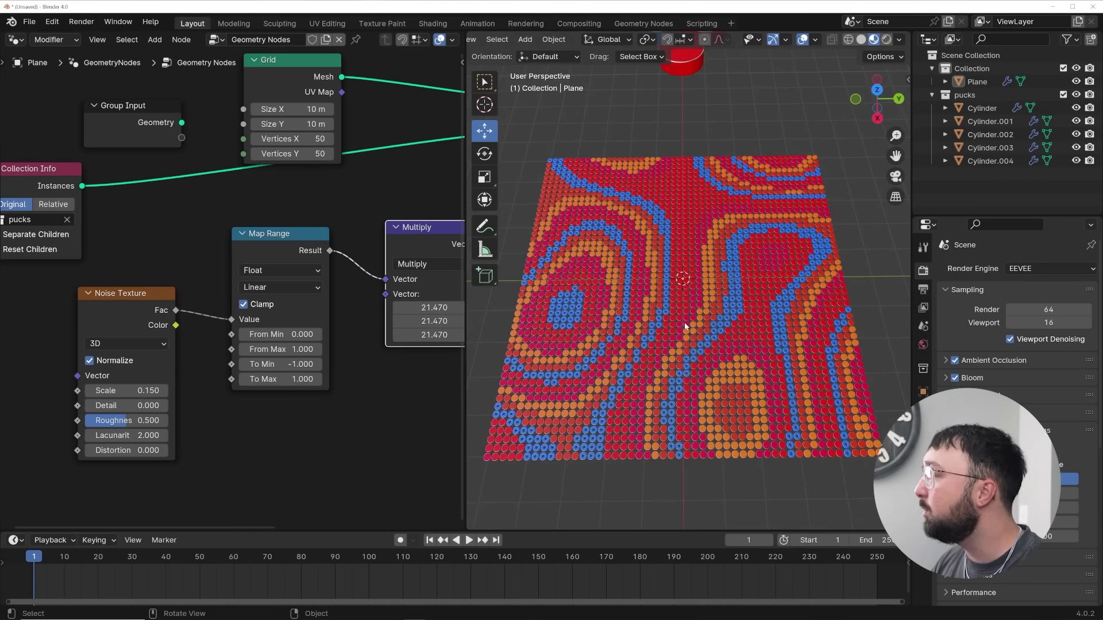
middle_click_drag(684, 322, 717, 347)
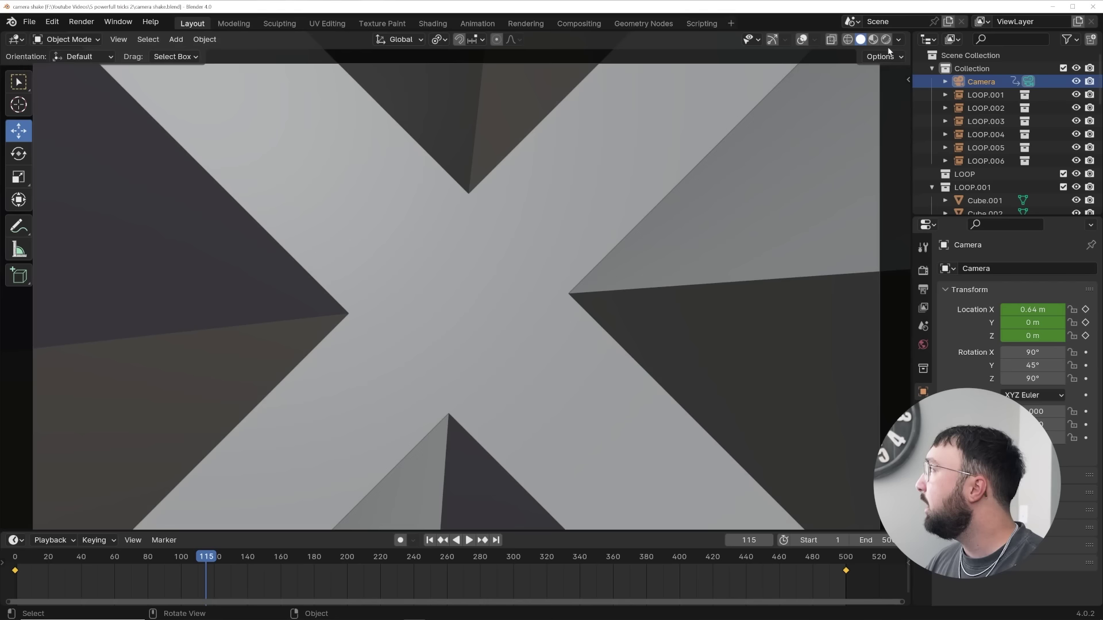
- In the camera shake file, switch the camera view to rendered shading and play the animation
left_click(885, 39)
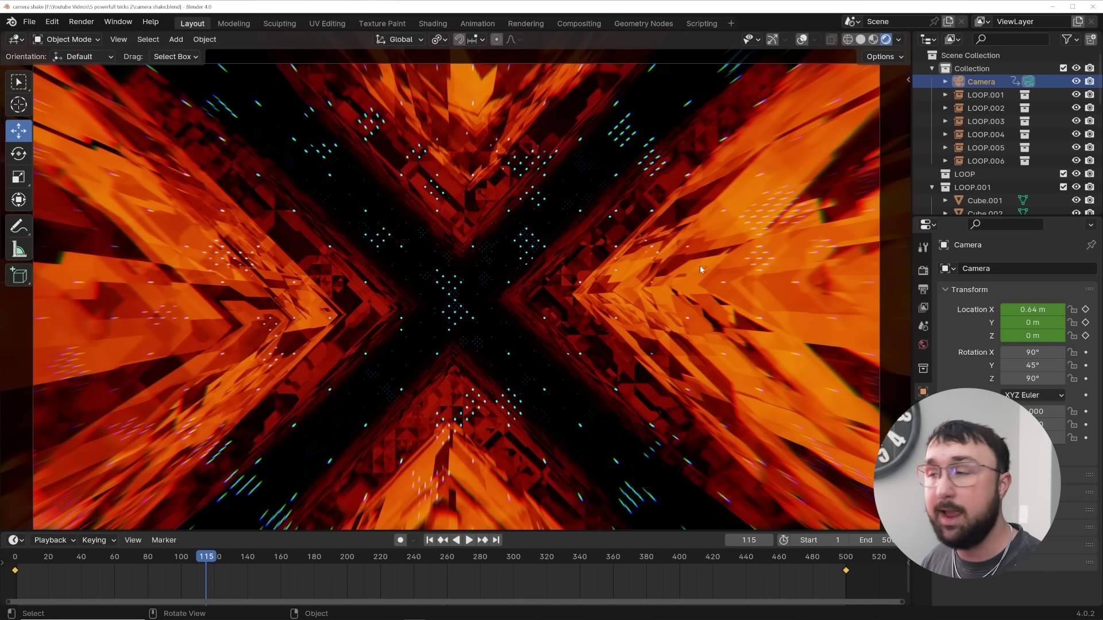
left_click(498, 270)
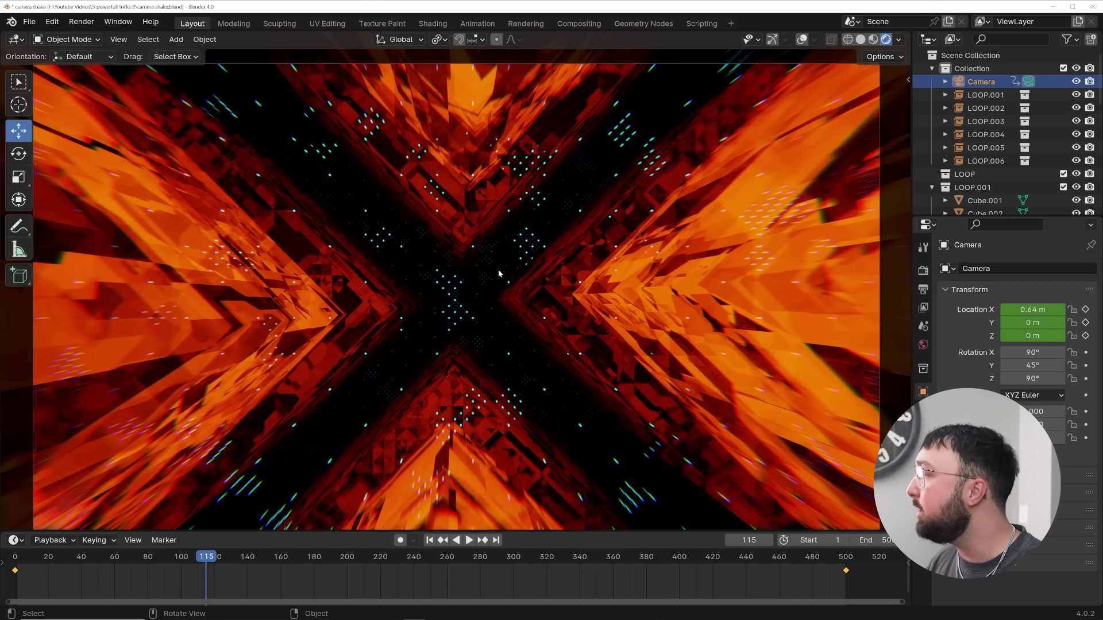
key("space")
key("shift+Left")
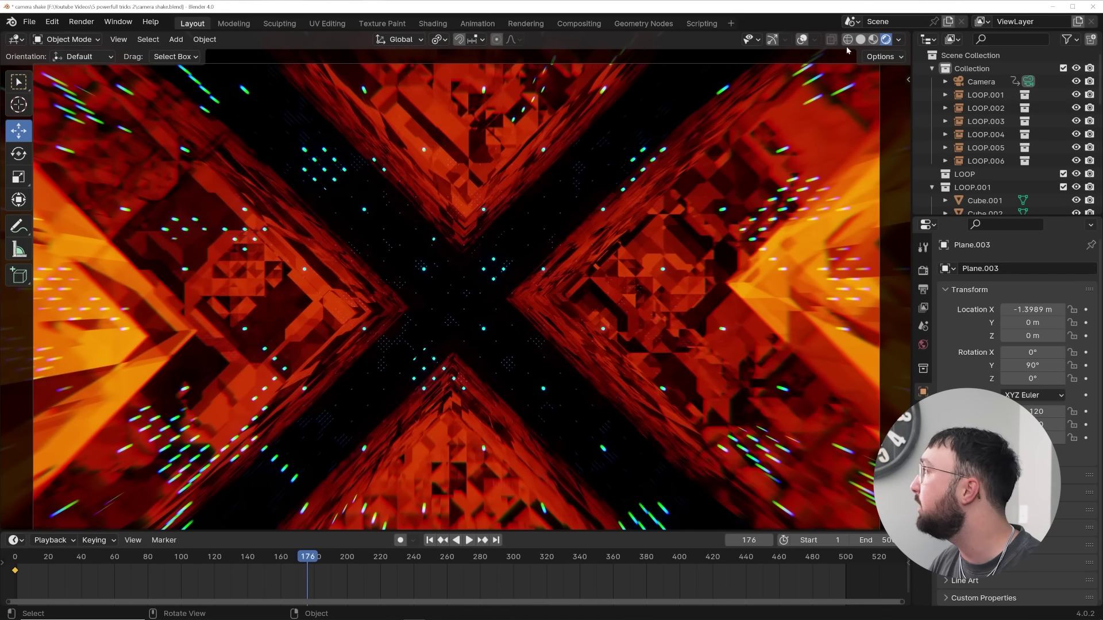
- Examine the camera's movement through the tunnel by playing the animation from the top view in solid shading
left_click(860, 39)
middle_click_drag(586, 239, 535, 297)
key("grave")
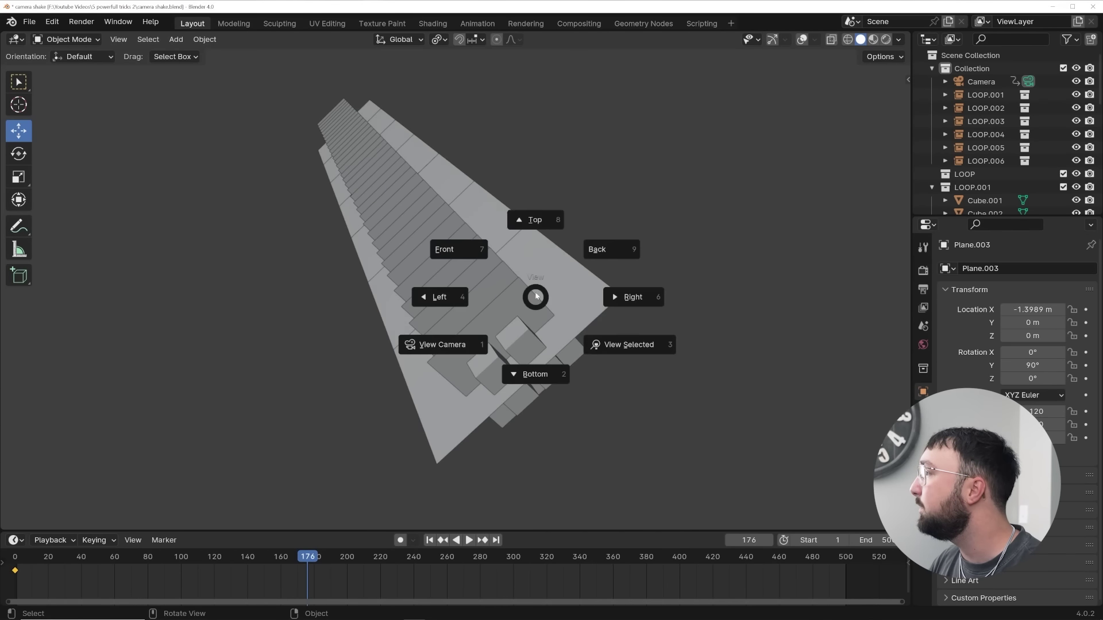
left_click(529, 246)
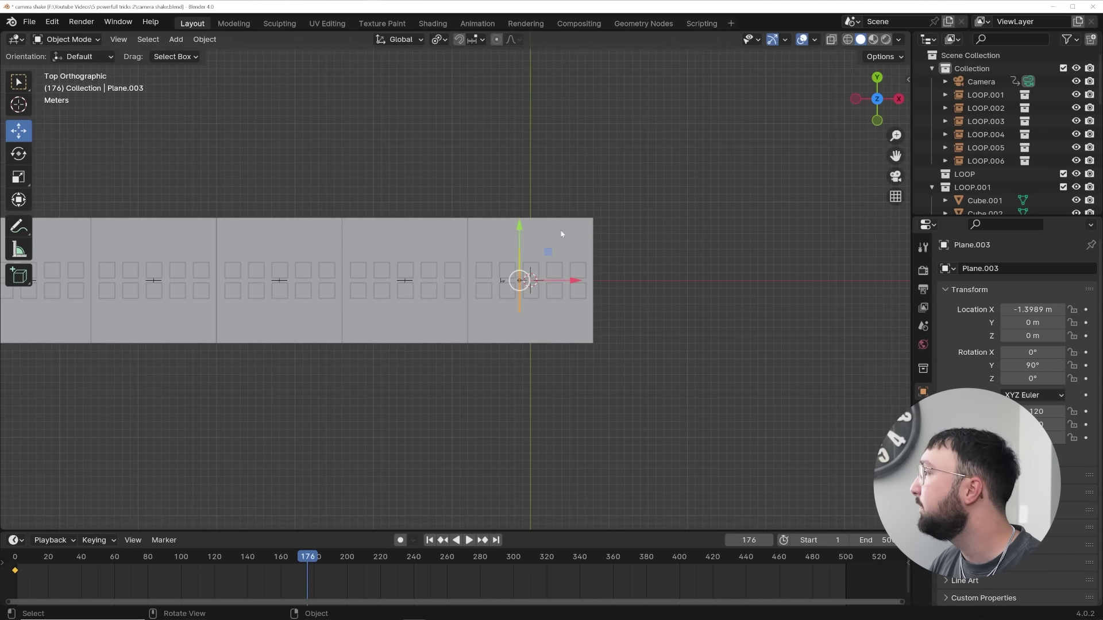
key("space")
scroll(626, 265, "up", 5)
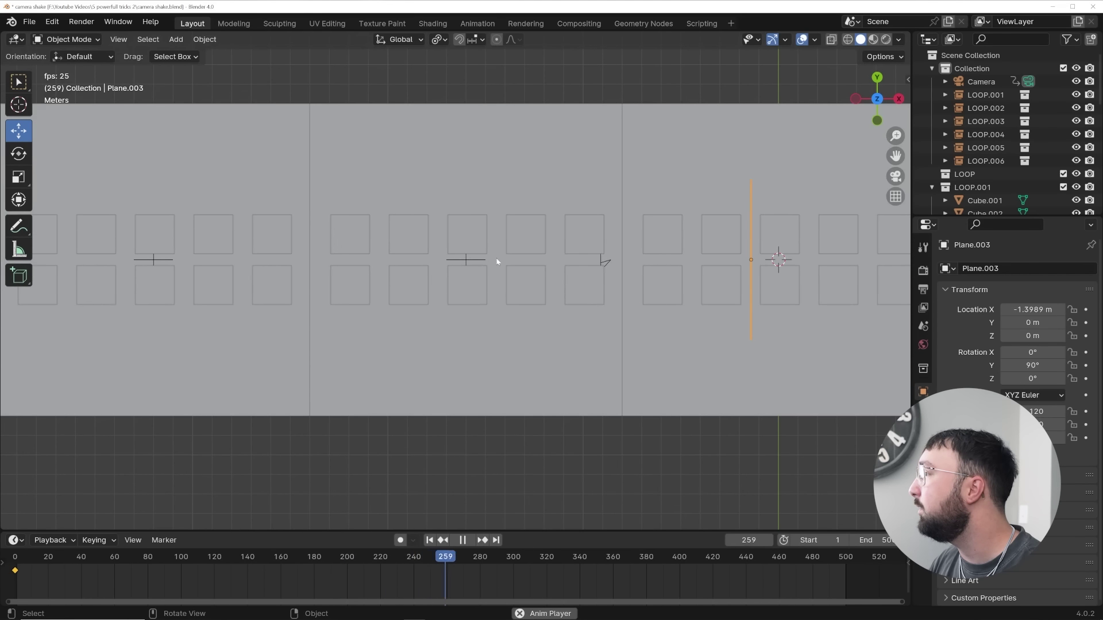
key("space")
middle_click_drag(521, 368, 505, 369)
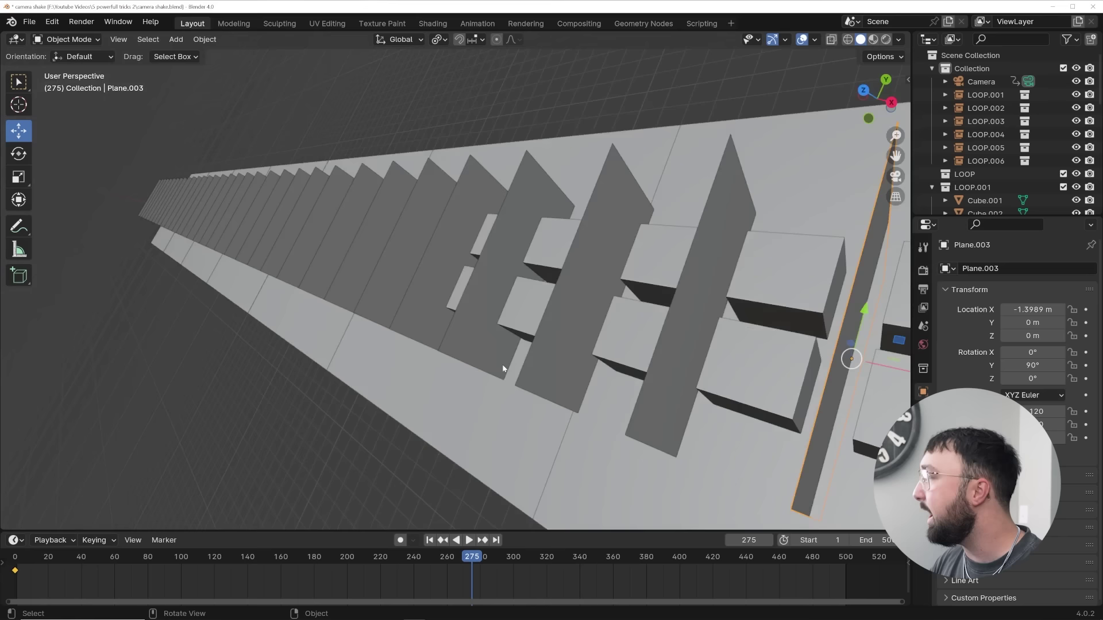
- Return to the camera view in rendered shading and play the animation briefly
key("KP_0")
left_click(886, 39)
key("space")
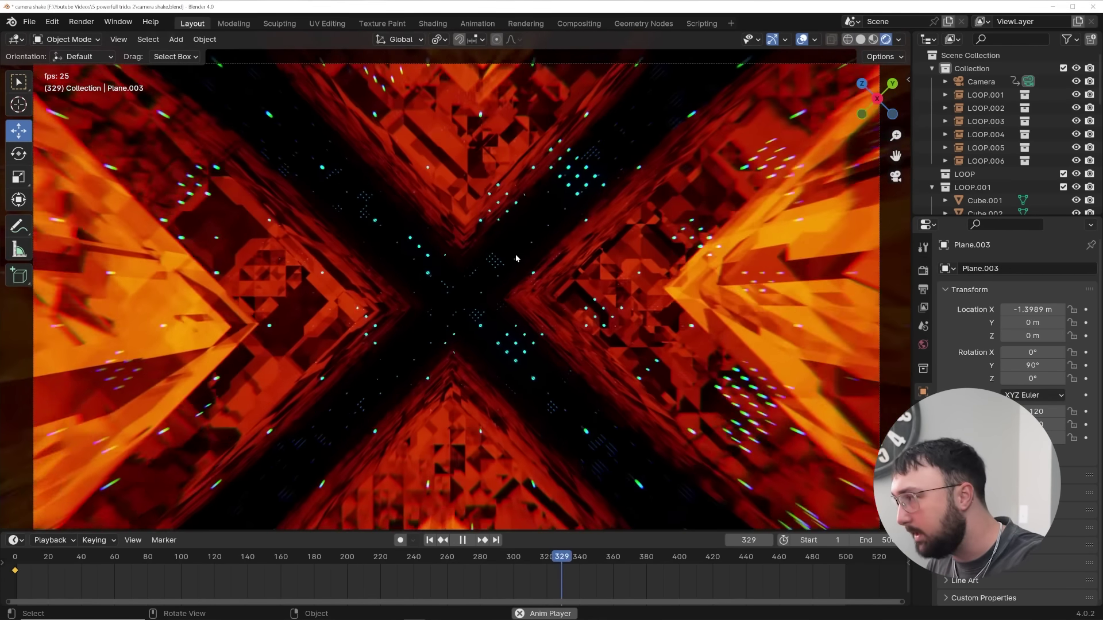
key("space")
- Go to frame 0, select the camera and keyframe its rotation
left_click(426, 541)
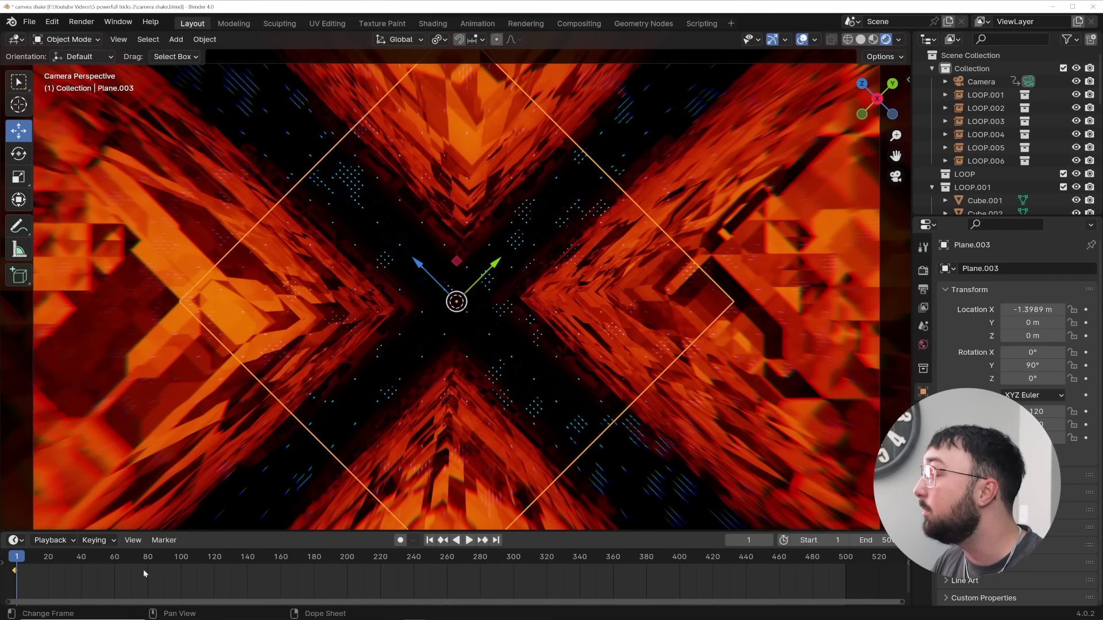
scroll(212, 573, "left", 5, "ctrl")
key("Left")
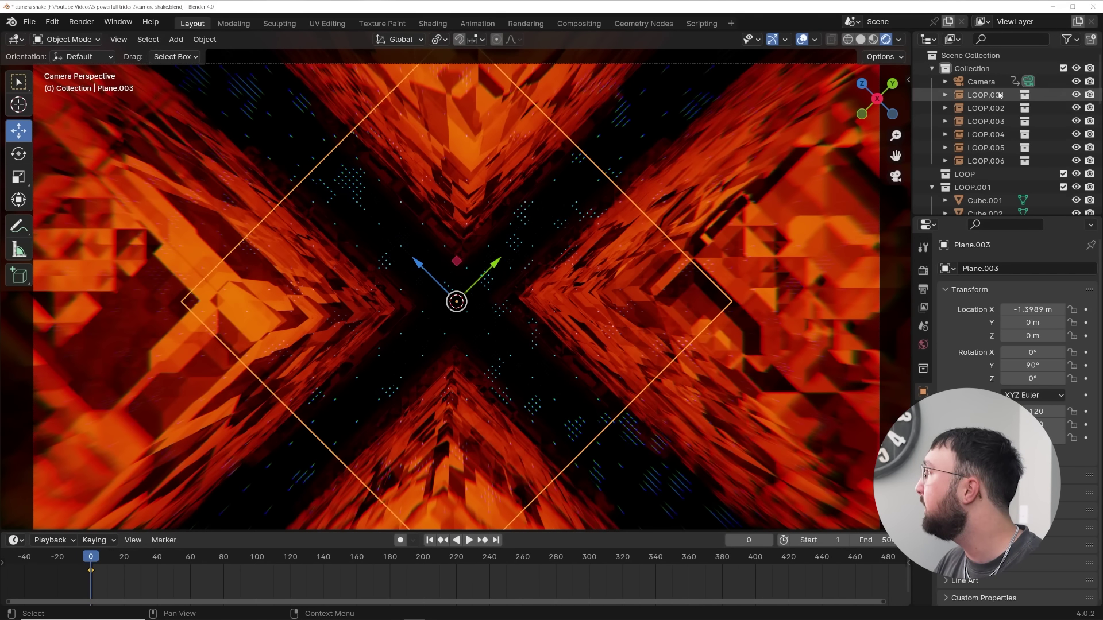
left_click(981, 82)
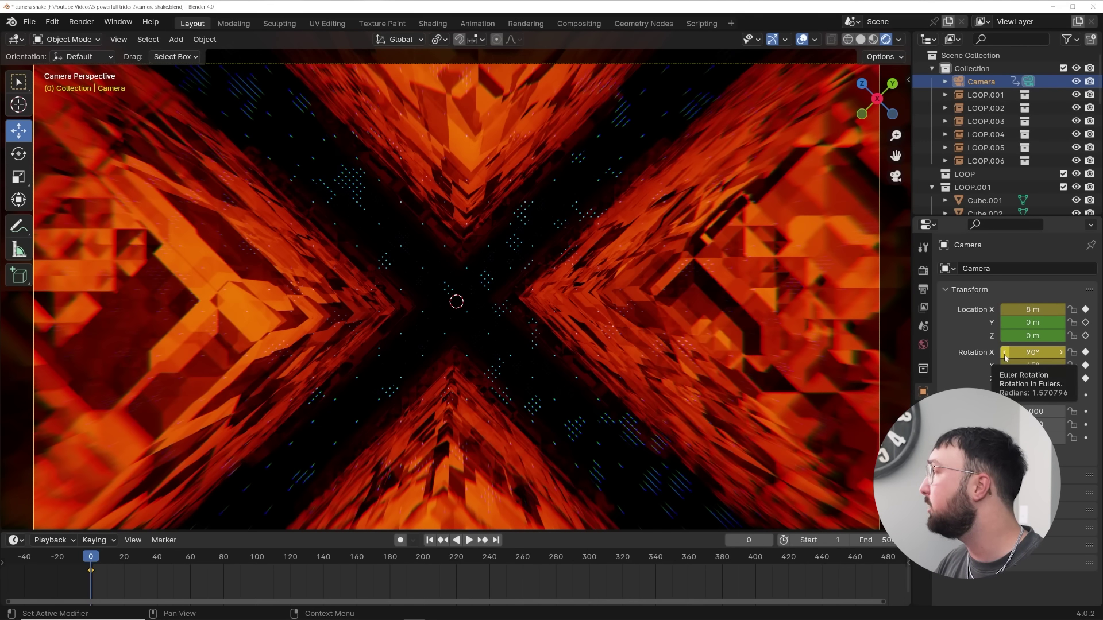
- Open the Animation workspace and set its viewport to rendered shading
left_click(480, 26)
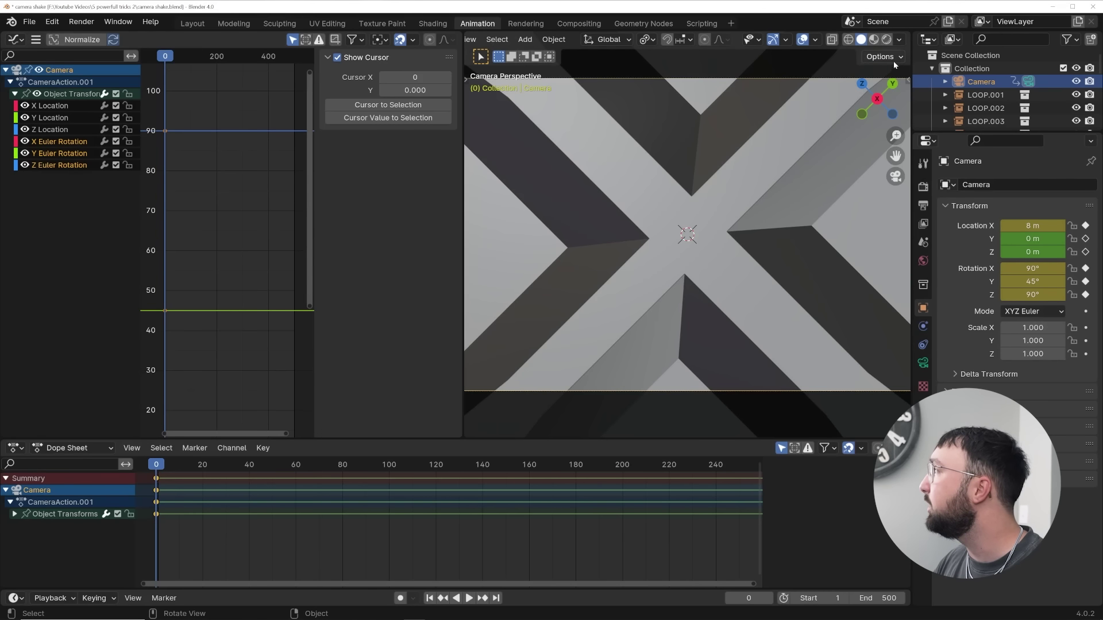
left_click(884, 40)
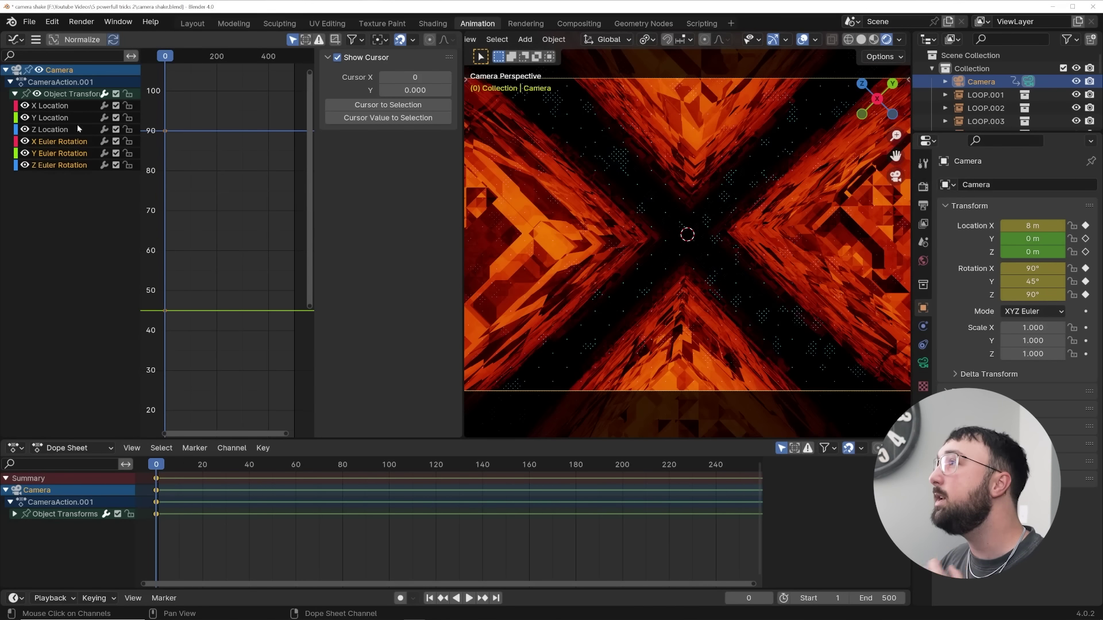
left_click(21, 43)
left_click(22, 44)
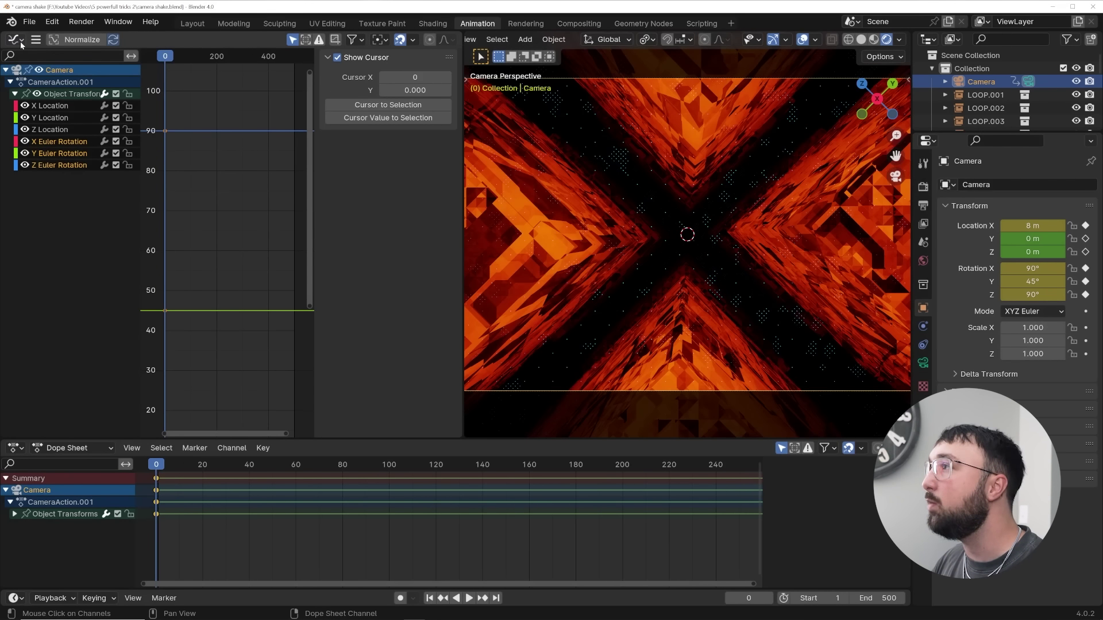
- Show the modifiers of the camera's X Euler Rotation curve and widen the Graph Editor
left_click(54, 142)
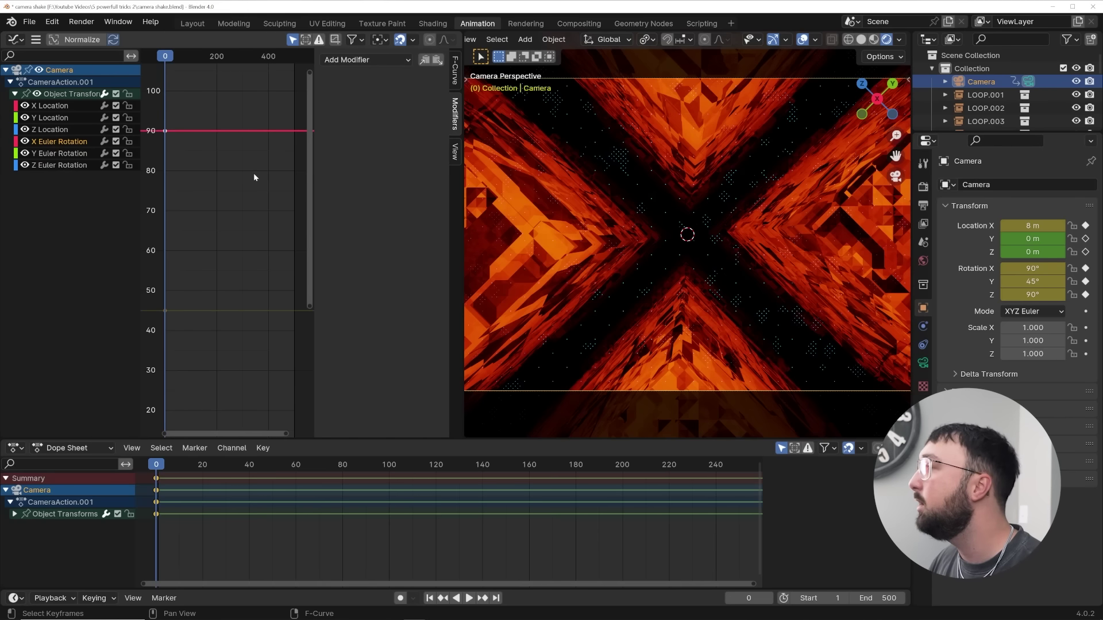
left_click_drag(462, 219, 553, 218)
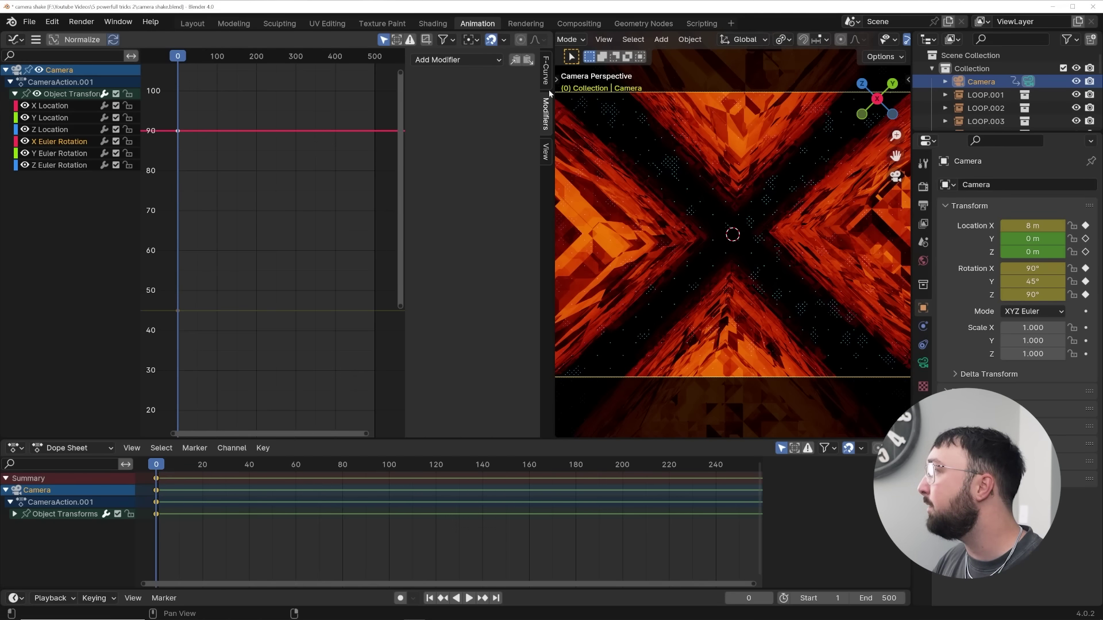
- Add a Noise modifier to the camera's X Euler Rotation curve and play the animation, restarting it from the first frame
left_click(461, 61)
left_click(506, 129)
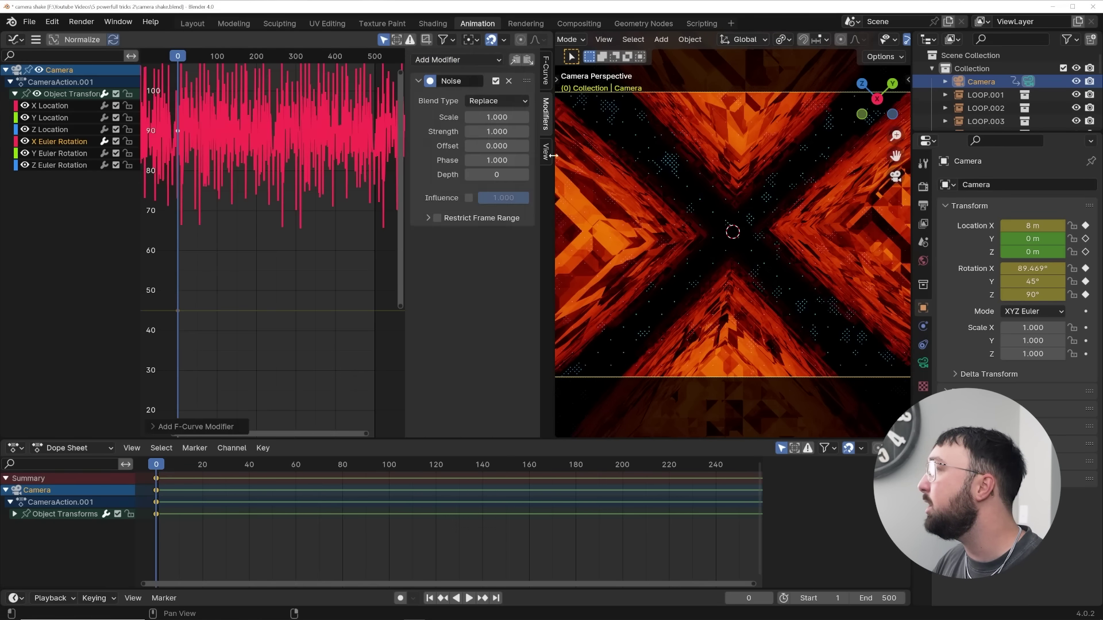
key("space")
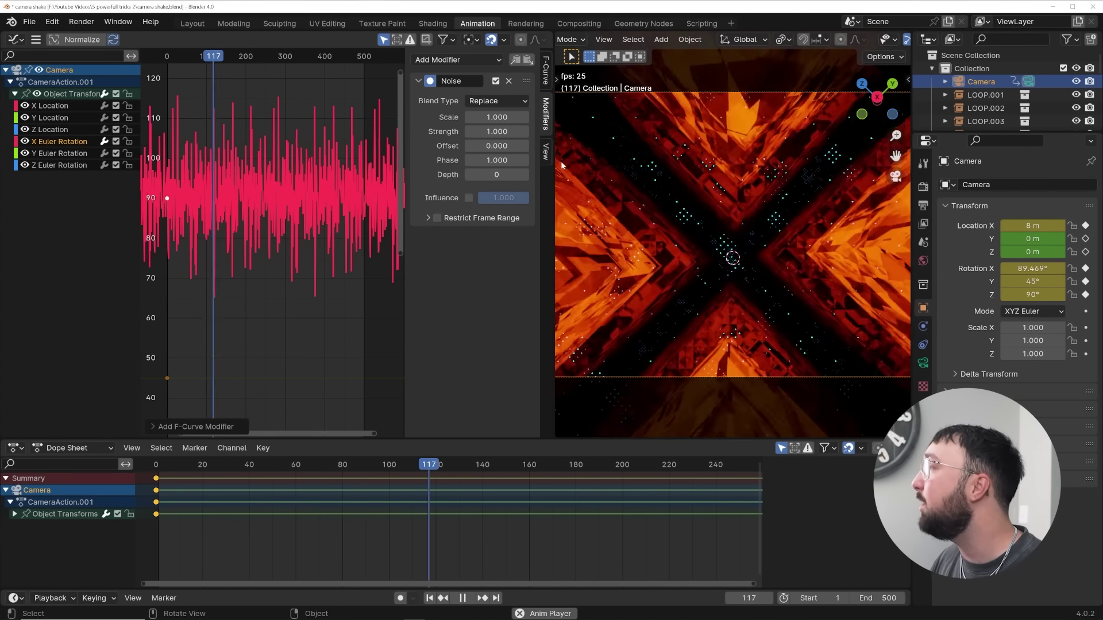
key("shift+Left")
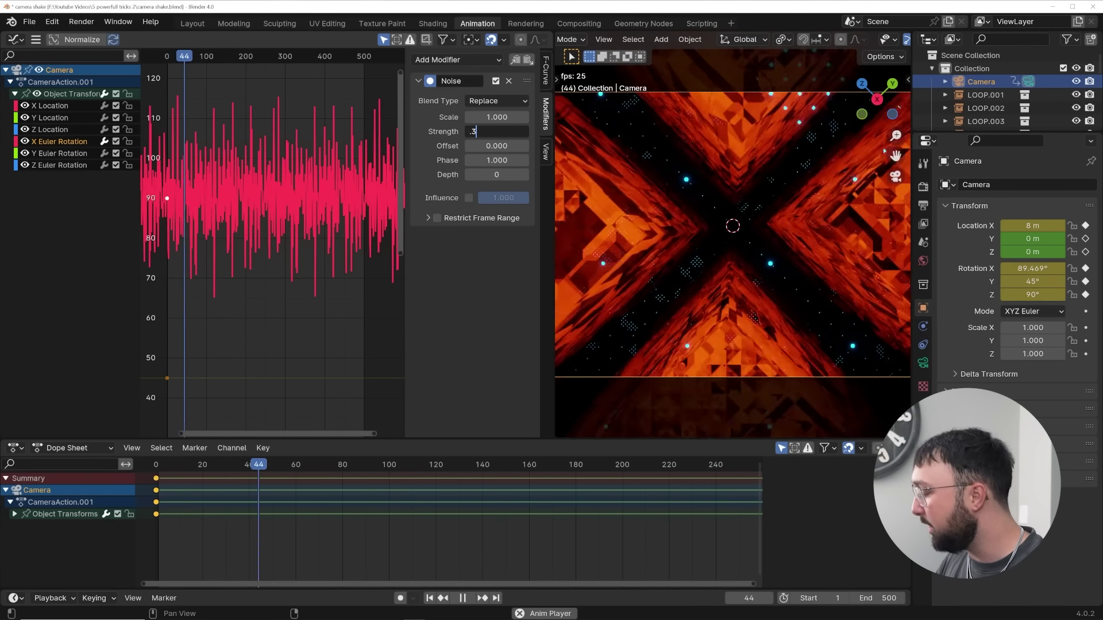
- Try a strength of 0.3 and a scale of 10 for the X rotation noise during playback
left_click_drag(497, 132, 491, 133)
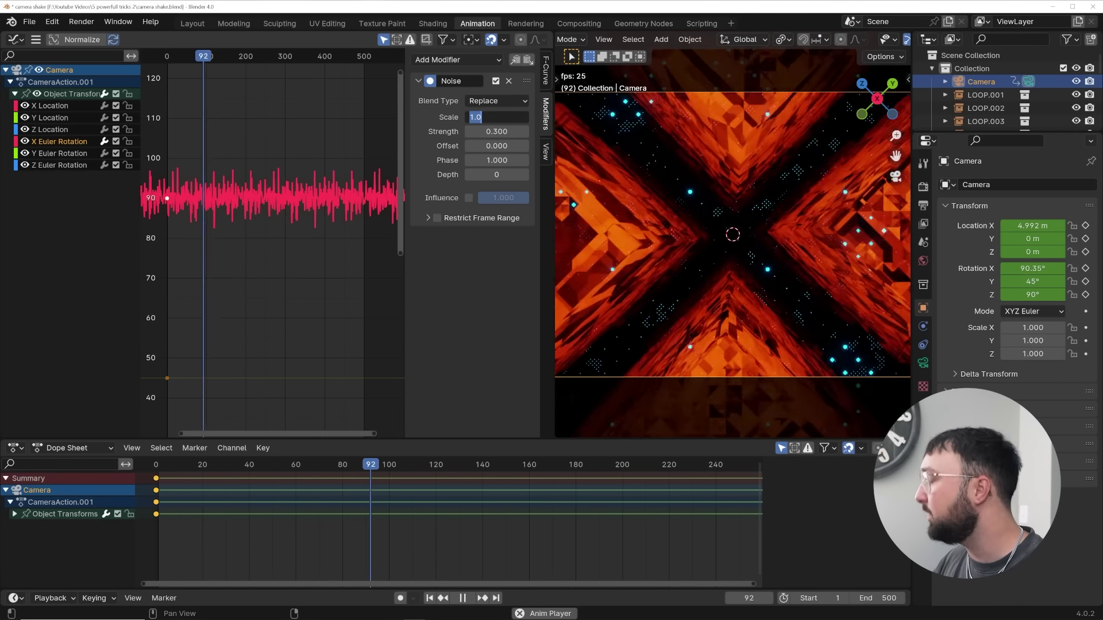
double_click(496, 116)
type("10")
key("Return")
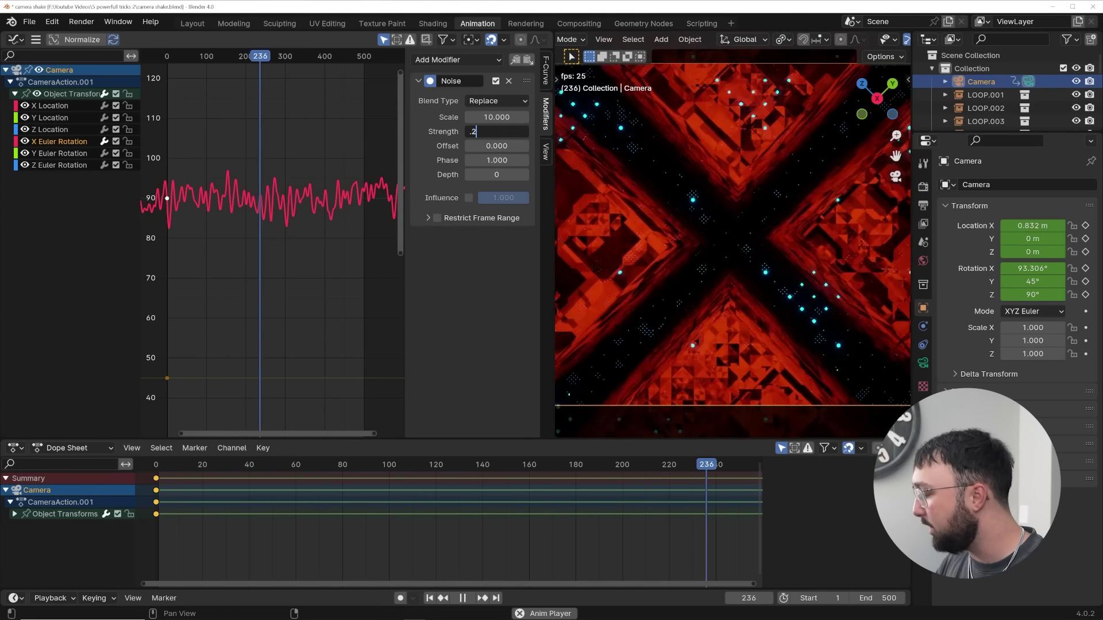
- Set the X rotation noise to strength 0.2 and scale 12, and replay the animation briefly from the start
left_click(469, 131)
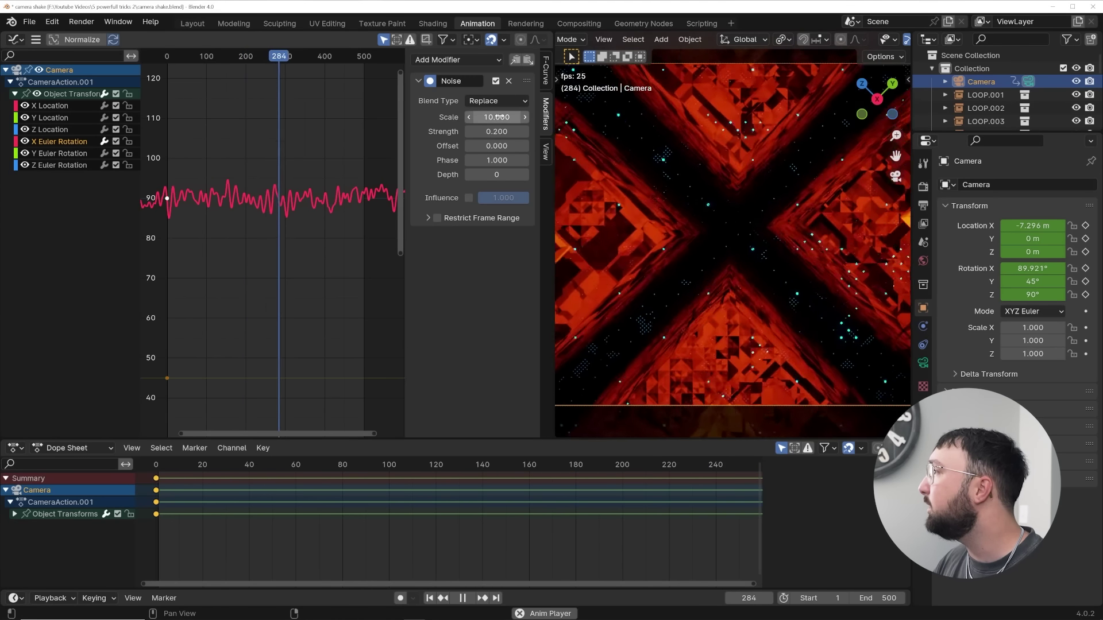
left_click(488, 116)
type("12")
key("Return")
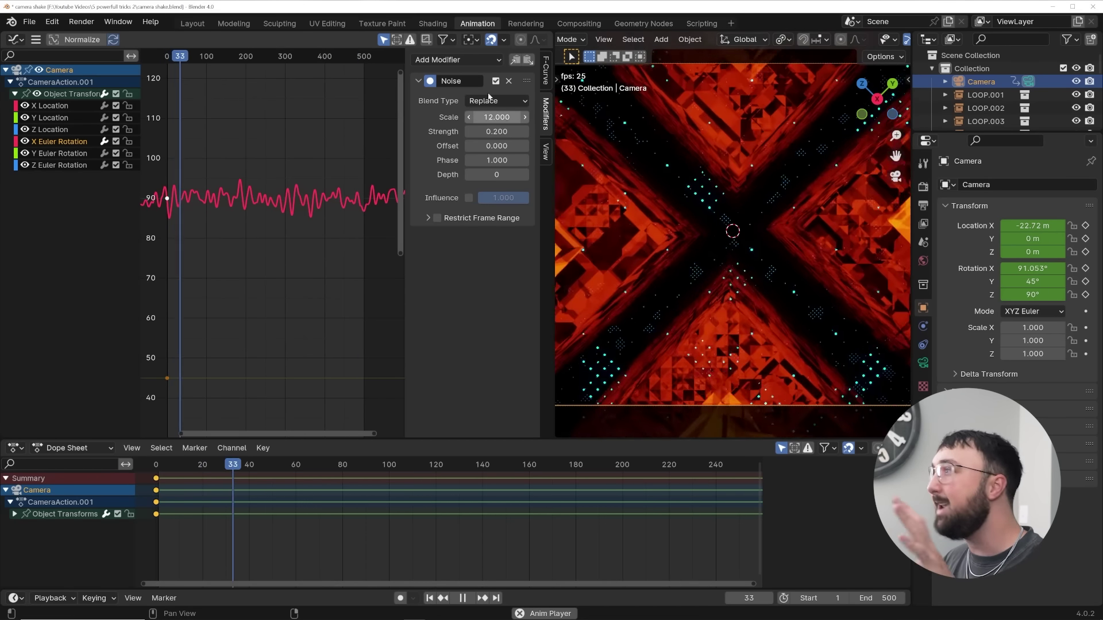
key("shift+Left")
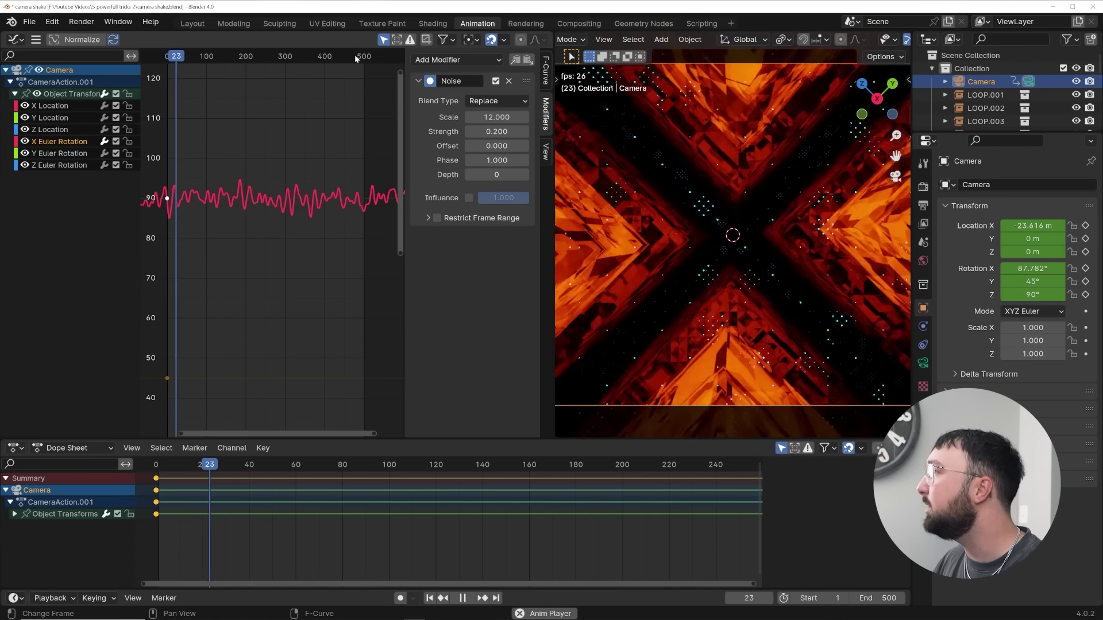
key("Escape")
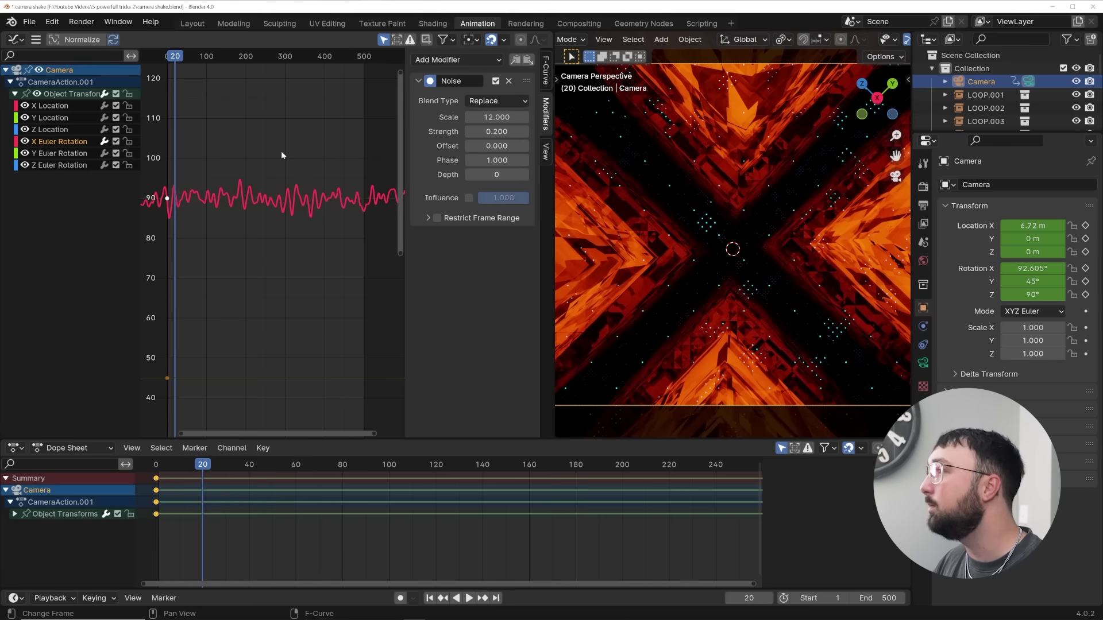
- Restrict the X rotation noise to the frame range from 1 to 500
scroll(281, 172, "up", 2)
middle_click_drag(280, 172, 311, 225)
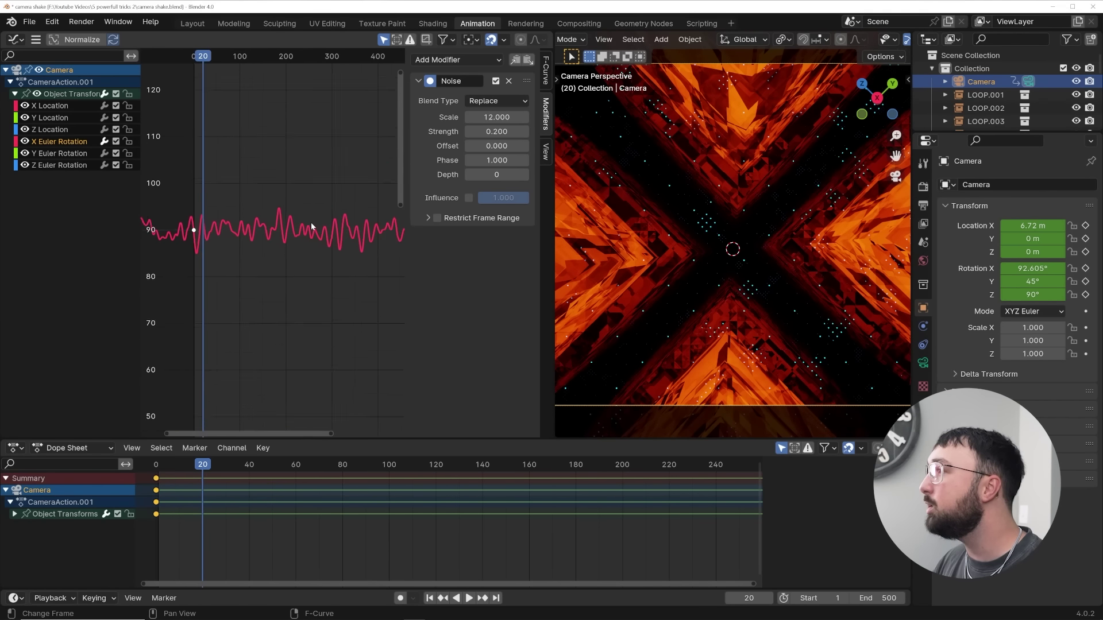
scroll(311, 226, "down", 1)
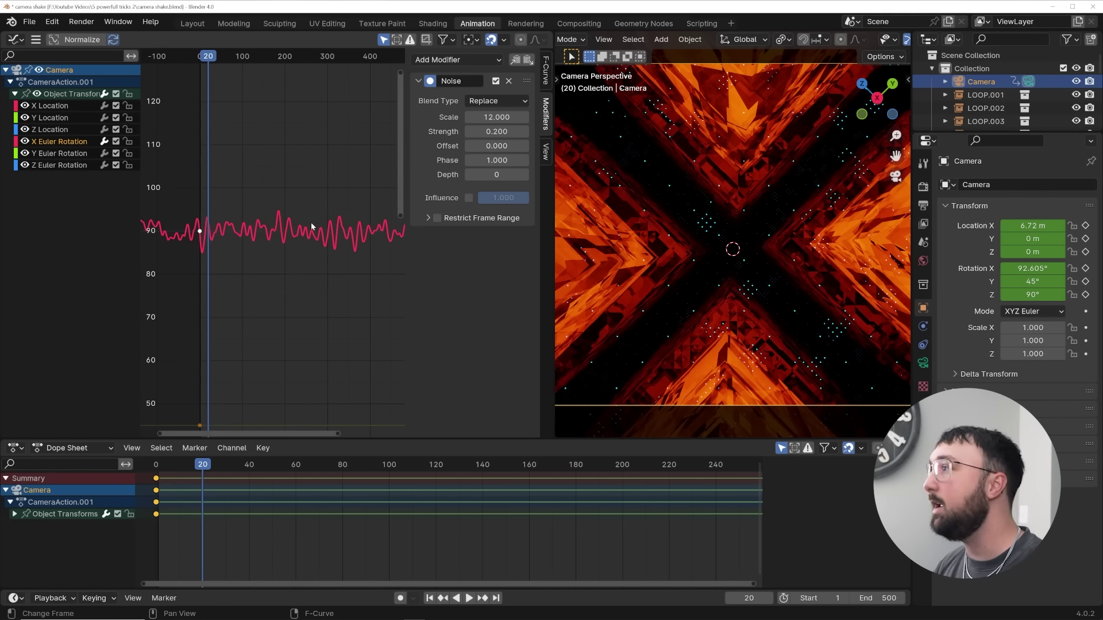
mouse_move(312, 222)
middle_mouse_down()
mouse_move(278, 239)
mouse_move(222, 237)
mouse_move(301, 229)
middle_mouse_up()
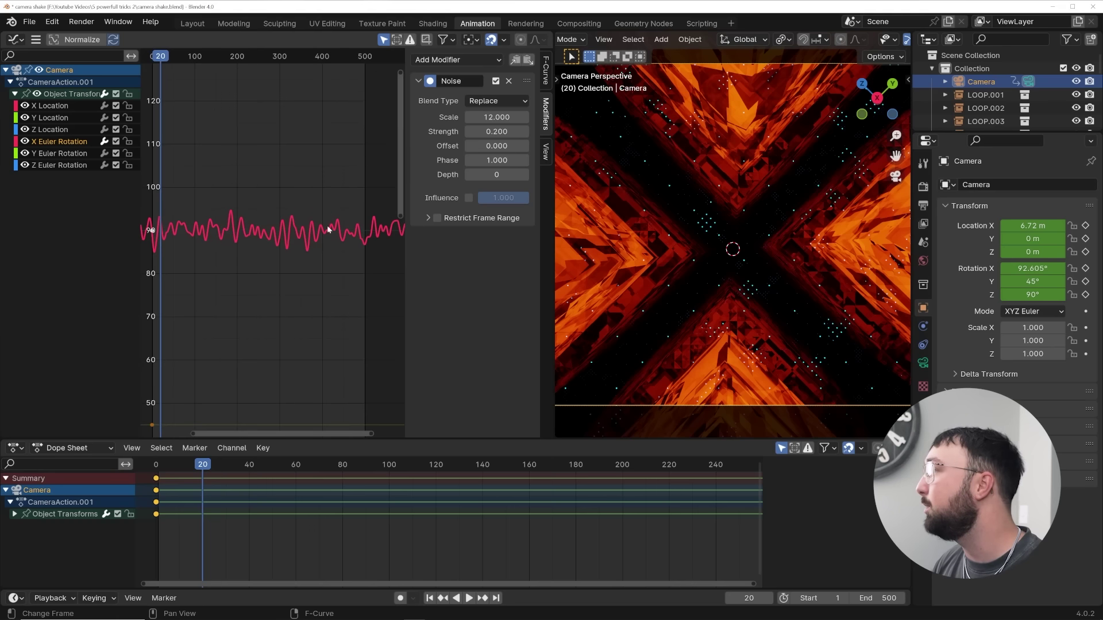
left_click(436, 219)
left_click(428, 218)
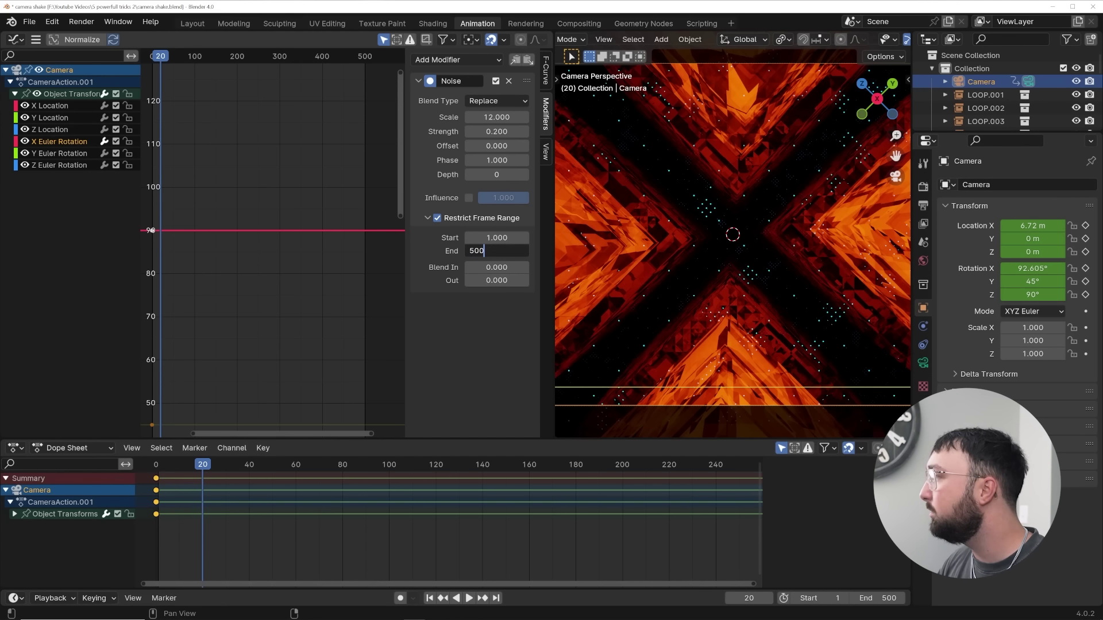
key("Return")
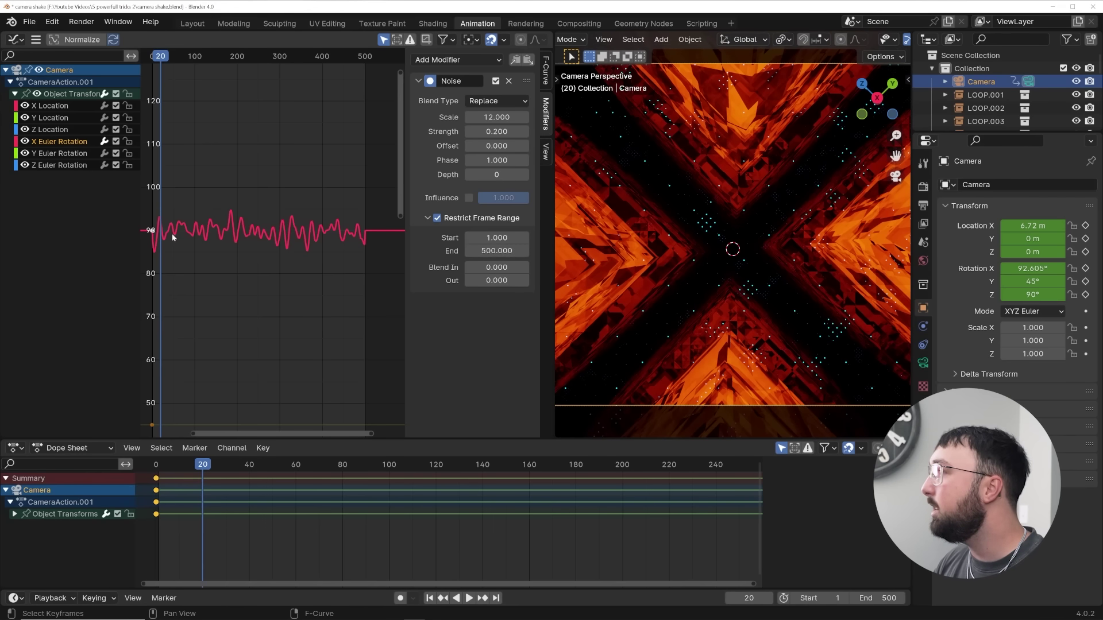
- Set both the blend in and the blend out of the X rotation noise to 30 frames
scroll(172, 237, "up", 6)
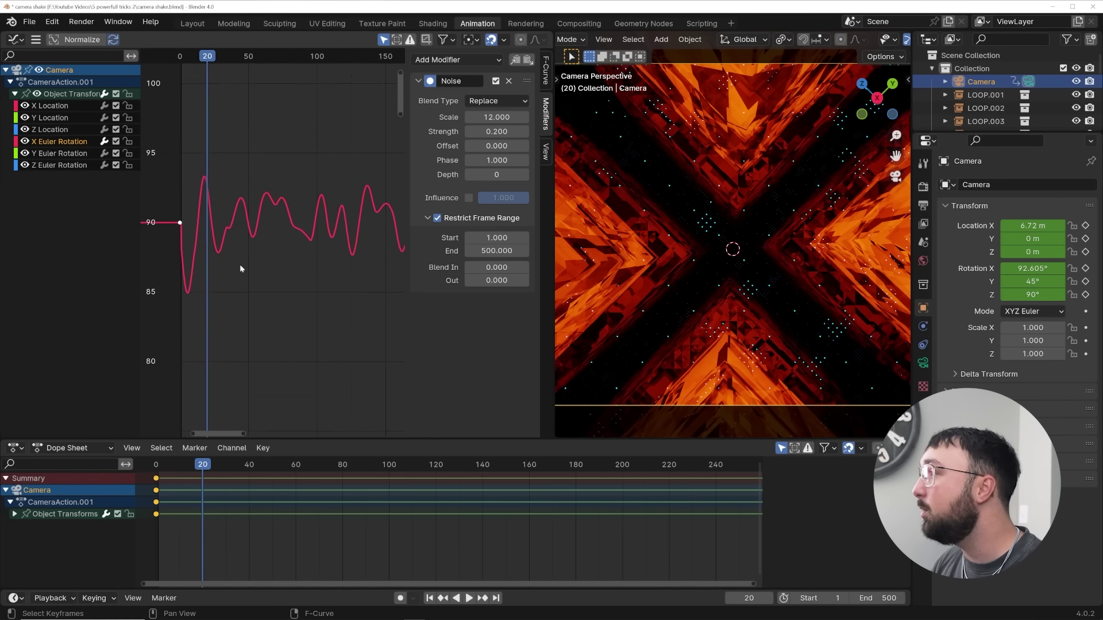
middle_click_drag(180, 198, 232, 193)
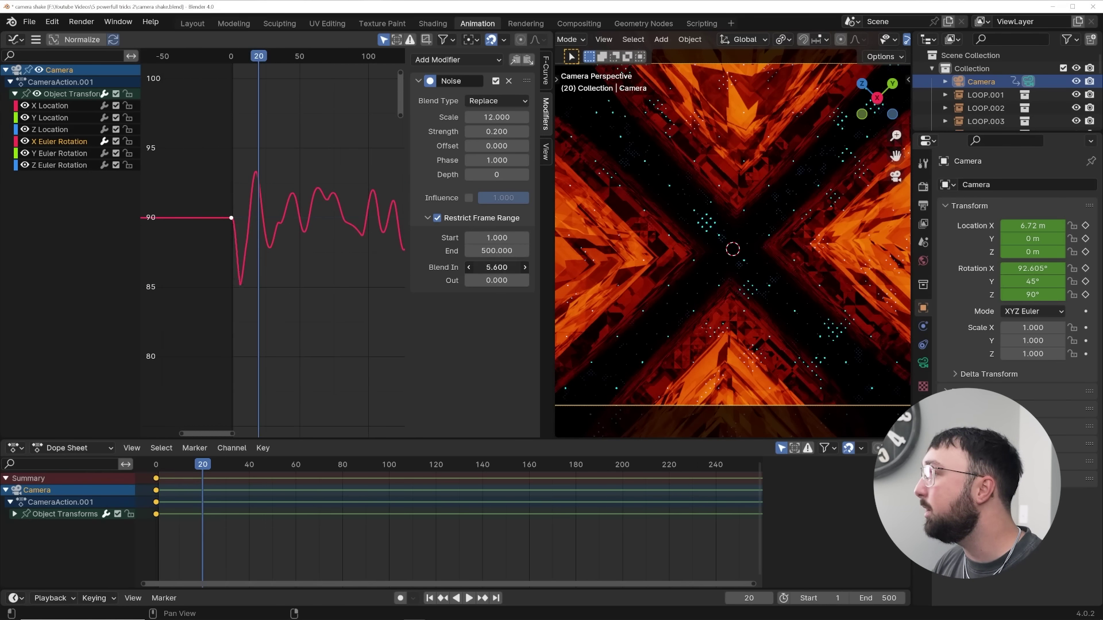
left_click_drag(497, 267, 522, 267)
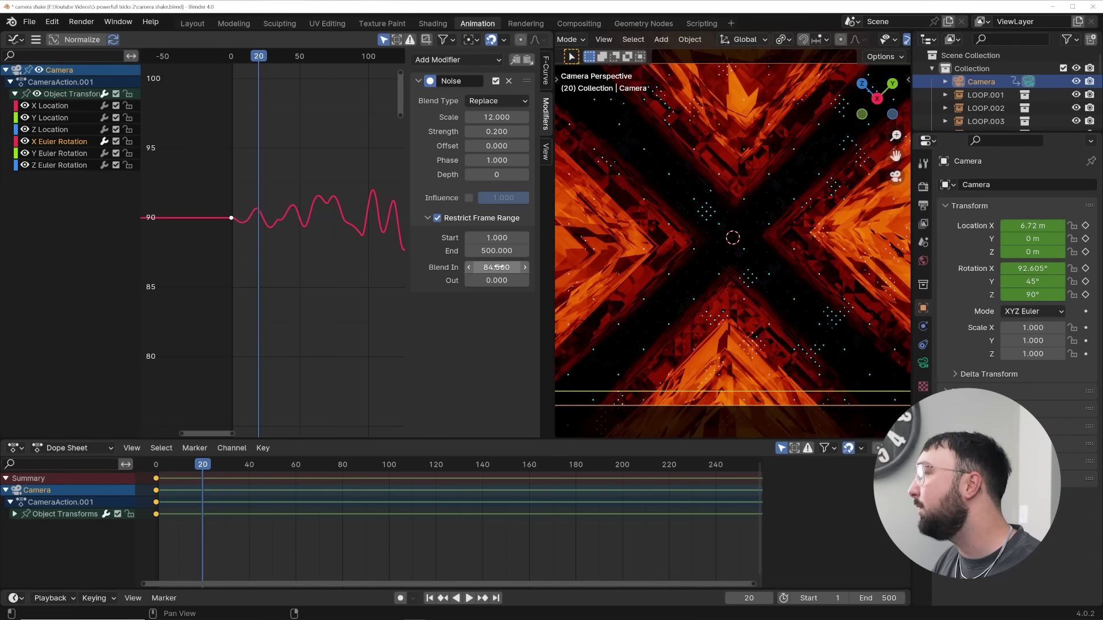
type("30")
key("Return")
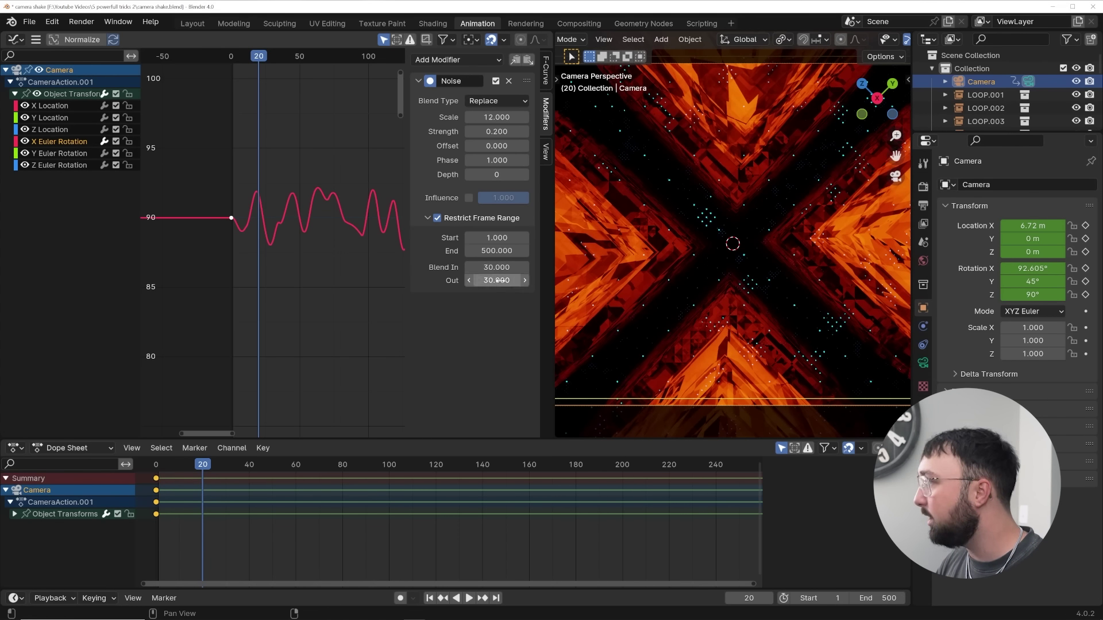
- Play the animation from late in the timeline across the loop point to preview the blended shake
scroll(442, 466, "down", 3)
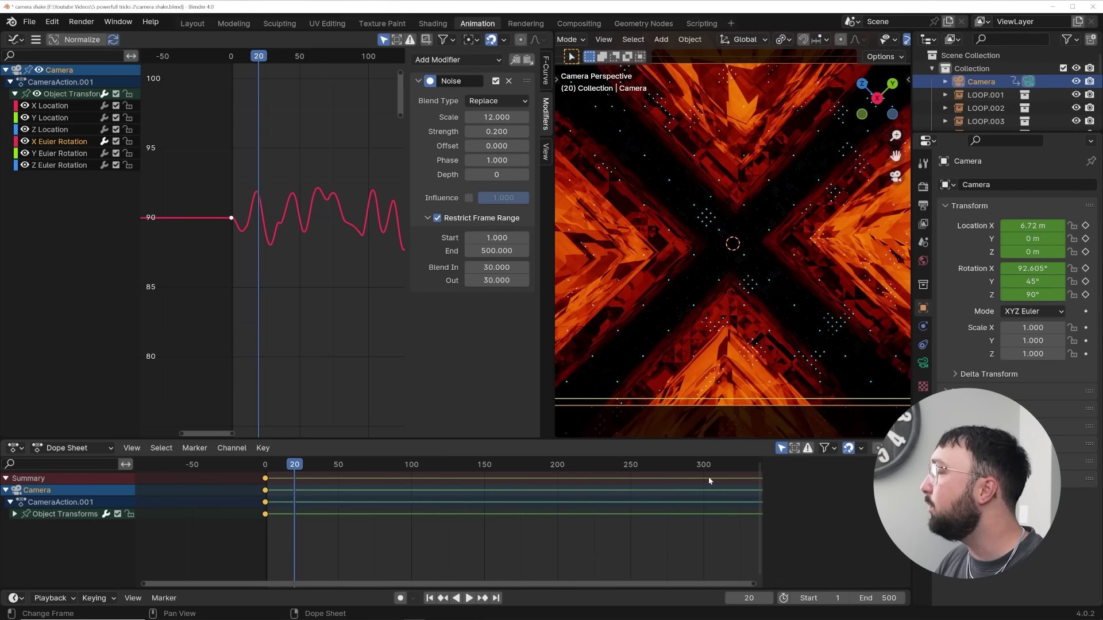
scroll(708, 480, "down", 5)
left_click(543, 464)
key("space")
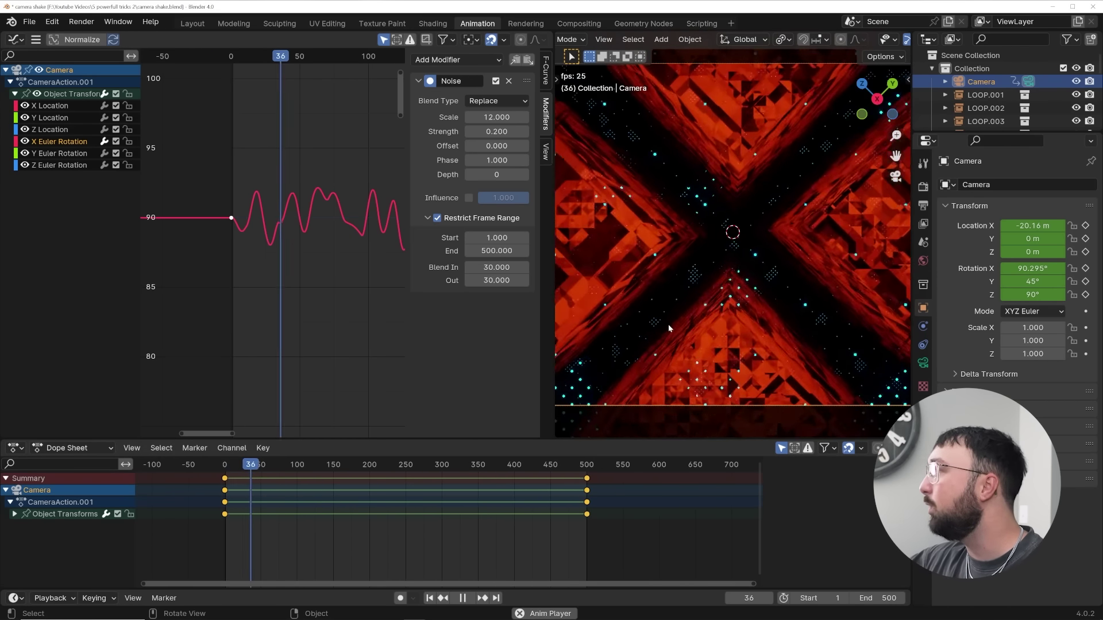
key("space")
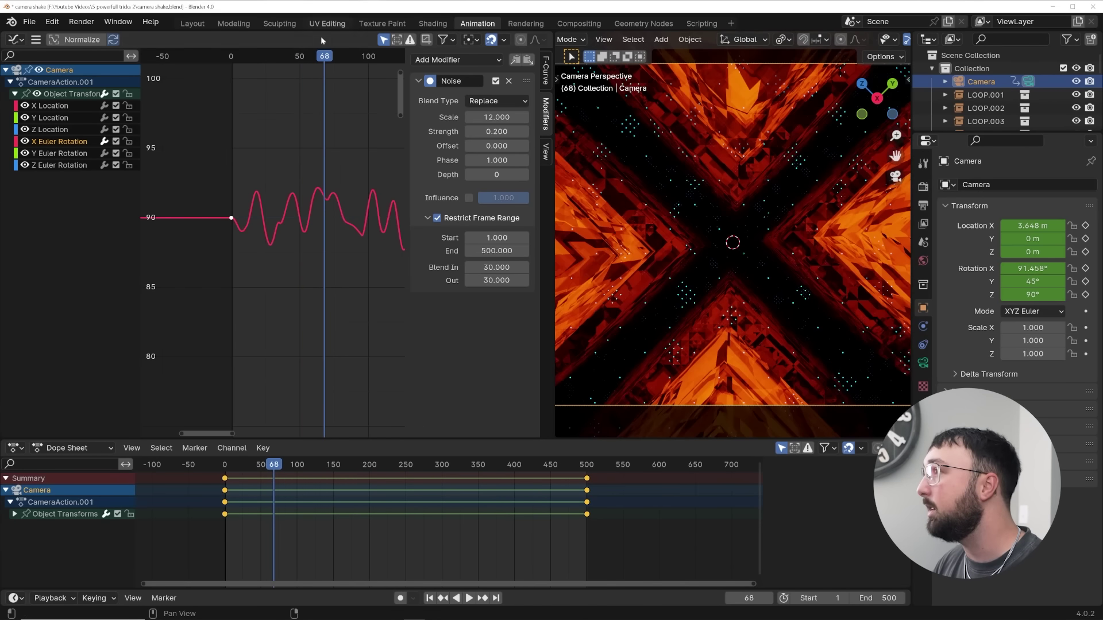
- Add a Noise modifier to the camera's Y Euler Rotation curve and start playback
left_click(49, 154)
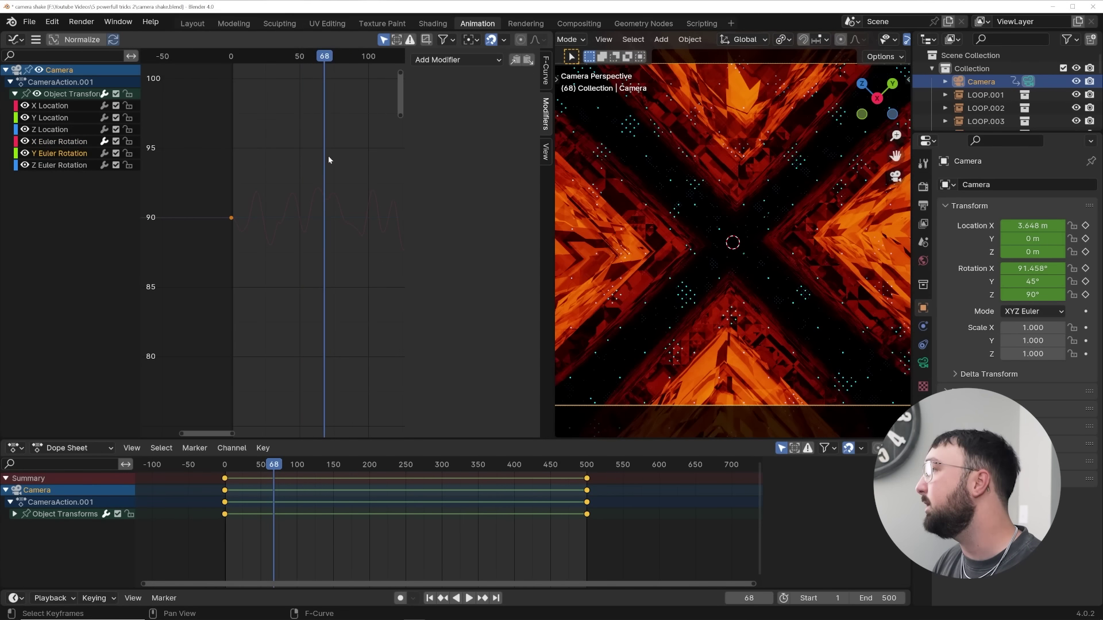
left_click(466, 60)
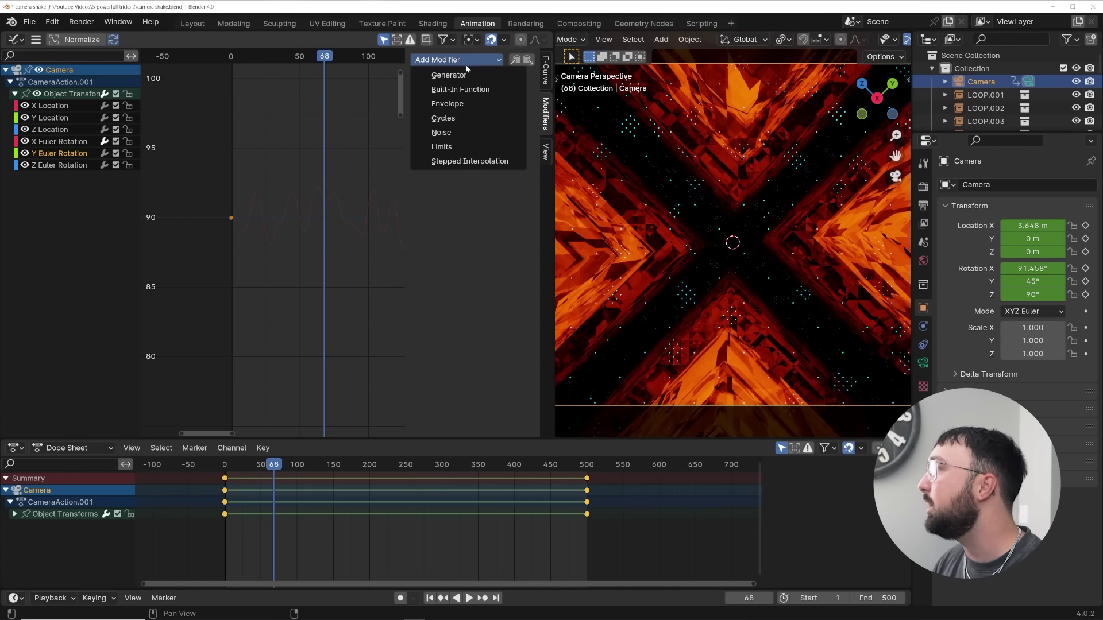
left_click(453, 133)
key("space")
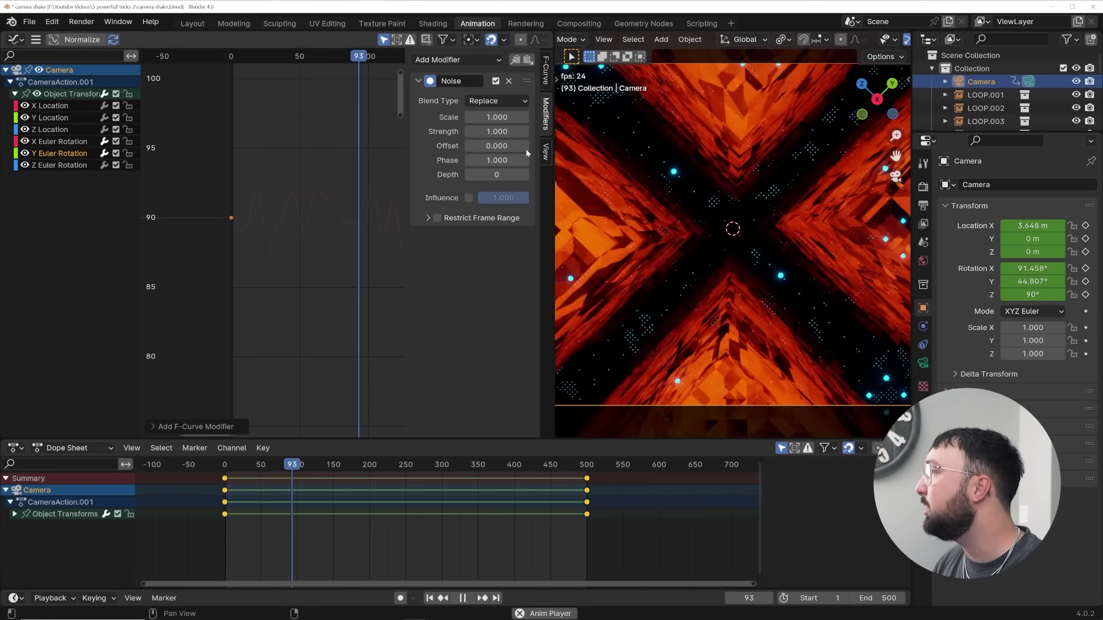
- Set the Y rotation noise to scale 10 and reduce its strength to 0.1
left_click(505, 117)
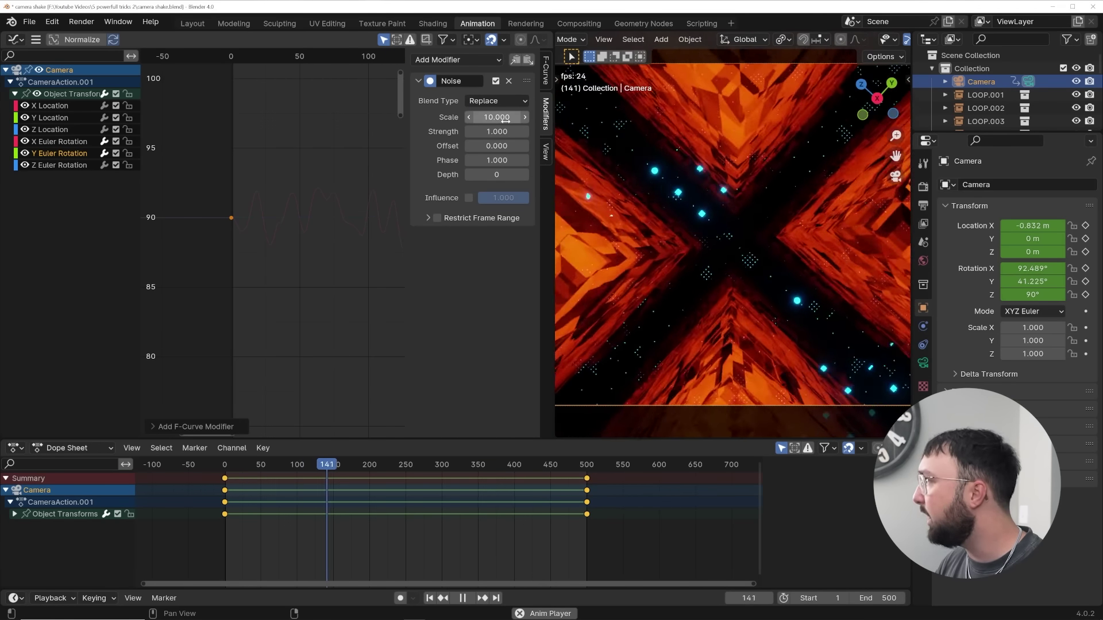
type("10")
key("Return")
left_click(498, 131)
type("0.3")
key("Return")
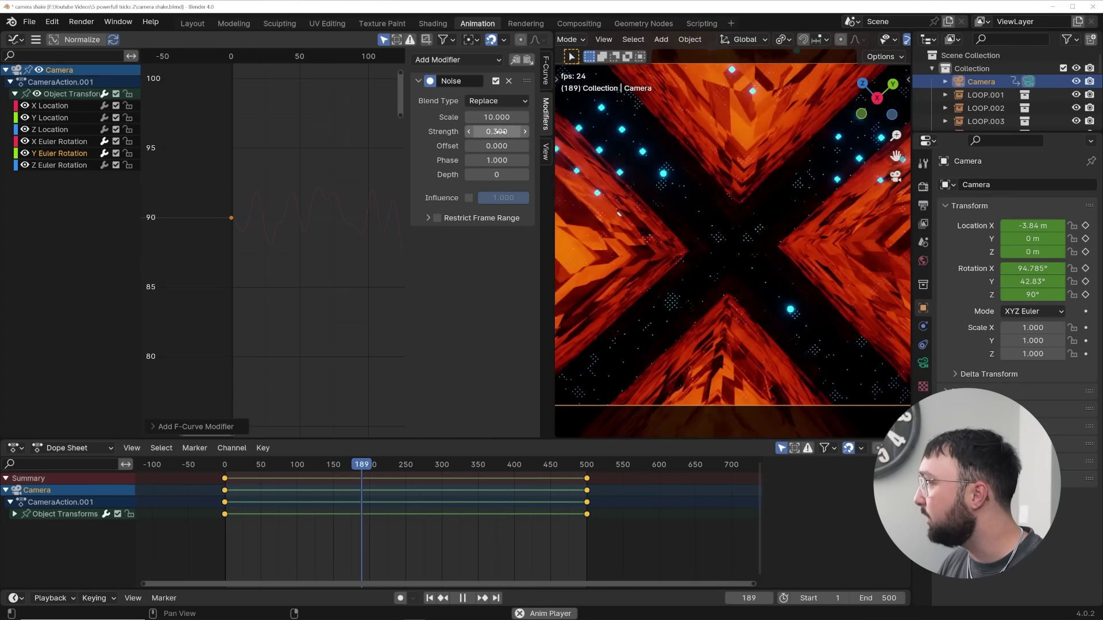
left_click(497, 132)
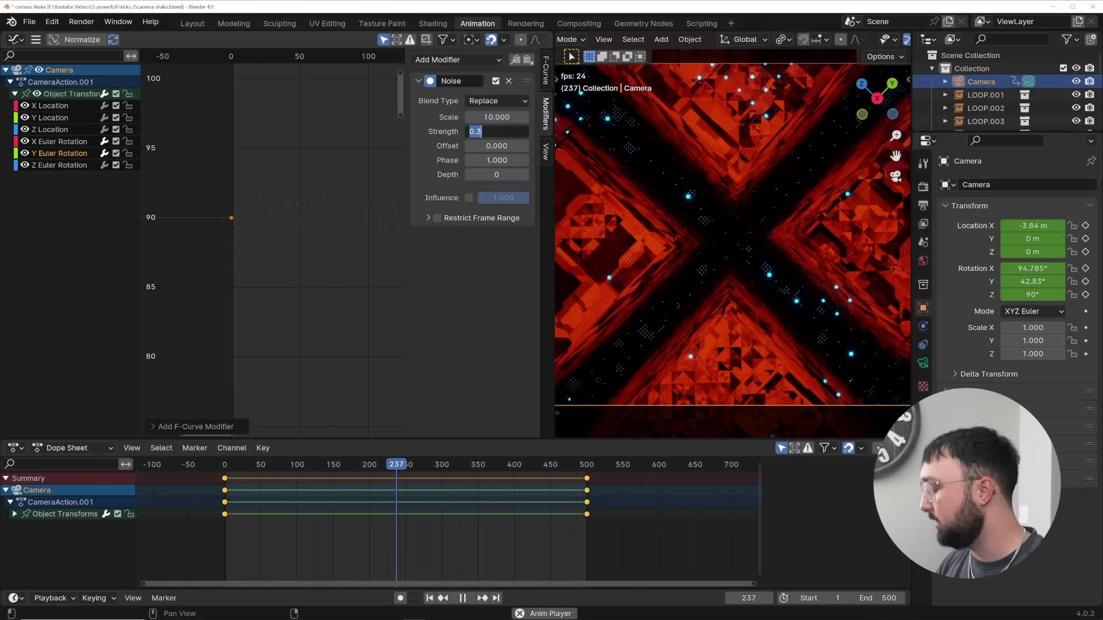
type("0.1")
key("Return")
- Restrict the Y rotation noise to frames 1 to 500 with a blend in and out of 30
left_click(436, 218)
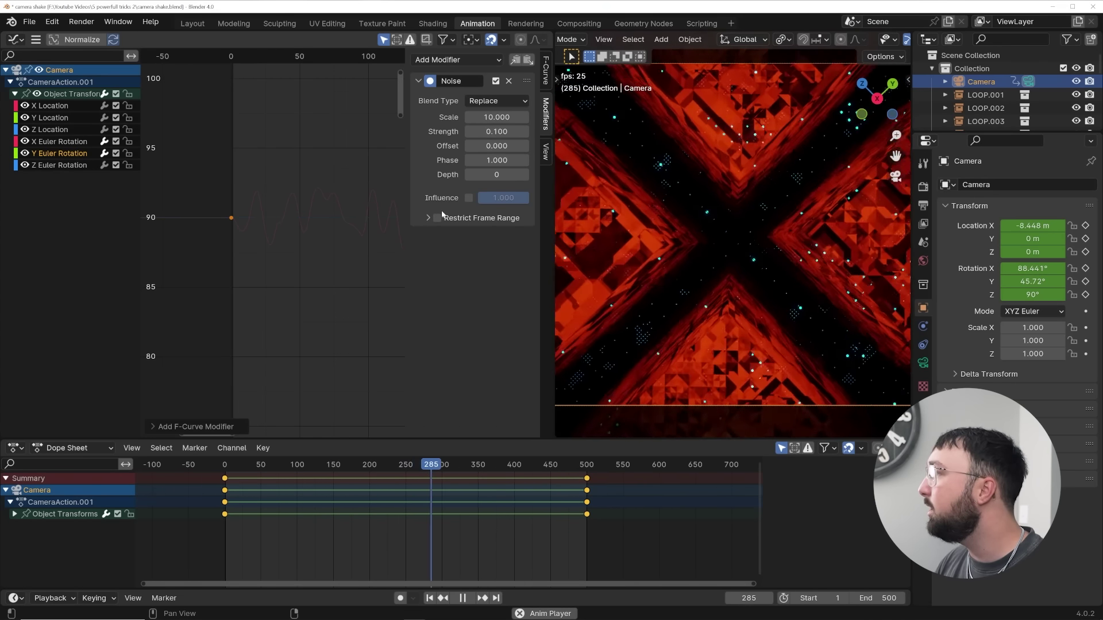
left_click(429, 218)
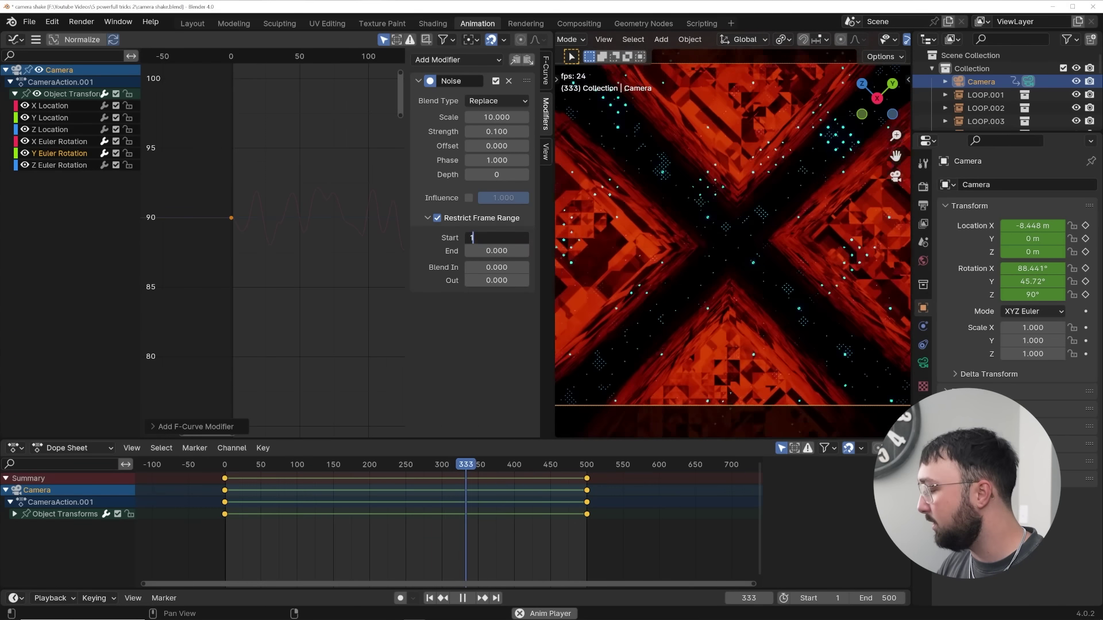
left_click(497, 251)
type("500")
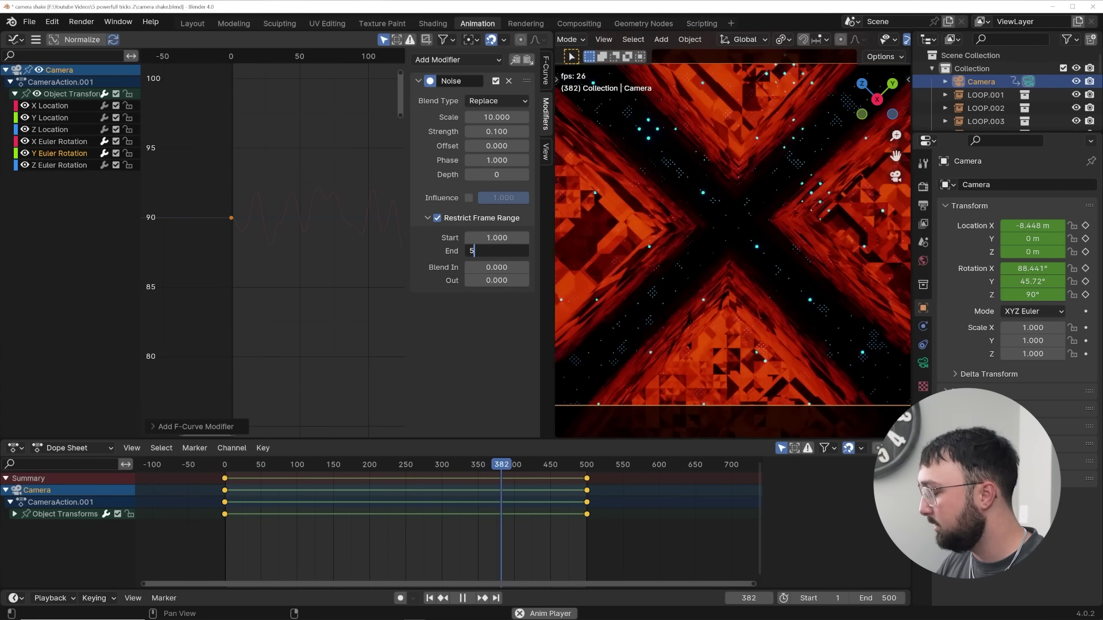
key("Return")
left_click_drag(497, 267, 497, 280)
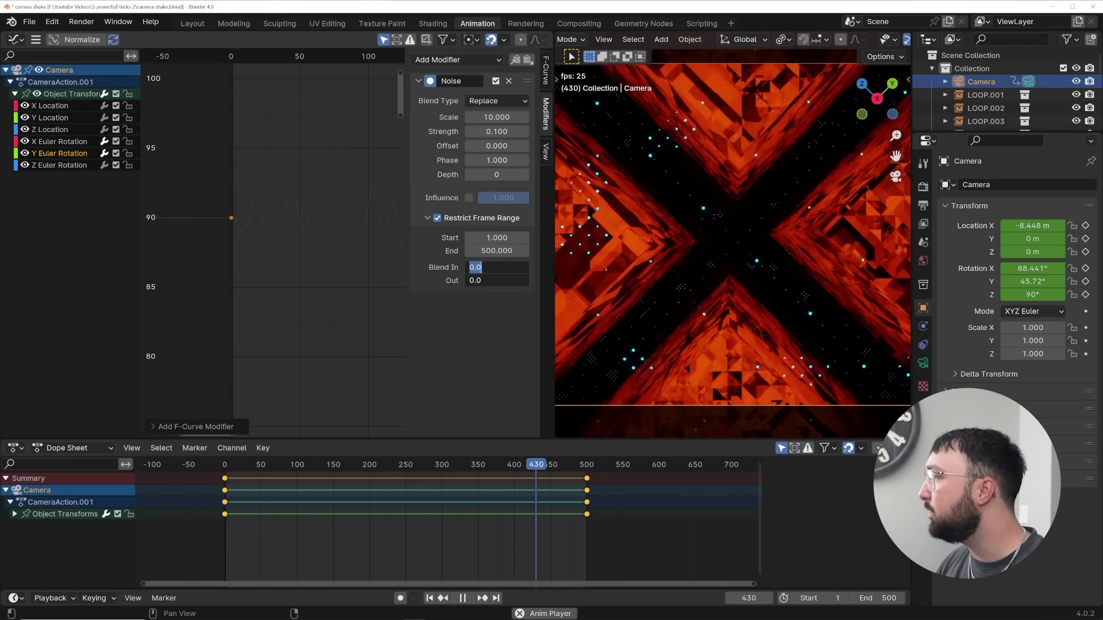
type("30")
key("Return")
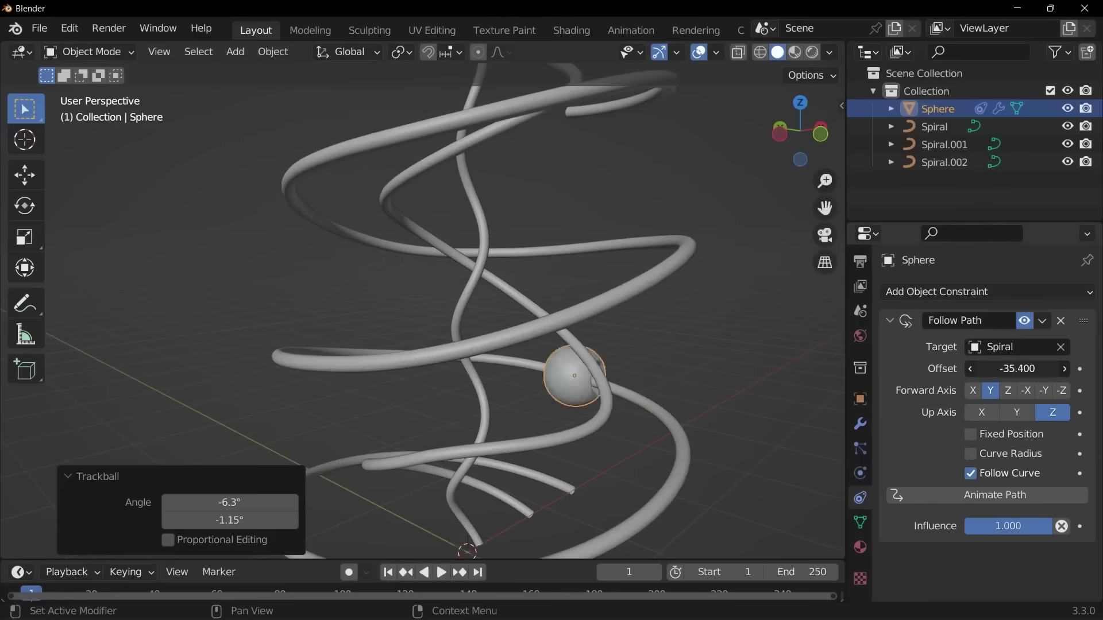
- Slide the sphere along the spiral by changing its Follow Path constraint offset, and duplicate the sphere in place
left_click_drag(1017, 368, 1046, 368)
key("shift+d")
key("Escape")
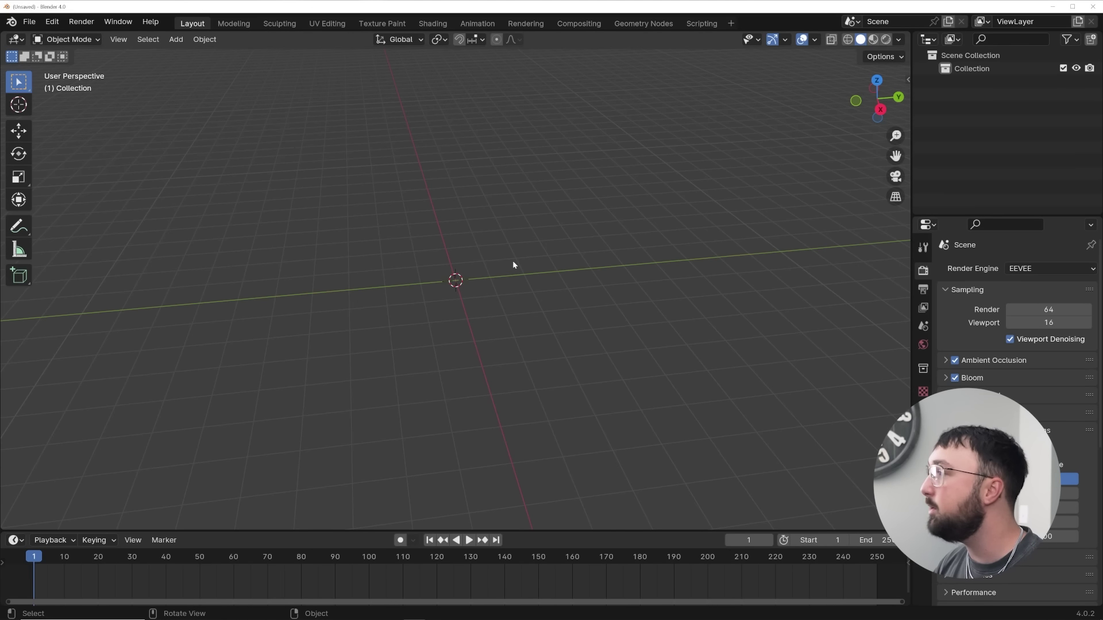
- Add an icosphere at the origin of the empty scene
middle_click_drag(513, 265, 467, 284)
key("shift+a")
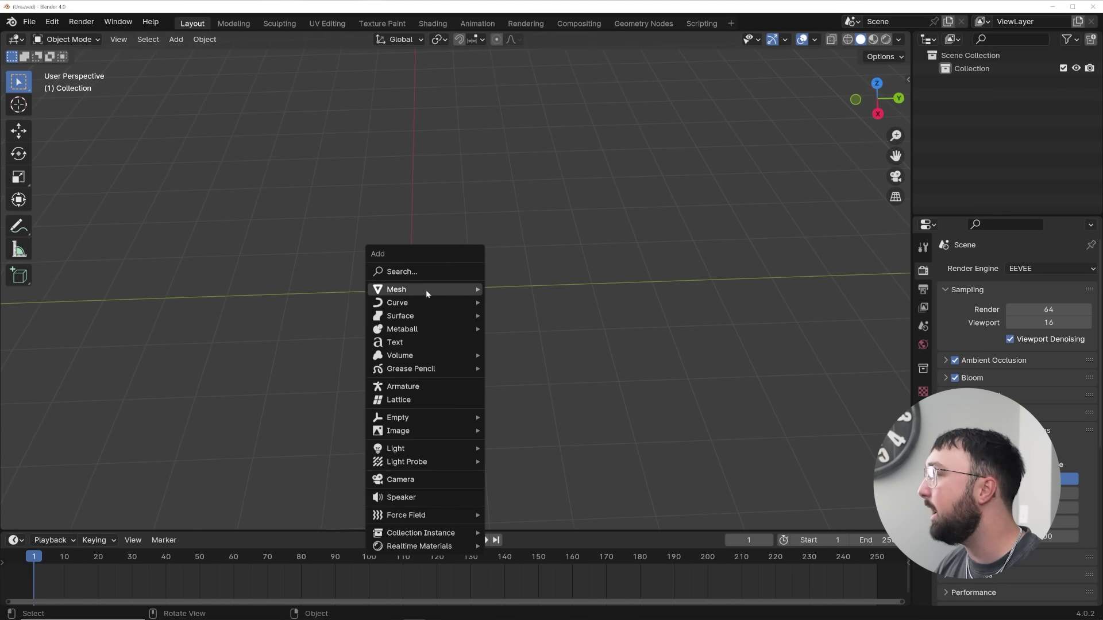
mouse_move(426, 289)
left_click(528, 344)
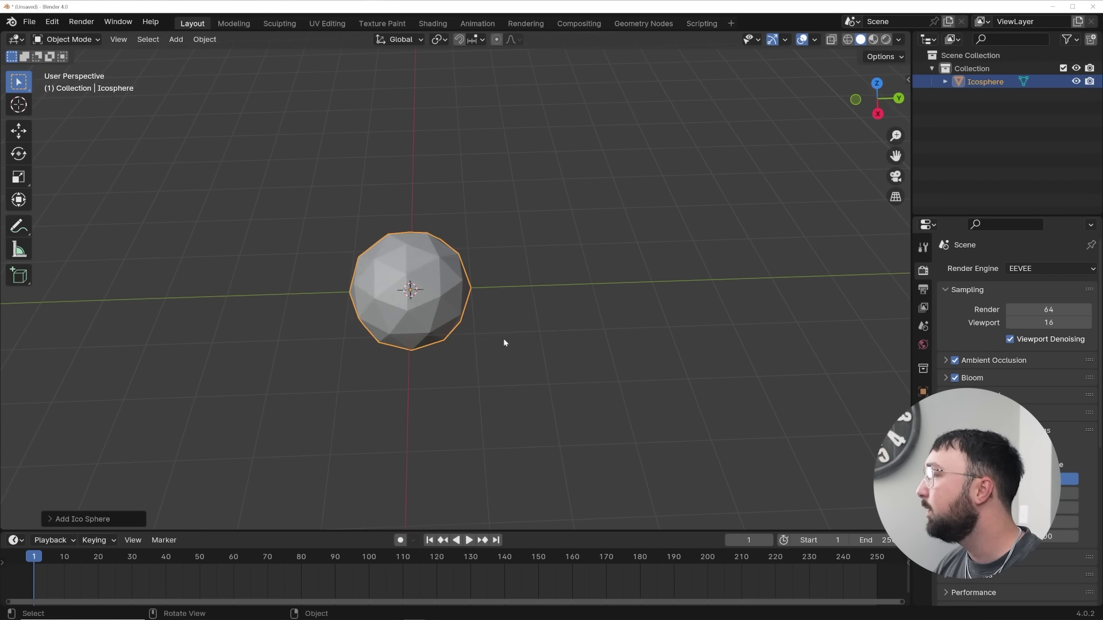
- Reduce the new icosphere to 1 subdivision and deselect it
left_click(95, 519)
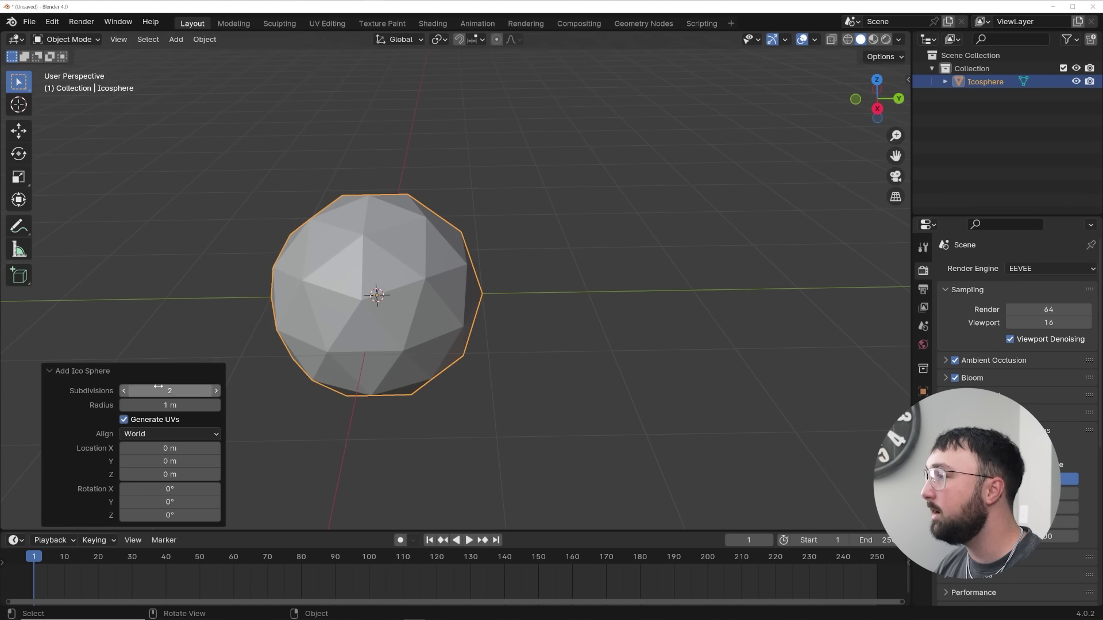
left_click(123, 391)
middle_click_drag(346, 339, 432, 325)
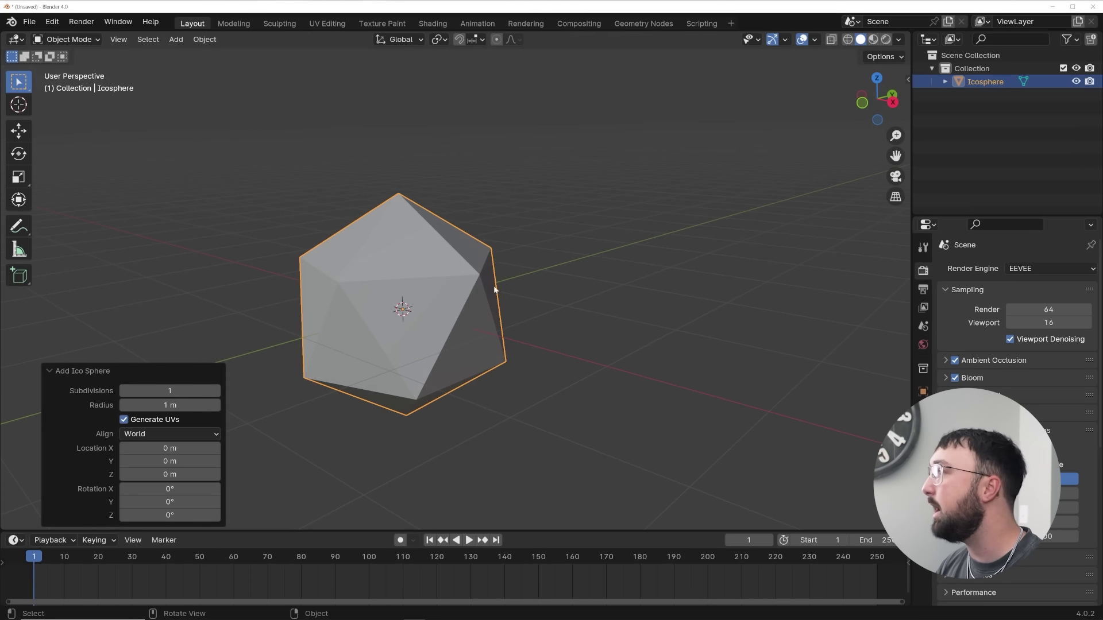
middle_click_drag(497, 287, 418, 260)
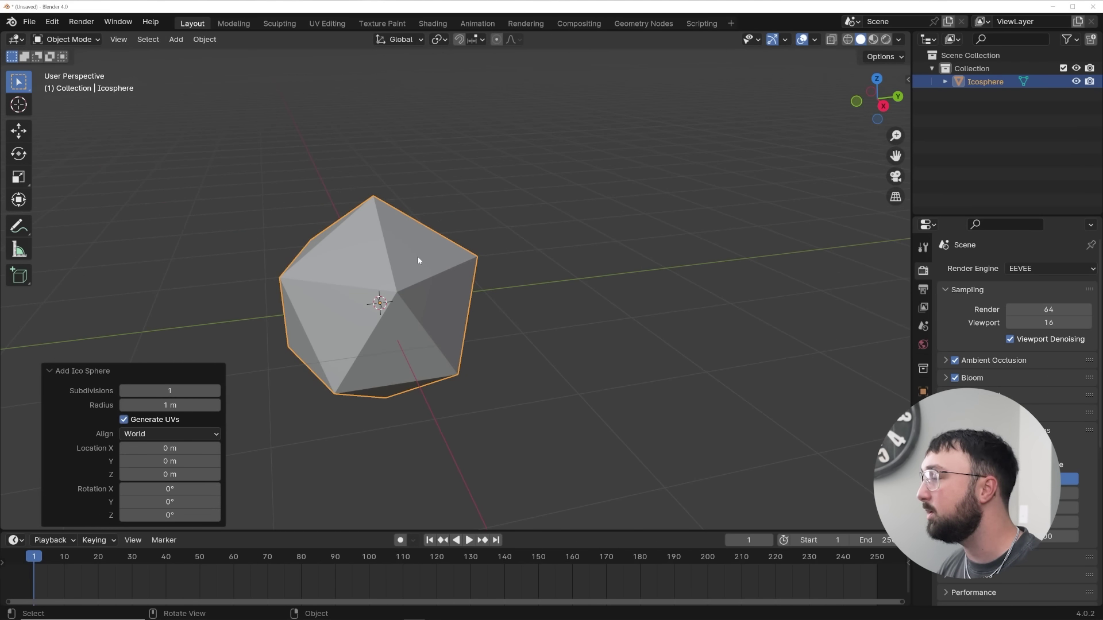
left_click(522, 194)
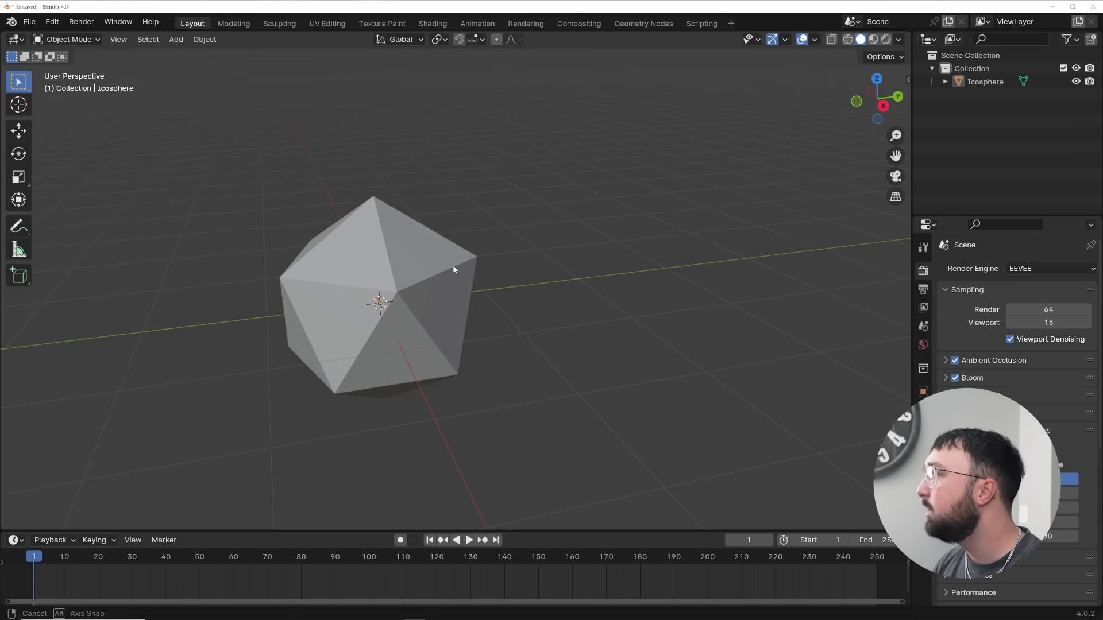
- Add a Path curve at the origin and scale it up by a factor of 5
middle_click_drag(452, 264, 428, 212)
key("shift+a")
mouse_move(427, 212)
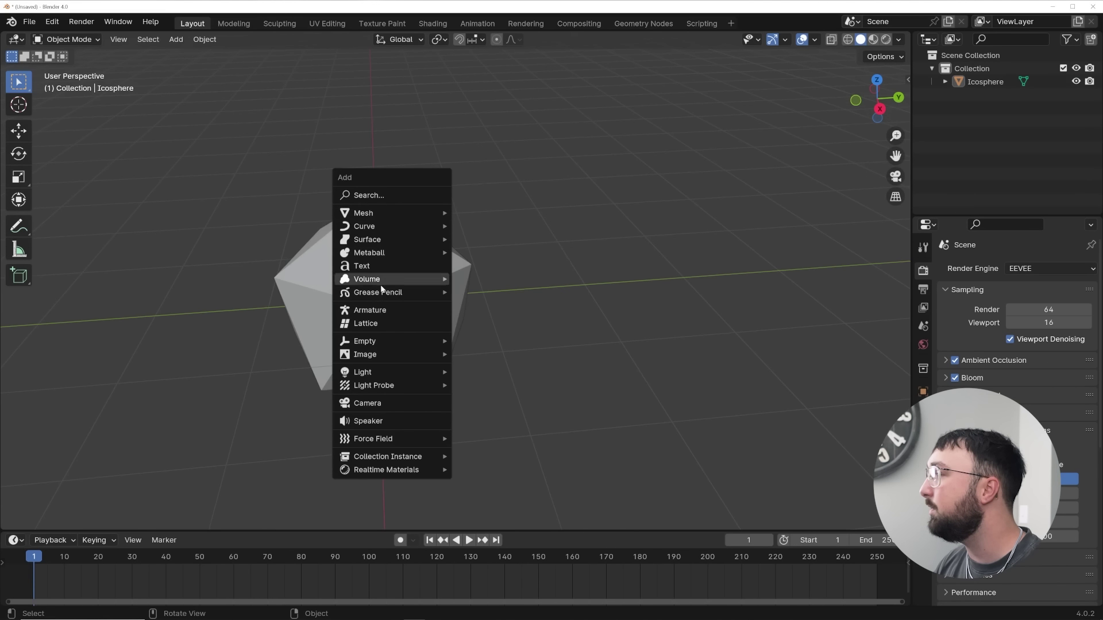
mouse_move(387, 228)
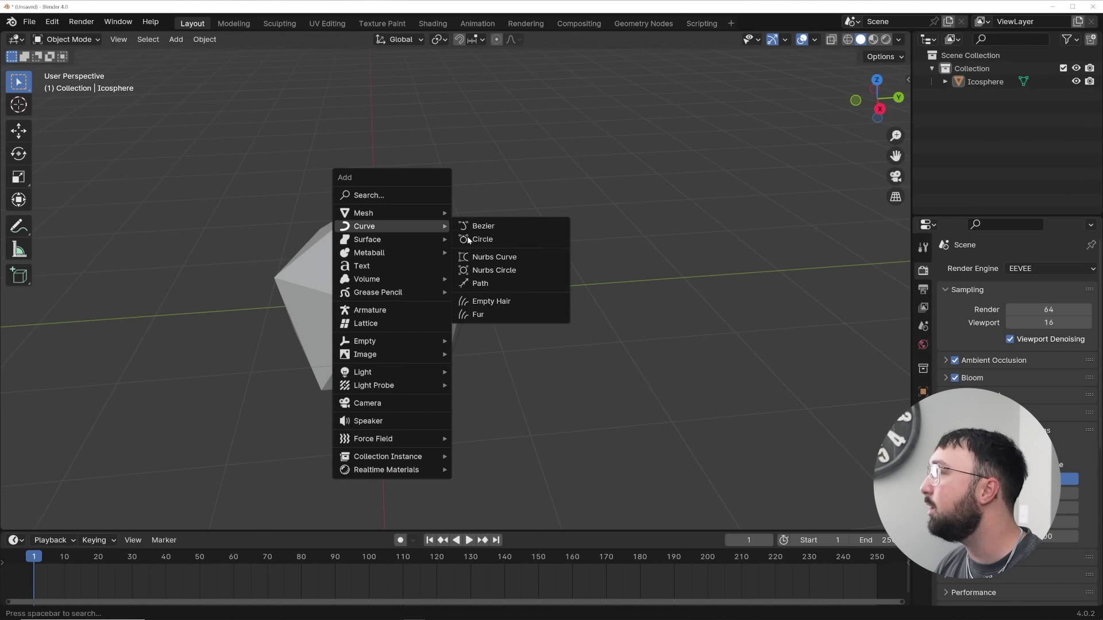
left_click(489, 283)
middle_click_drag(507, 276, 554, 302)
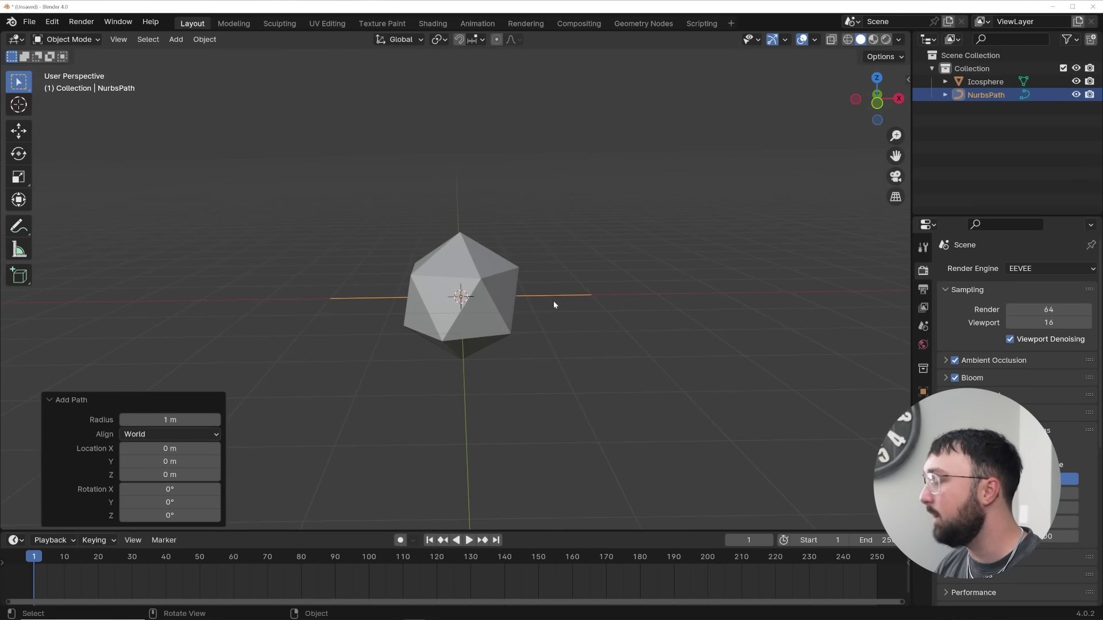
key("s")
key("5")
key("Return")
scroll(549, 311, "down", 5)
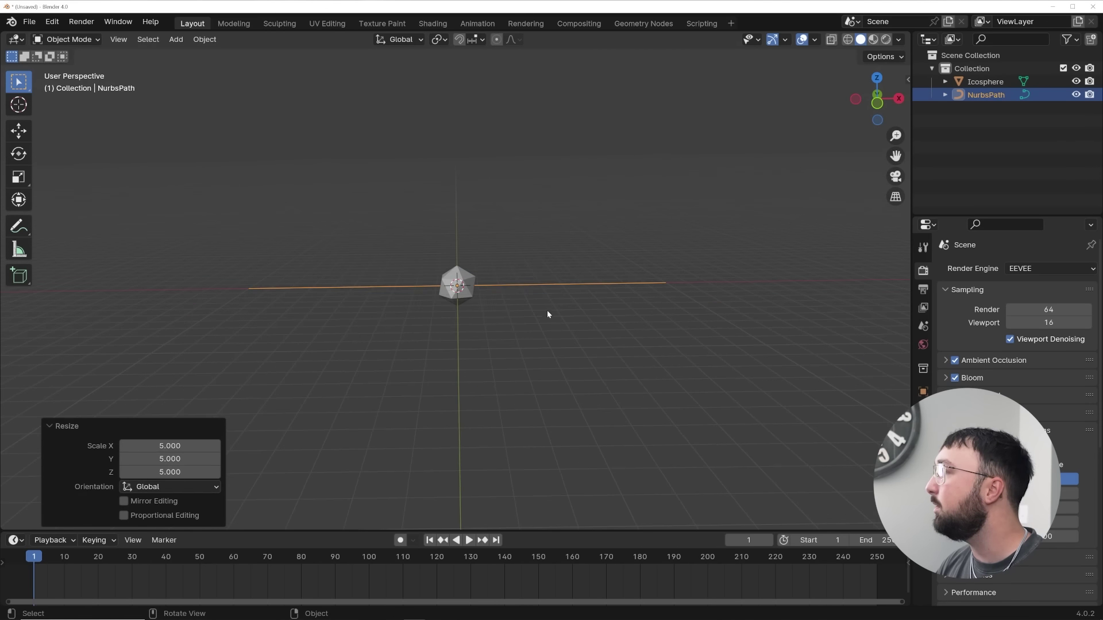
key("Tab")
scroll(575, 290, "up", 2)
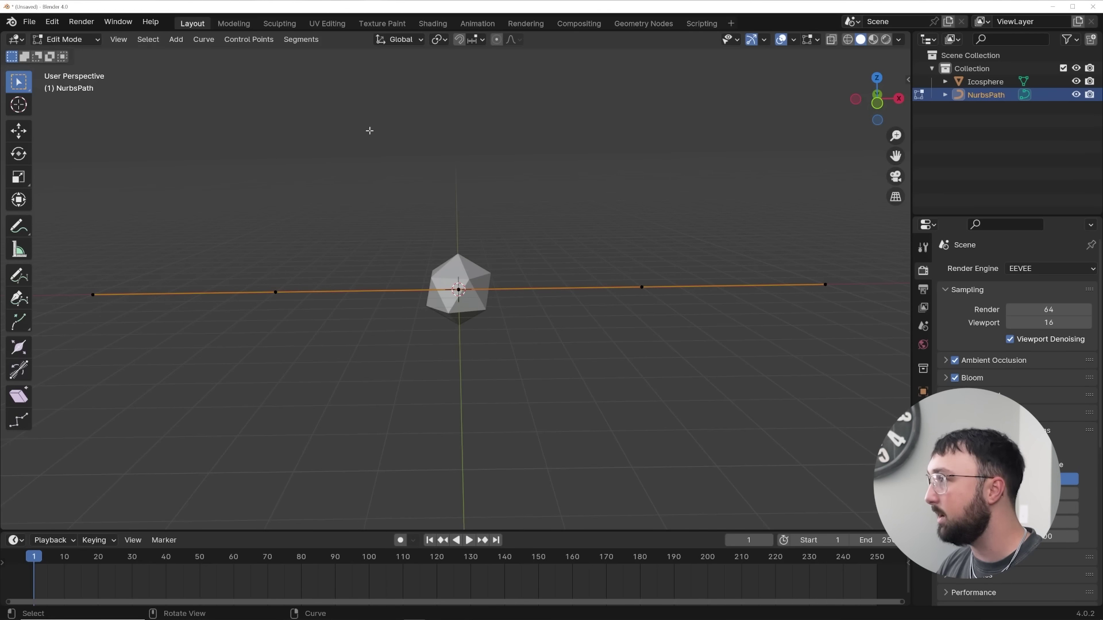
left_click(275, 291)
key("g")
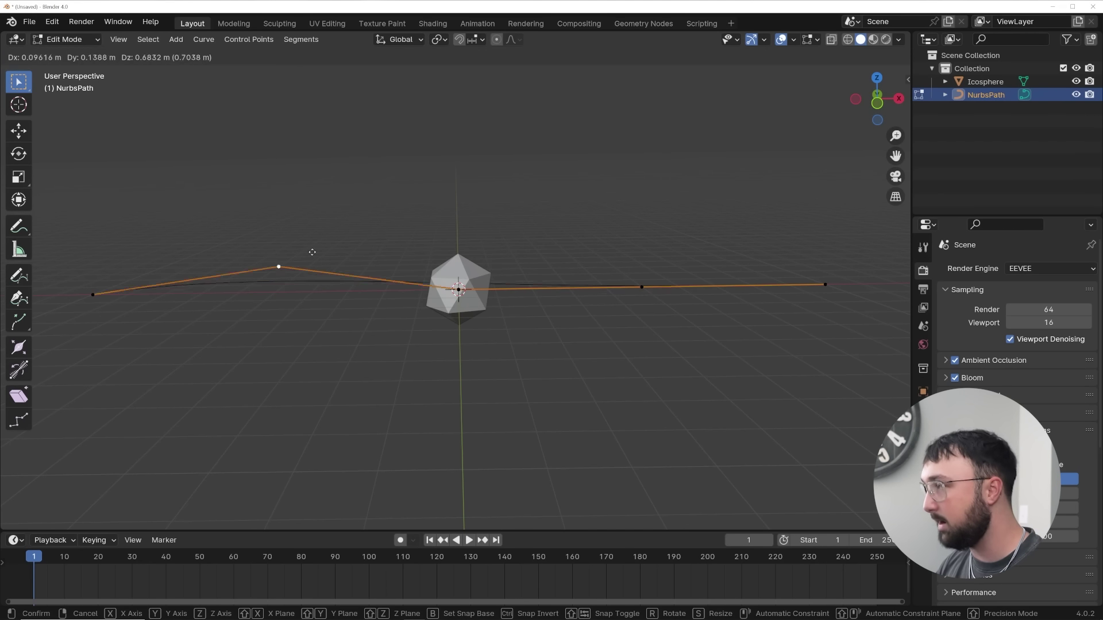
key("Escape")
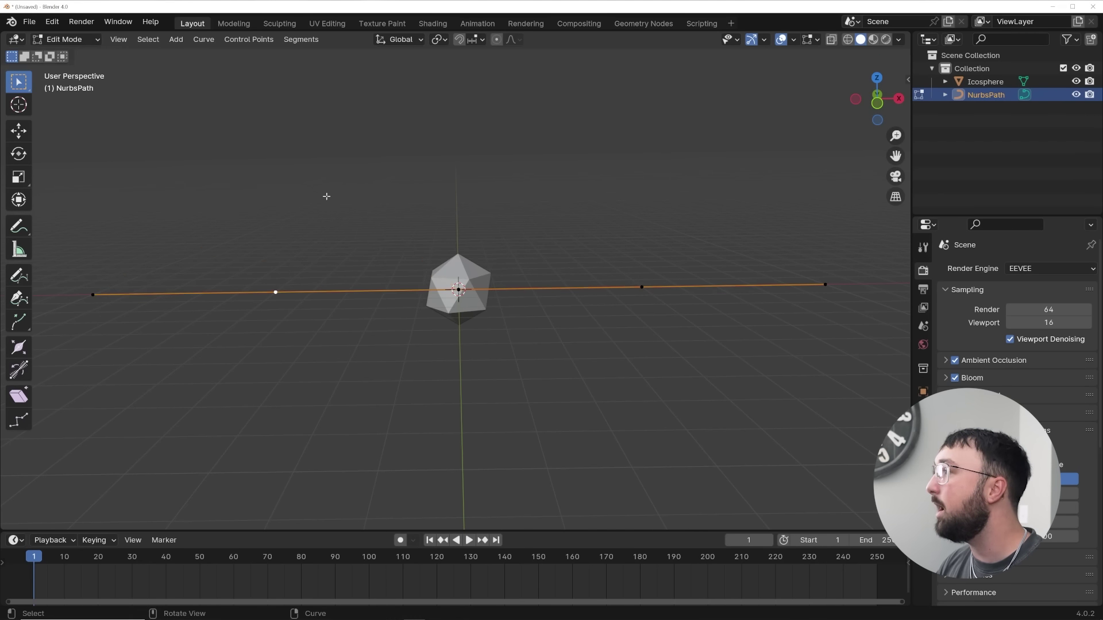
key("Tab")
- Add a Follow Path constraint to the icosphere targeting NurbsPath and slide it along the path to an offset of -49.3
left_click(484, 282)
scroll(470, 277, "up", 3)
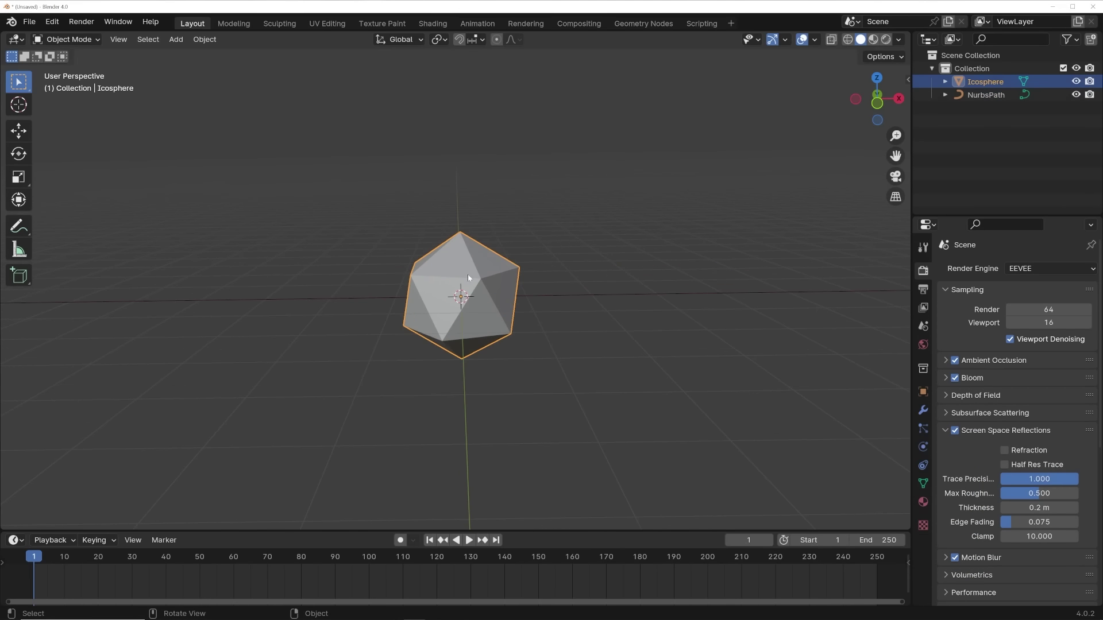
left_click(924, 410)
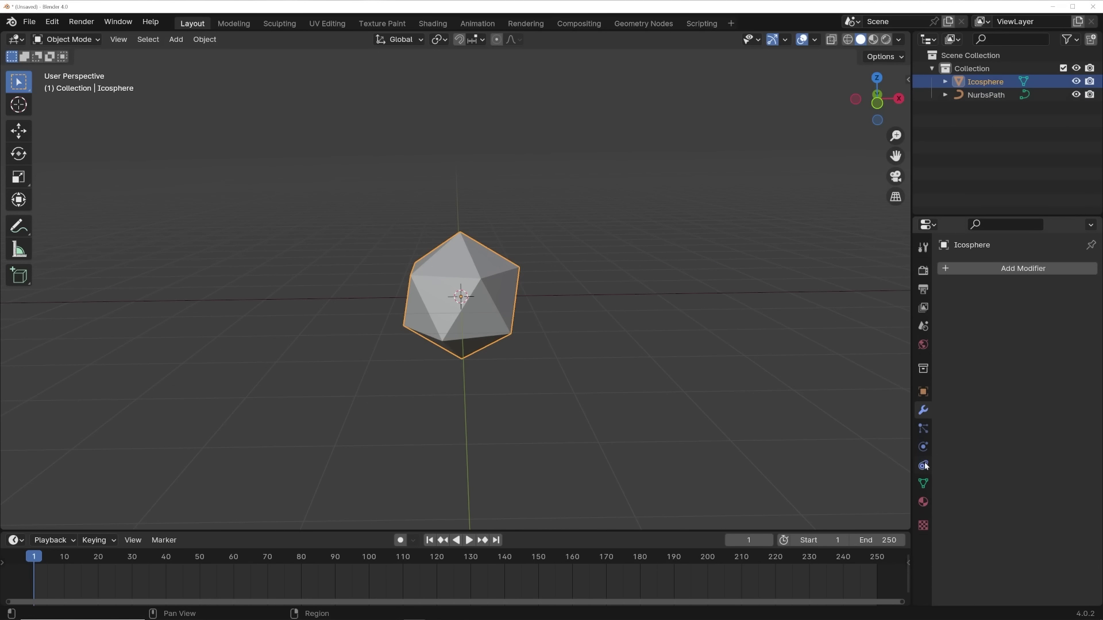
left_click(980, 273)
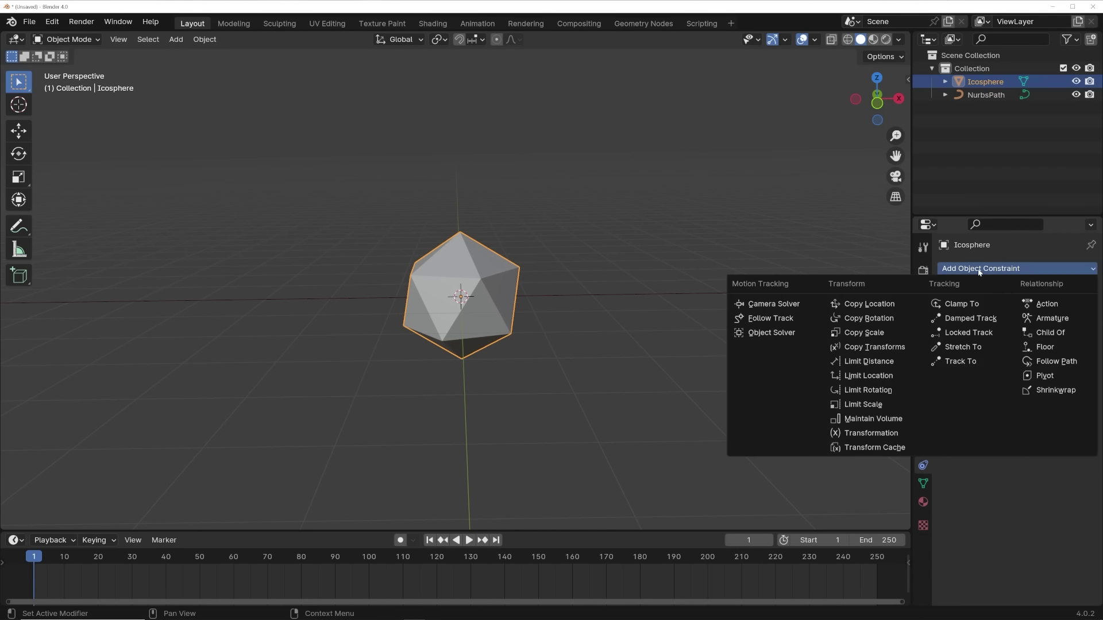
left_click(1052, 361)
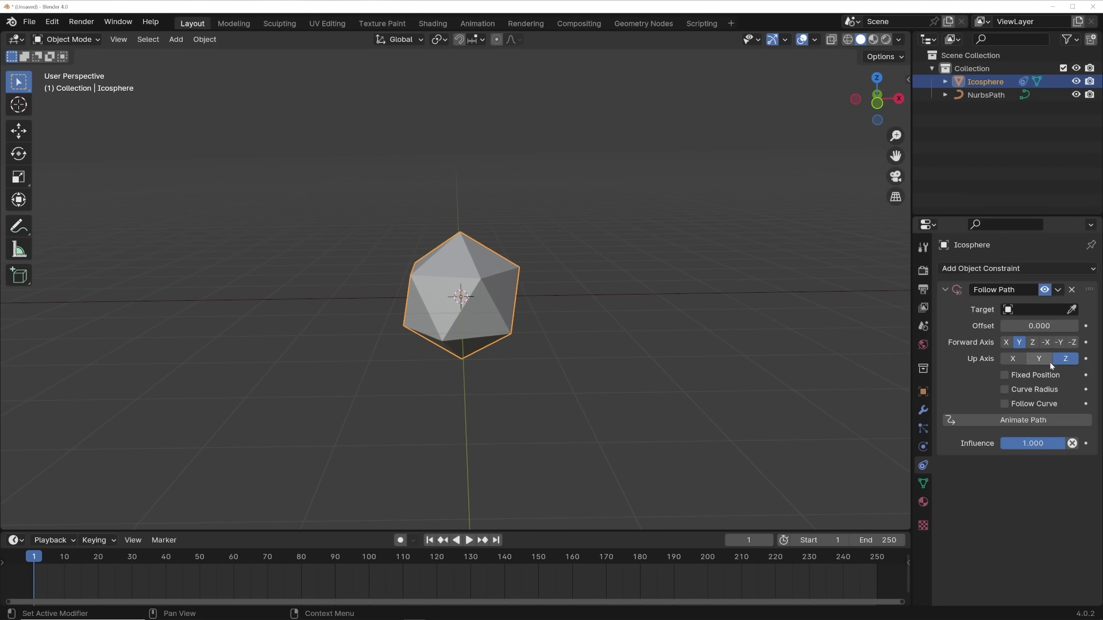
left_click(1026, 311)
left_click(983, 326)
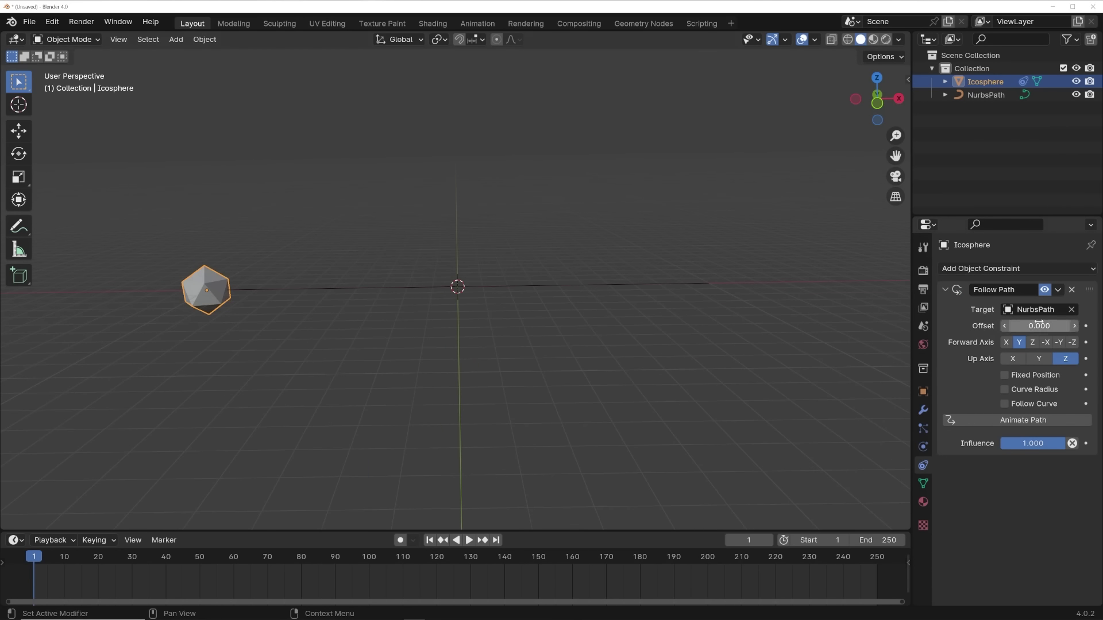
mouse_move(1039, 323)
left_mouse_down()
mouse_move(1053, 325)
mouse_move(987, 325)
mouse_move(1039, 325)
left_mouse_up()
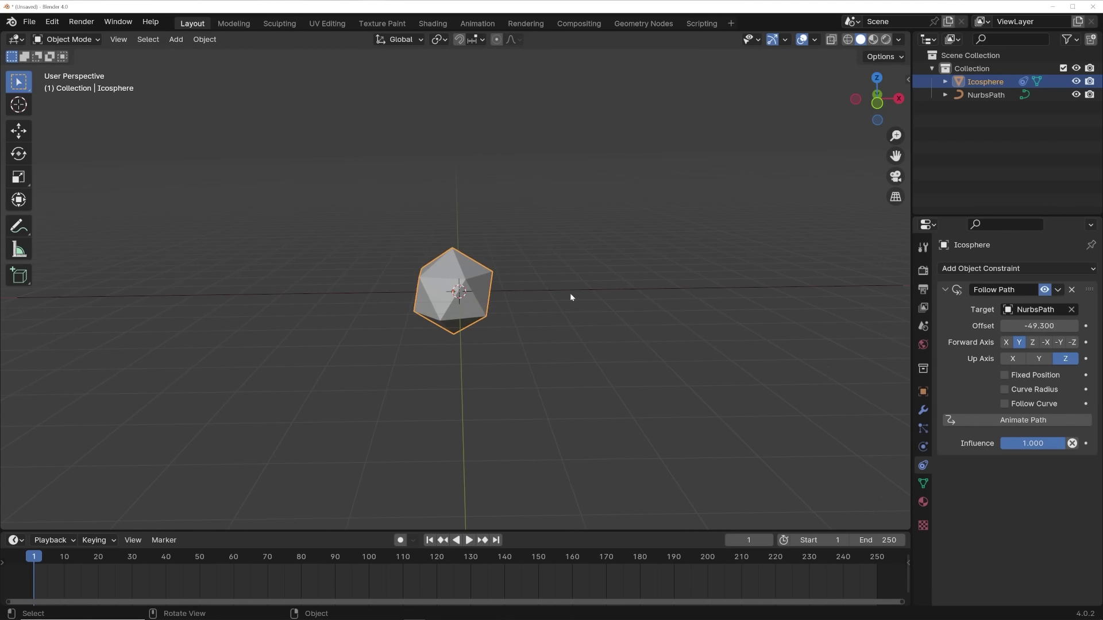
- Subdivide the whole path twice in Edit Mode with one cut each time
left_click(567, 289)
key("Tab")
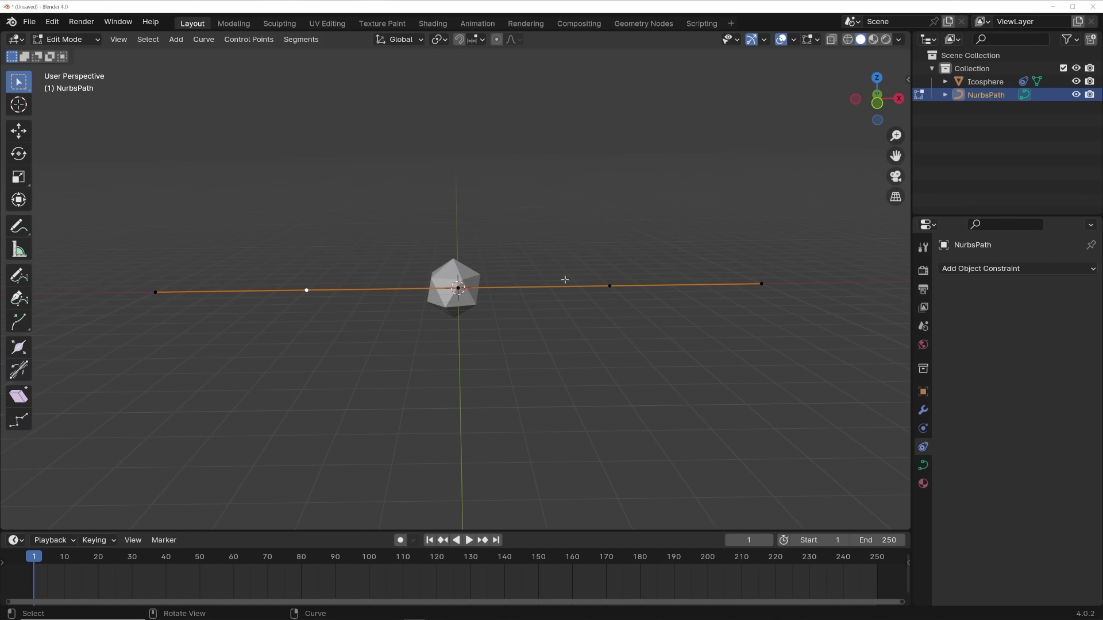
right_click(565, 256)
left_click(564, 256)
right_click(564, 255)
left_click(564, 255)
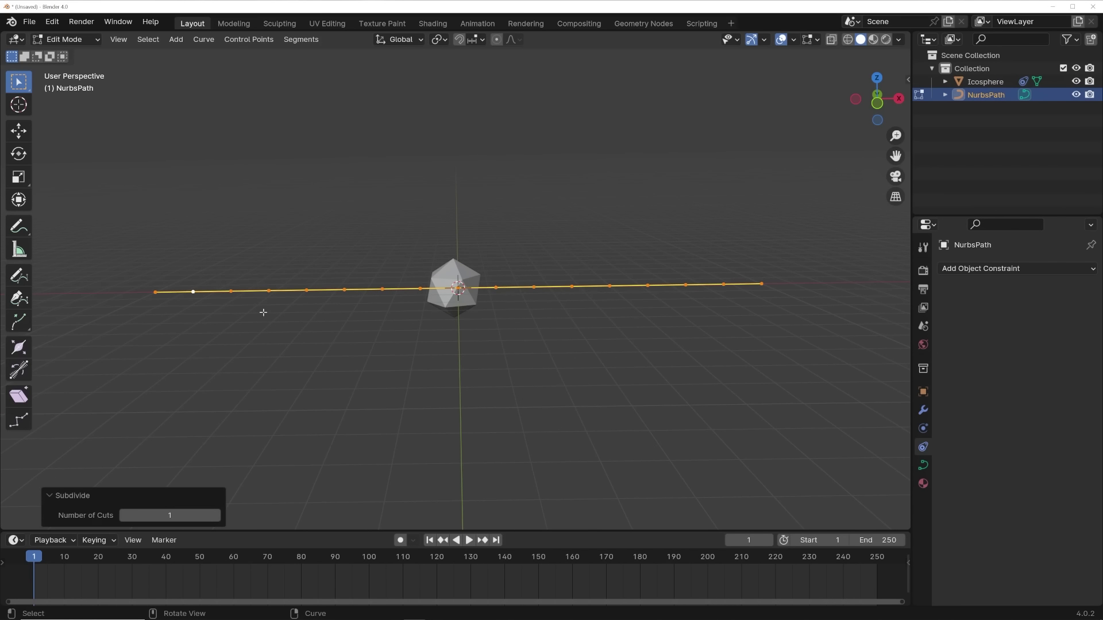
- Select every other control point of the path and raise them to form a wavy curve, returning to Object Mode
left_click(193, 293)
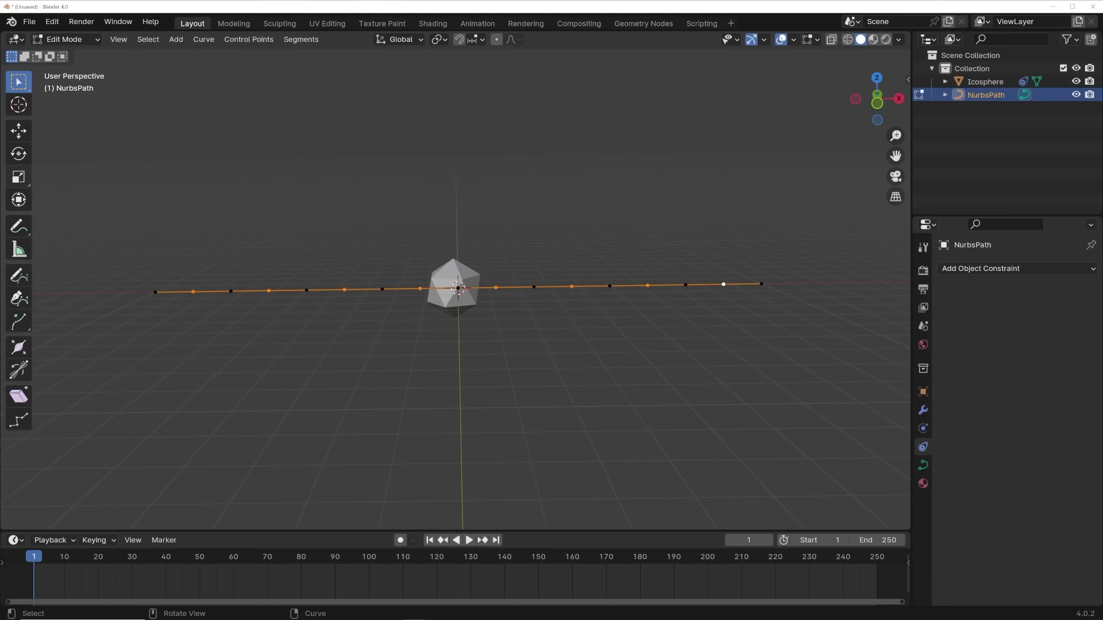
left_click(18, 132)
left_click_drag(461, 237, 474, 151)
key("Tab")
- Slide the icosphere along the wavy path, then set its Follow Path offset to 0 and keyframe it at frame 1
left_click(457, 256)
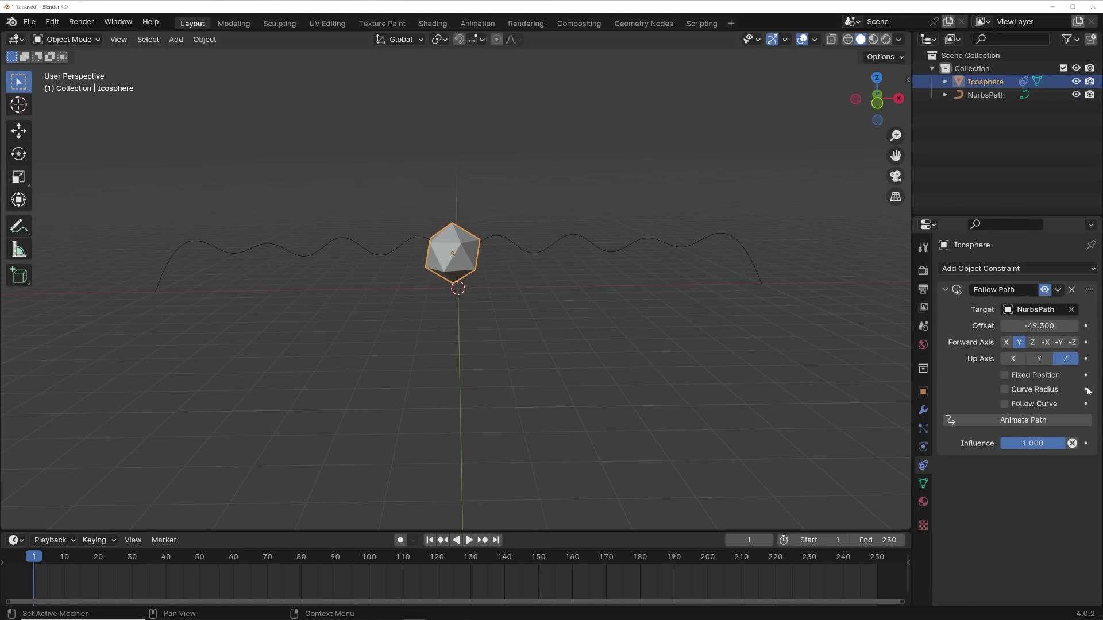
left_click_drag(1040, 326, 1091, 325)
middle_click_drag(780, 288, 571, 354)
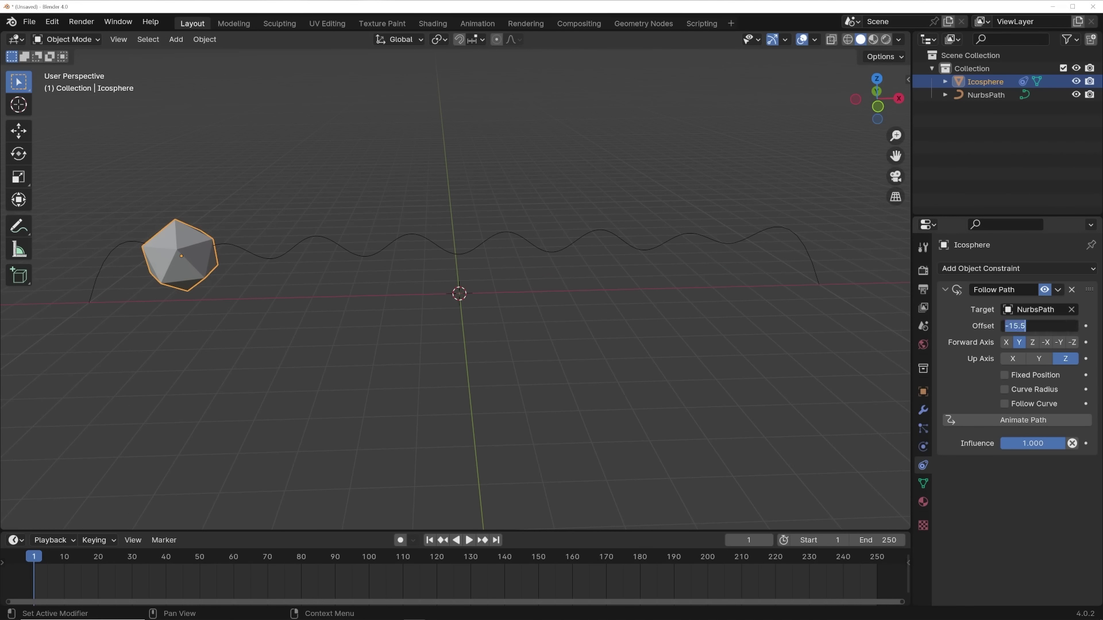
type("0")
key("Return")
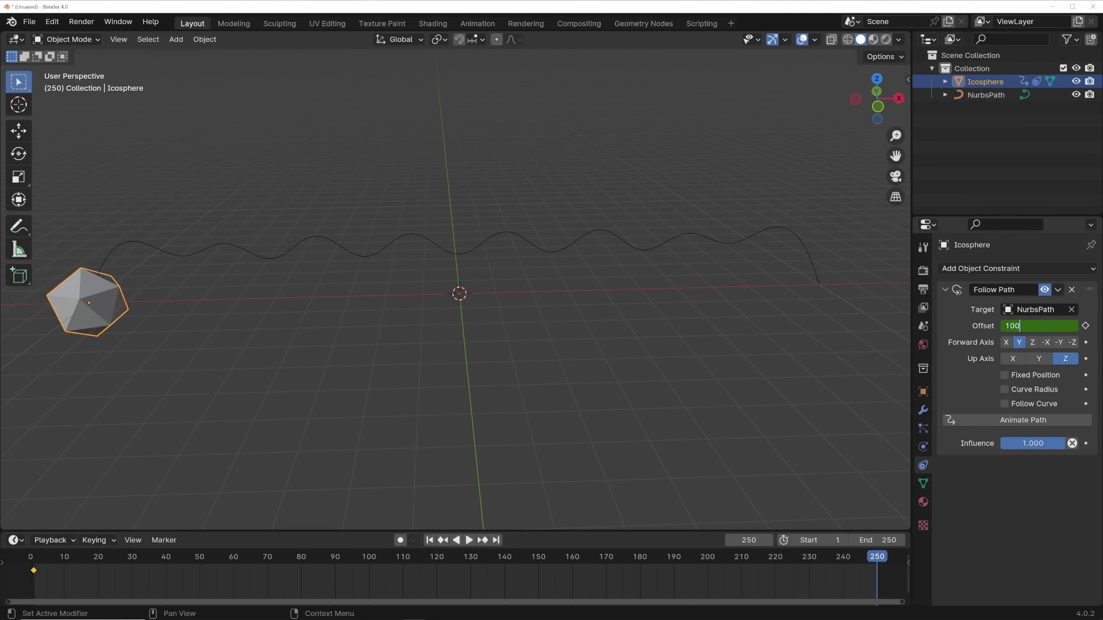
- Keyframe the icosphere's Follow Path offset at -100 on frame 250 and play the animation
key("Return")
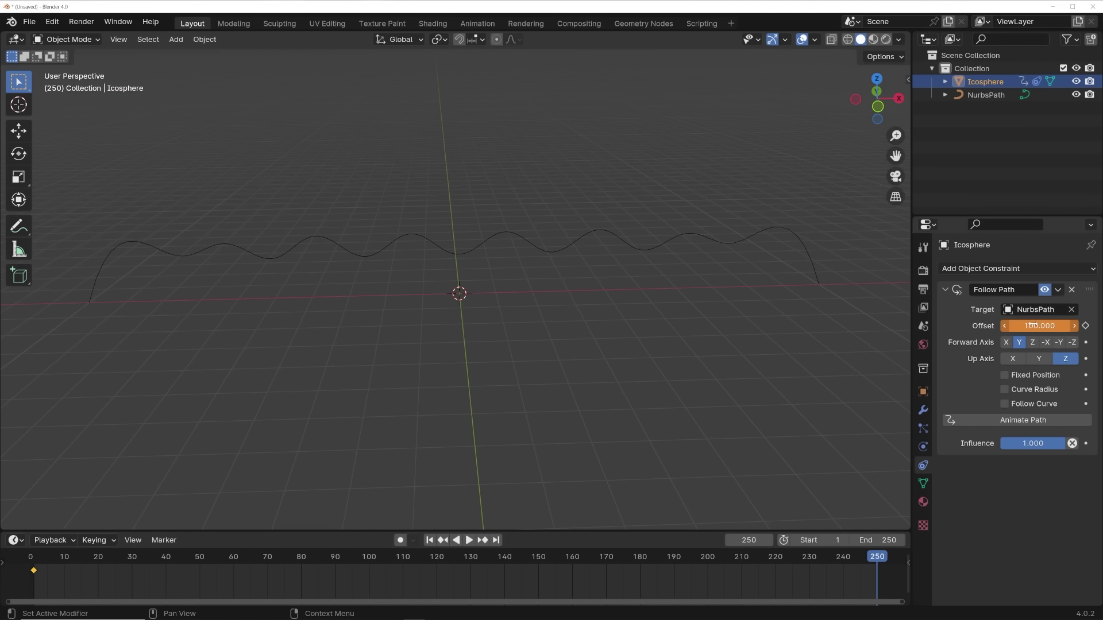
scroll(795, 285, "down", 3)
scroll(579, 345, "up", 3)
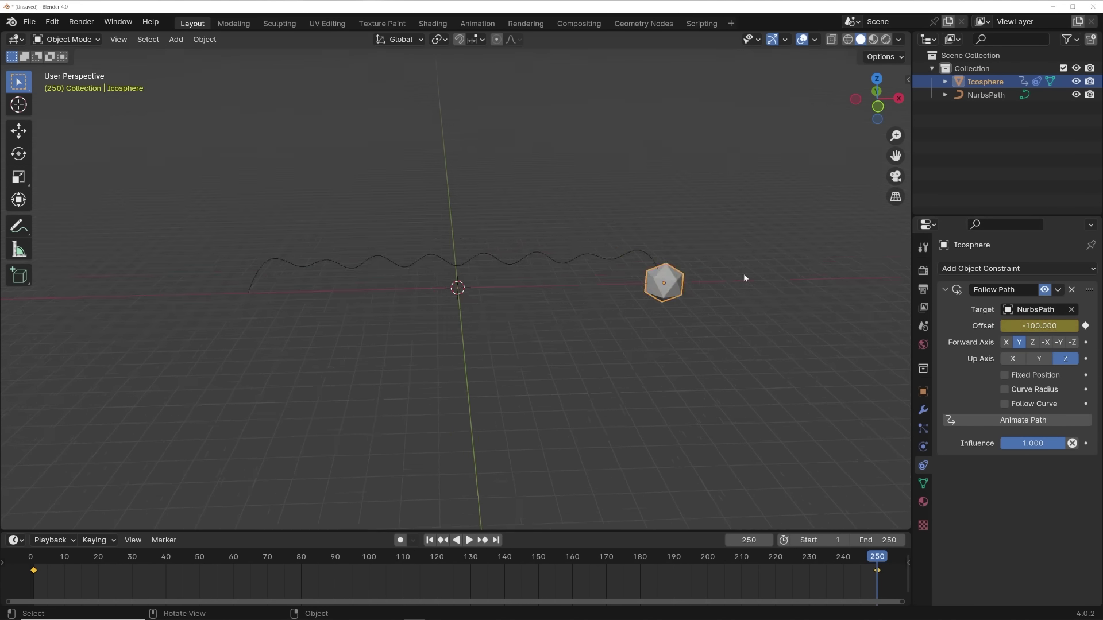
scroll(741, 274, "up", 4)
key("space")
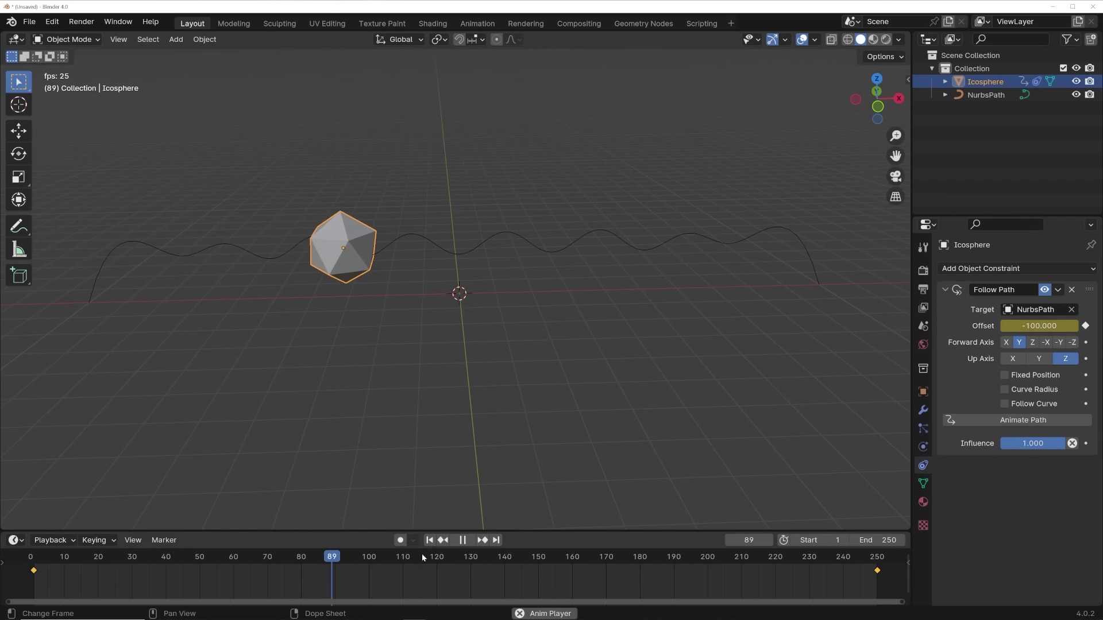
key("Escape")
- Duplicate the wavy path in place and extrude the copy through its curve geometry settings
middle_click_drag(506, 313, 409, 290)
left_click(411, 288)
key("shift+d")
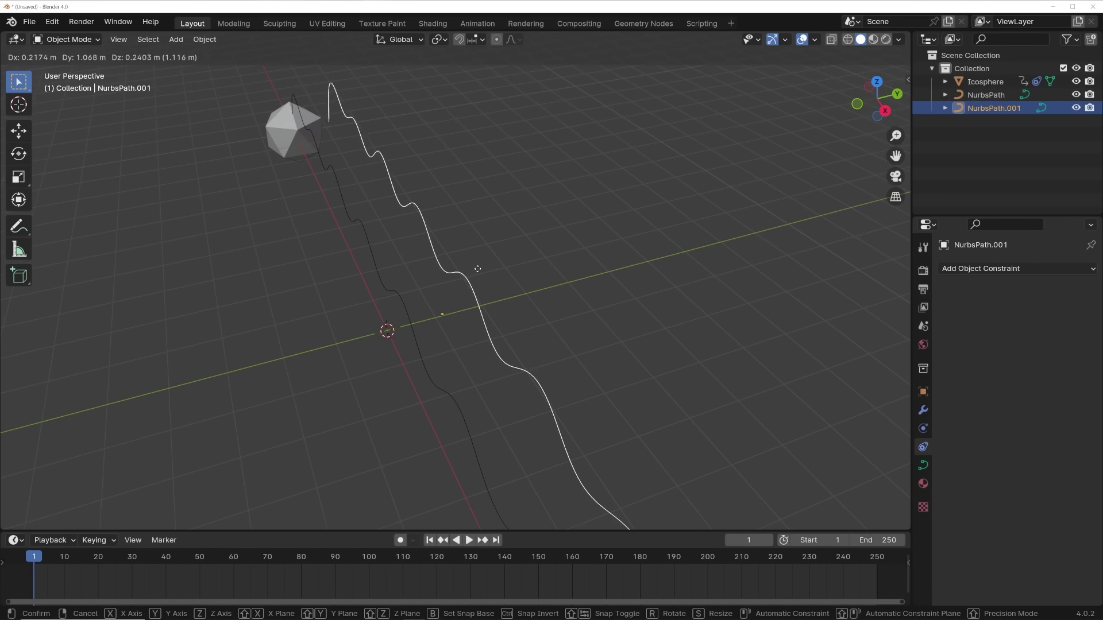
right_click(479, 267)
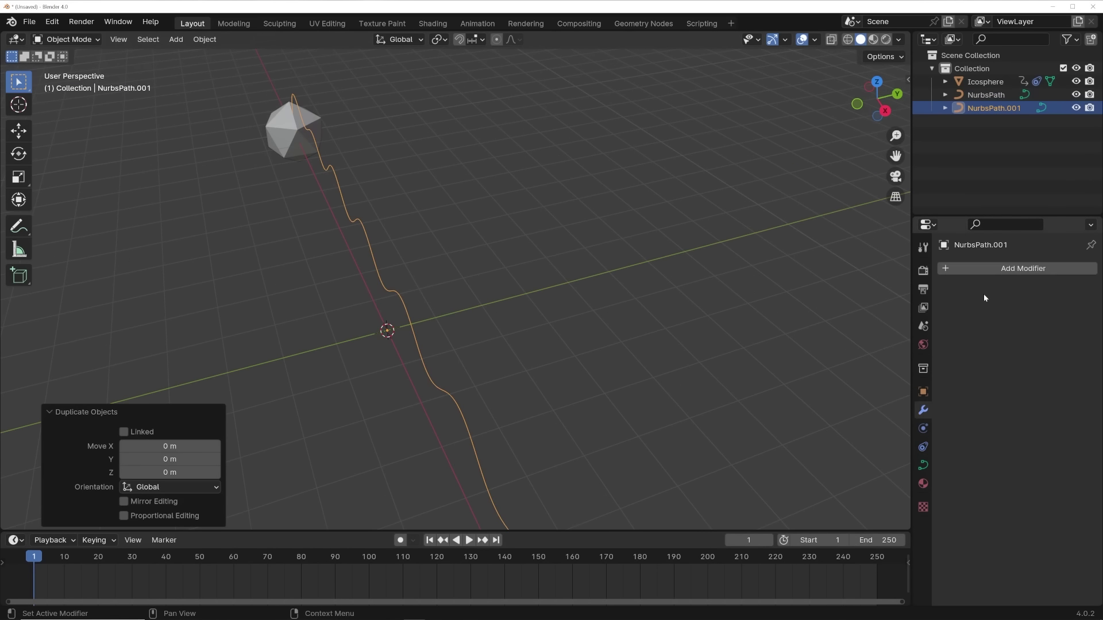
left_click(923, 466)
left_click(967, 483)
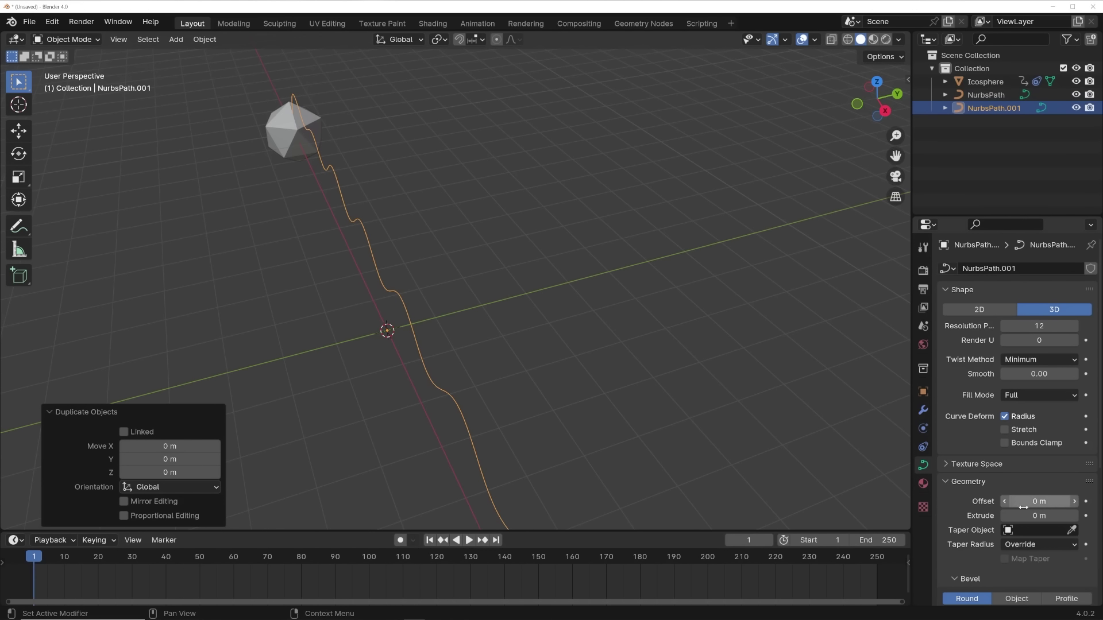
- Add a Solidify modifier to the duplicated path with a thickness of 0.34 m
left_click(922, 411)
left_click(991, 272)
left_click(991, 274)
type("sol")
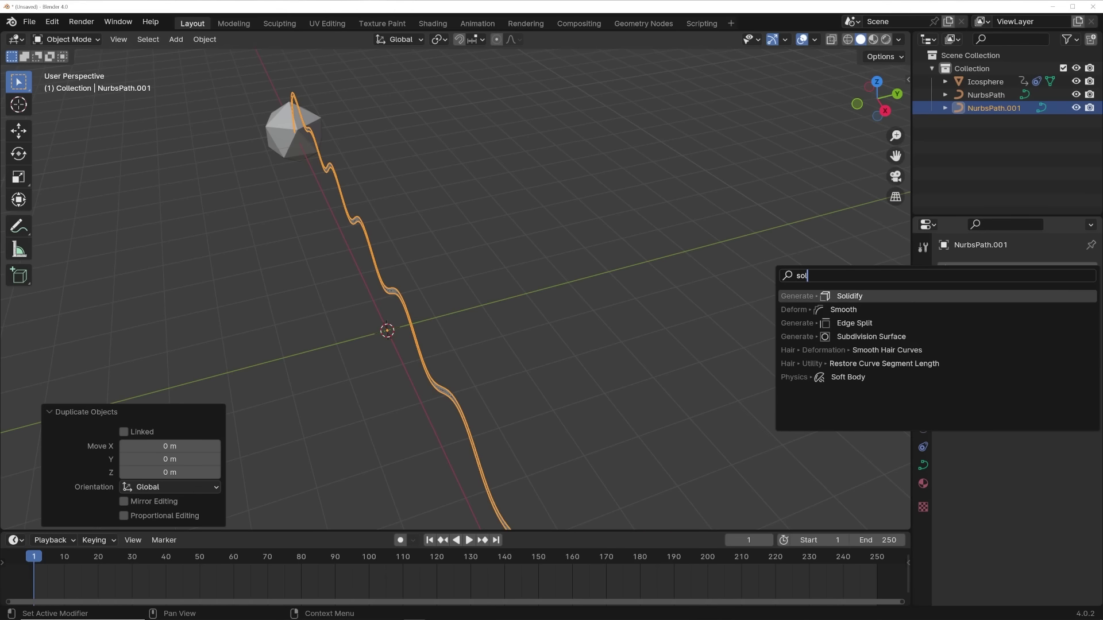
left_click(842, 296)
left_click_drag(1028, 325, 1022, 326)
- Move the solidified track along the Y axis so it sits centred on the icosphere's path
left_click(20, 131)
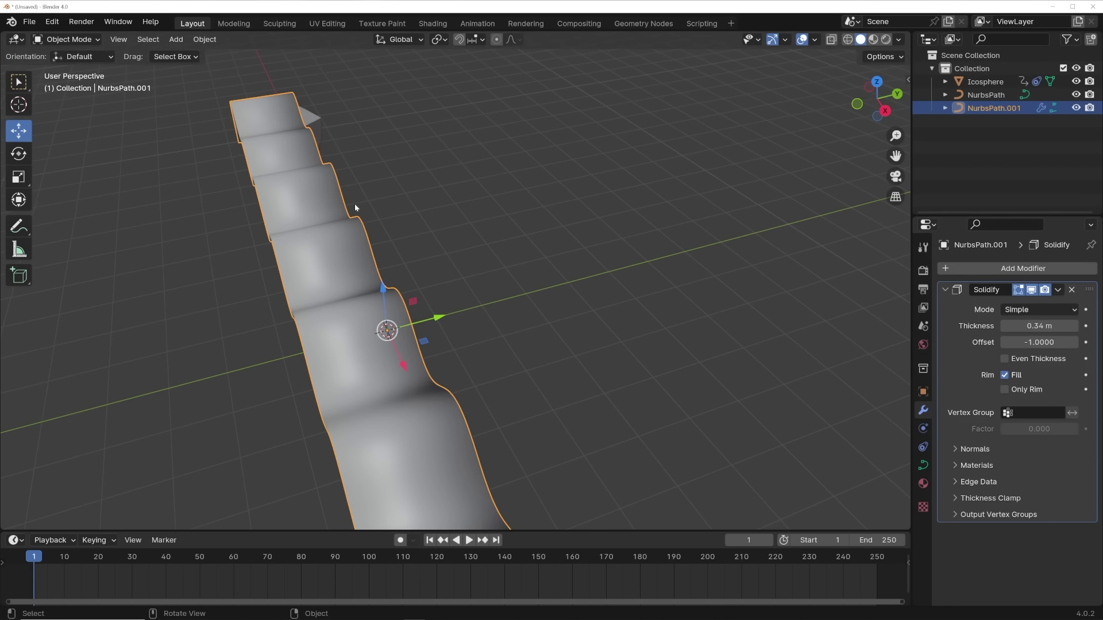
left_click_drag(442, 319, 477, 315)
middle_click_drag(477, 315, 437, 322)
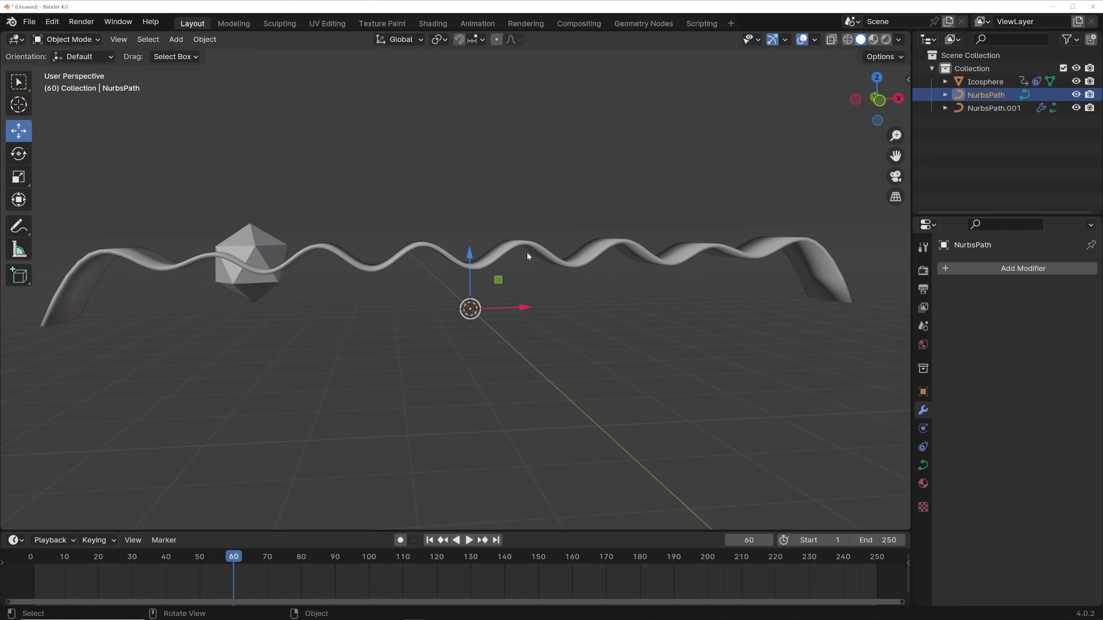
- Raise the original path about 0.97 m along Z and play the animation briefly
left_click_drag(469, 258, 475, 215)
key("space")
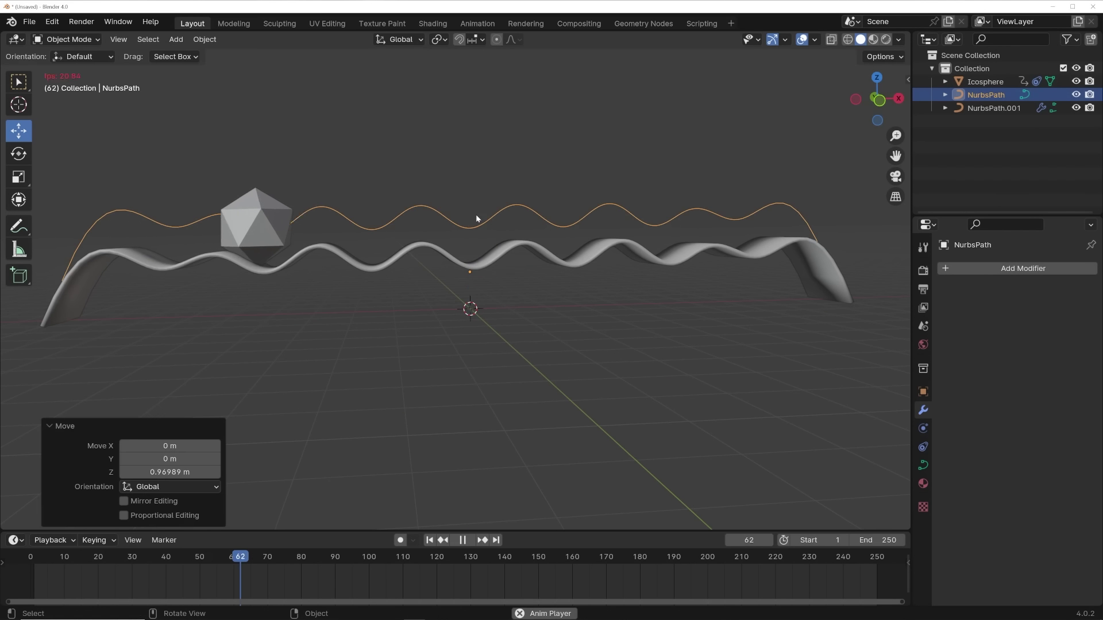
key("space")
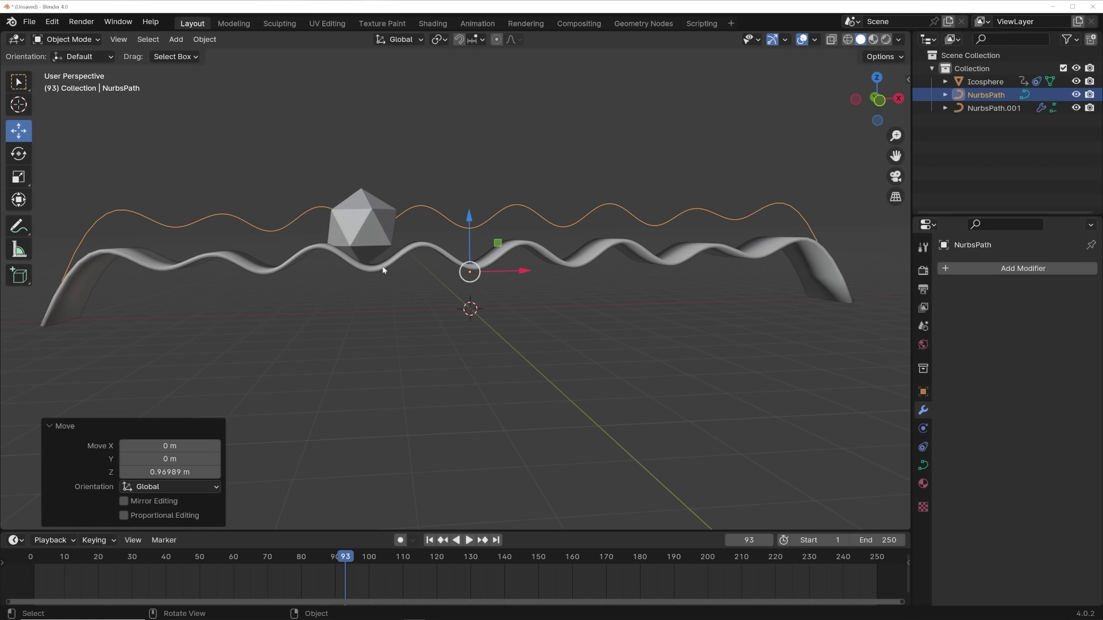
- Rewind to frame 1 and spin the icosphere about Y to 553° while the animation plays
left_click(430, 541)
left_click(98, 263)
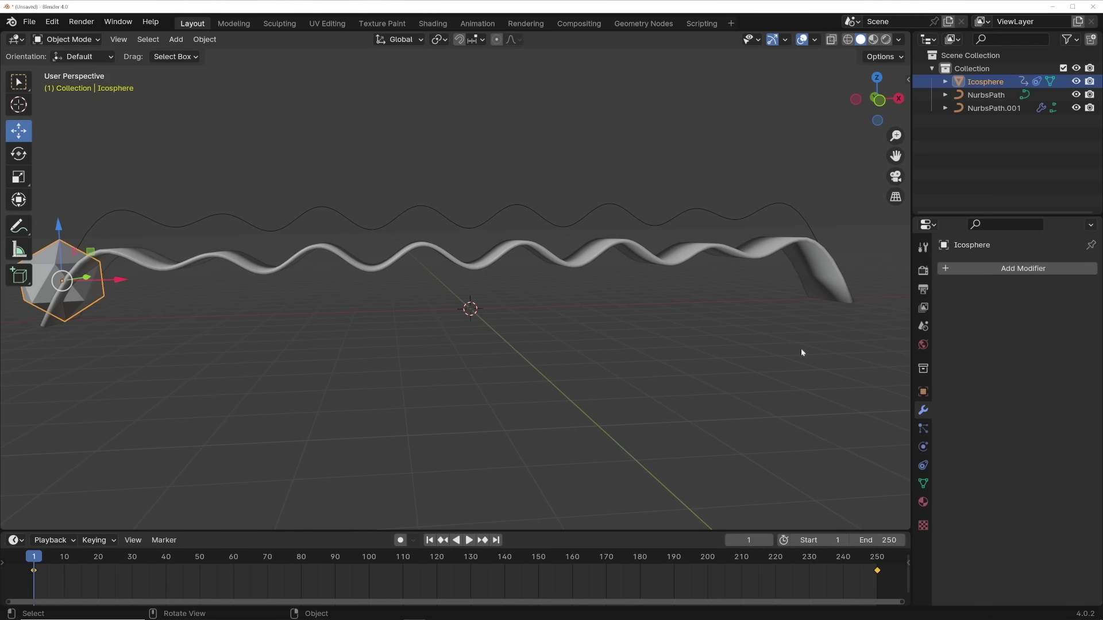
left_click(923, 393)
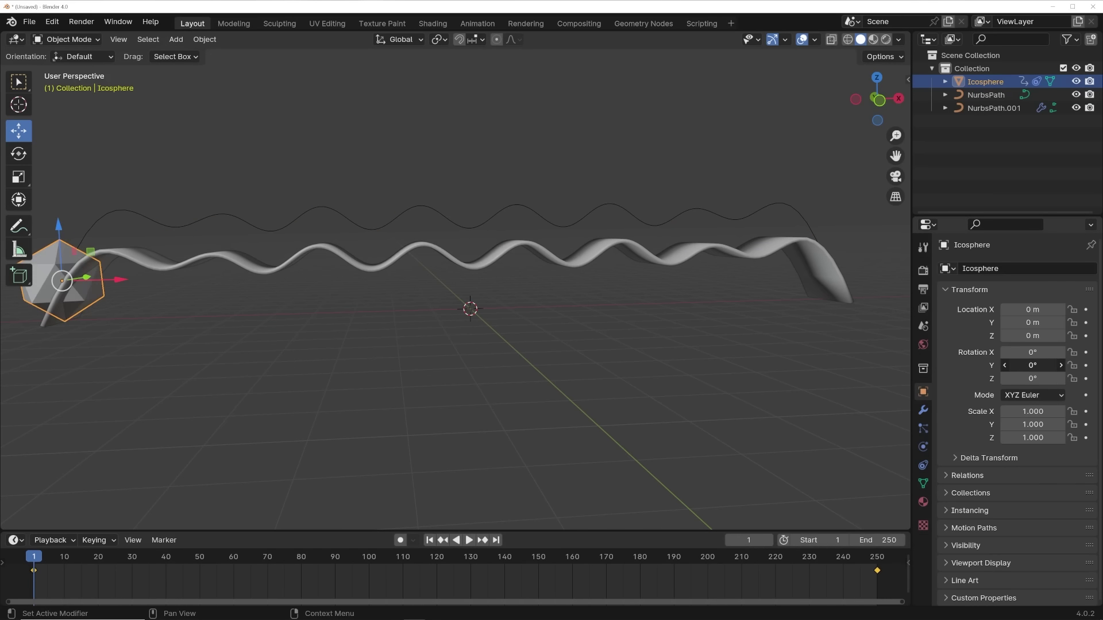
key("space")
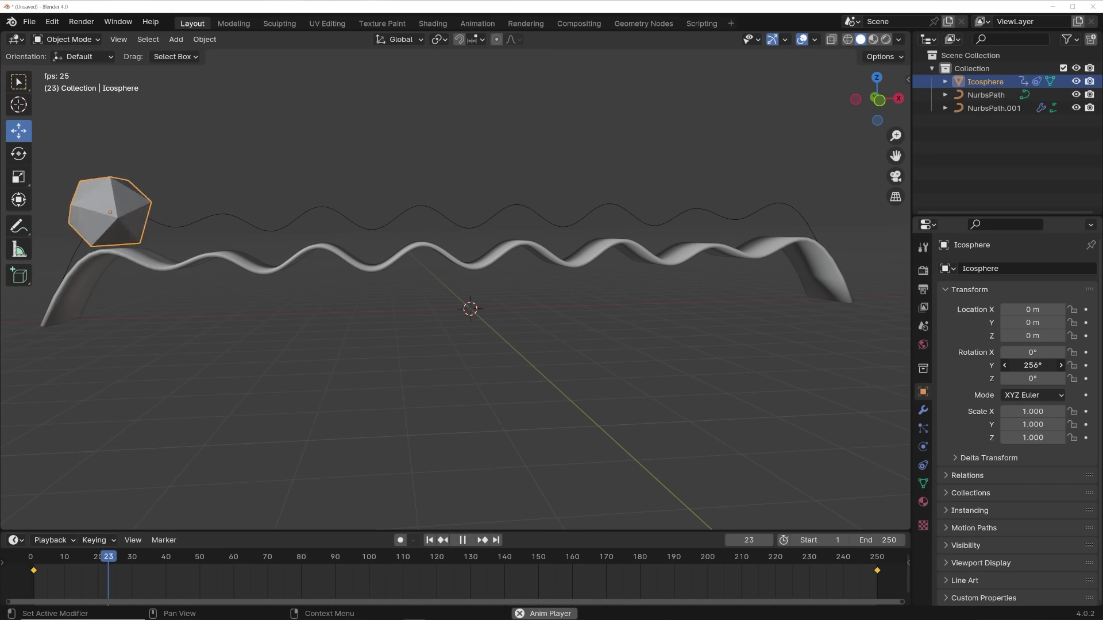
key("space")
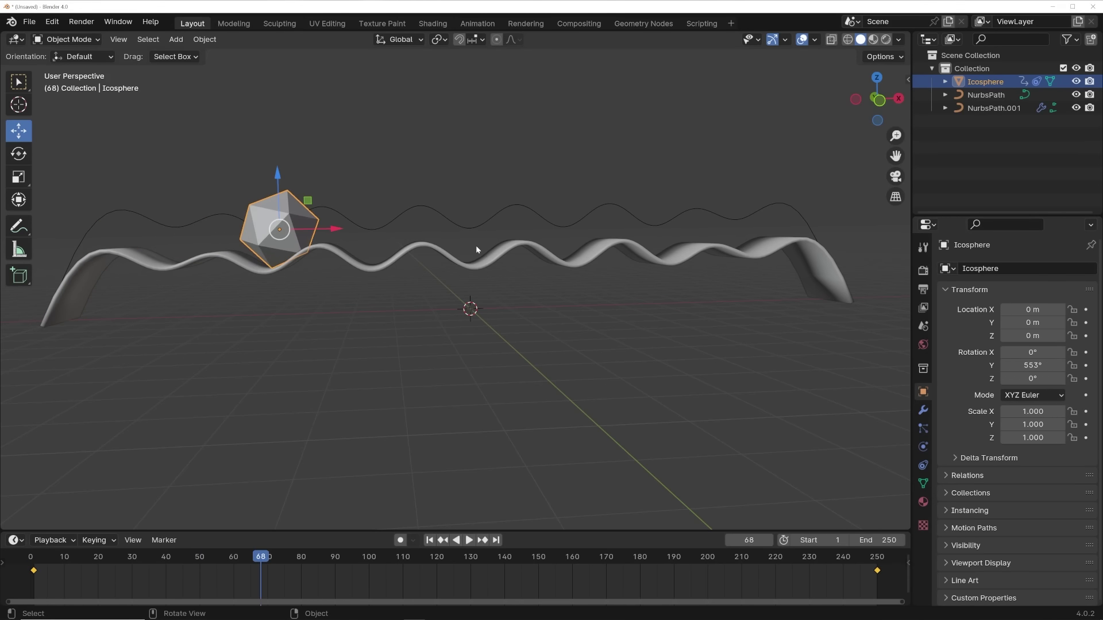